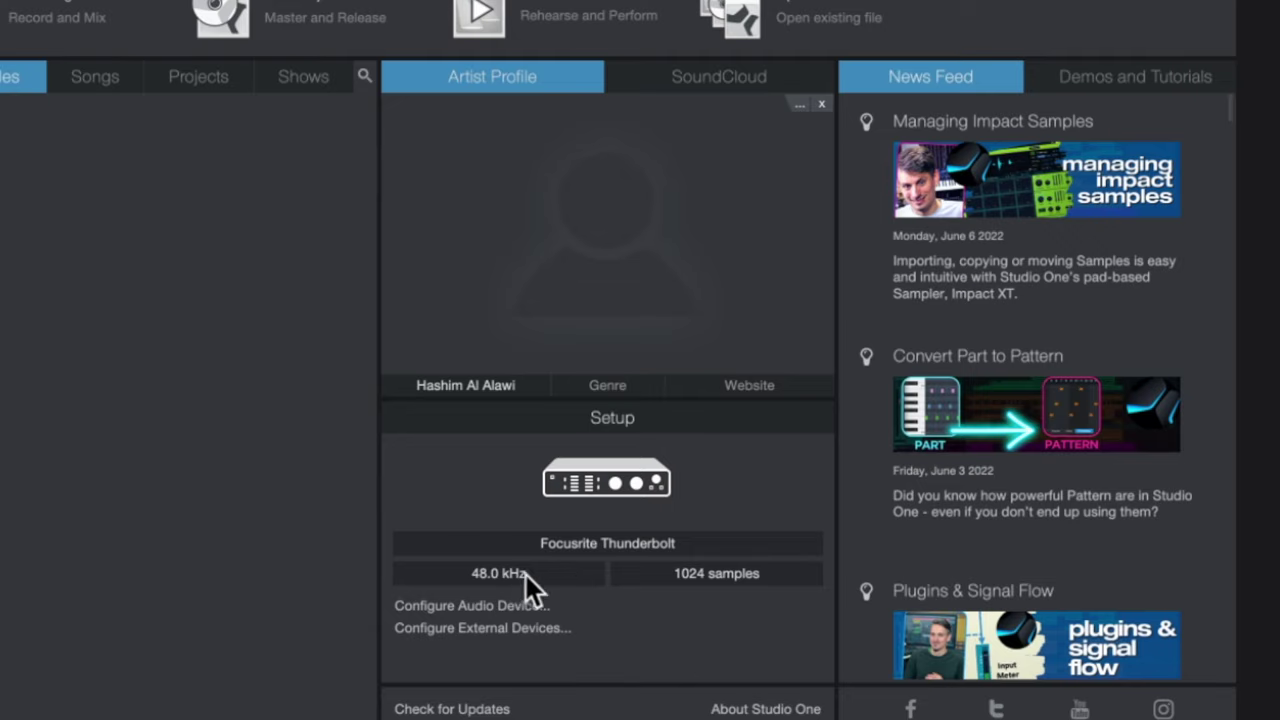
- Open the audio device setup and examine the available playback devices
left_click(625, 545)
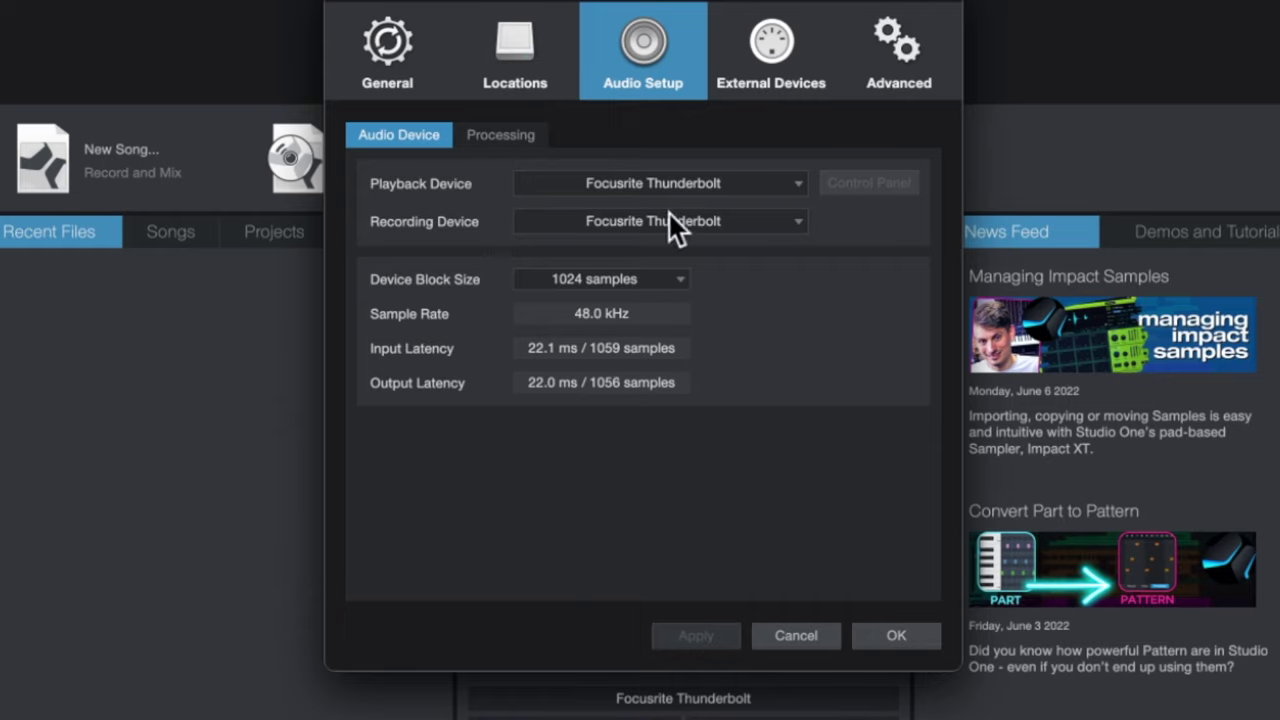
left_click(802, 188)
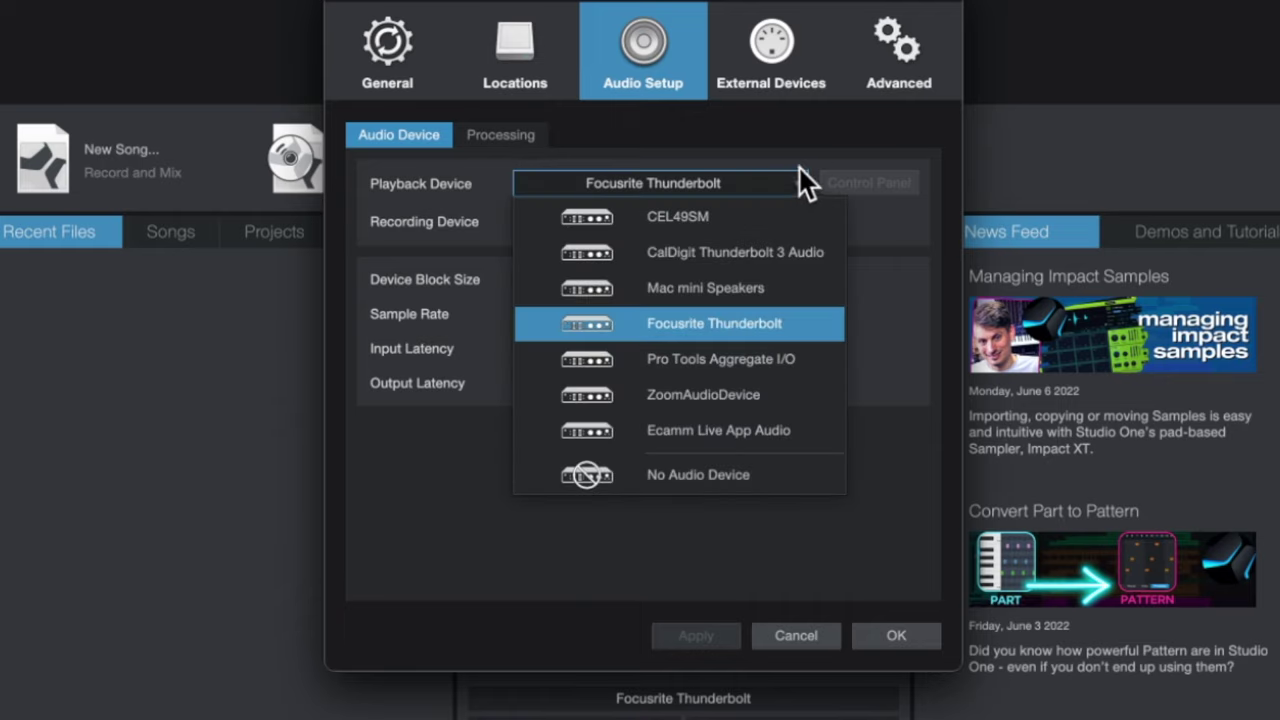
left_click(800, 155)
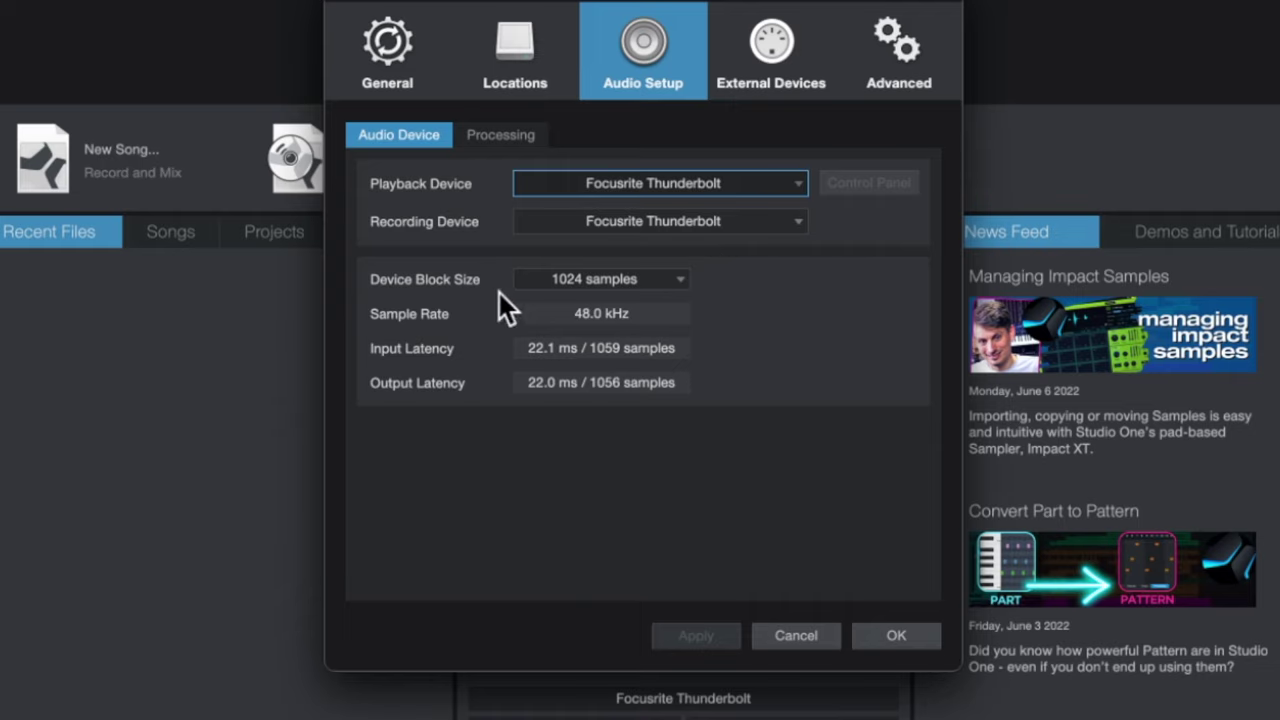
- Examine the device block size options and close the audio setup without applying changes
left_click(684, 281)
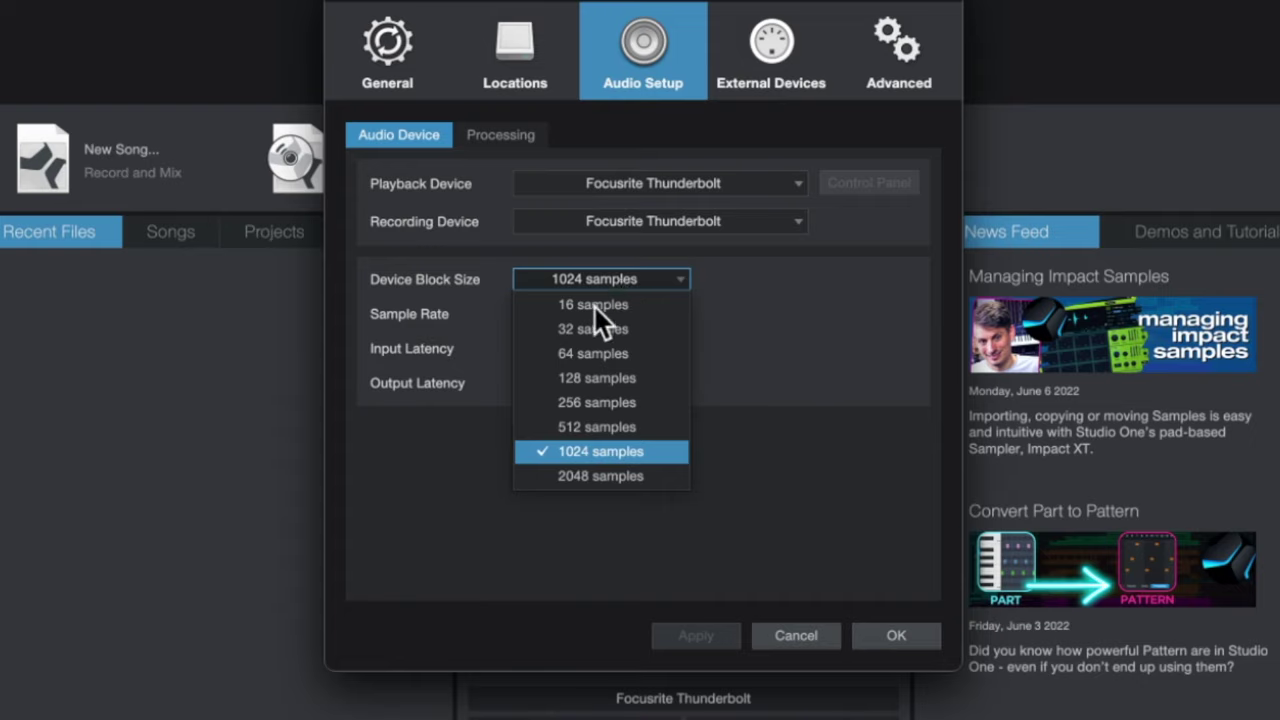
left_click(638, 288)
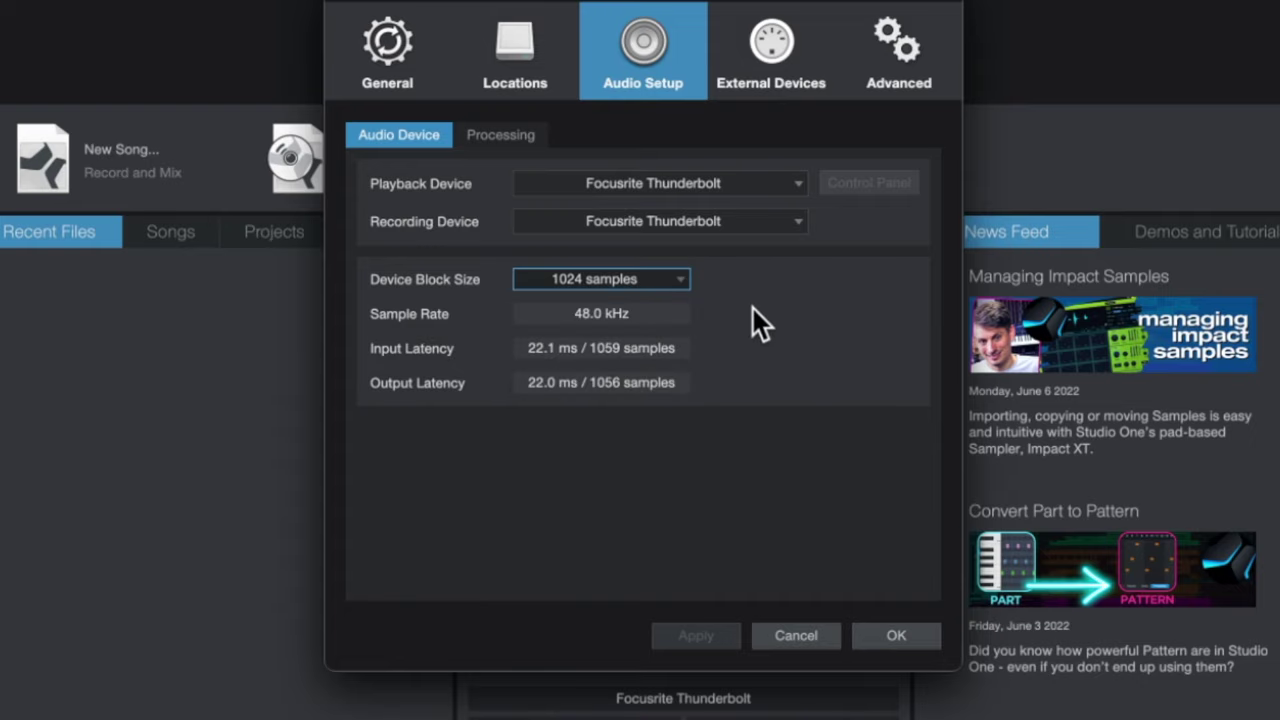
left_click(657, 287)
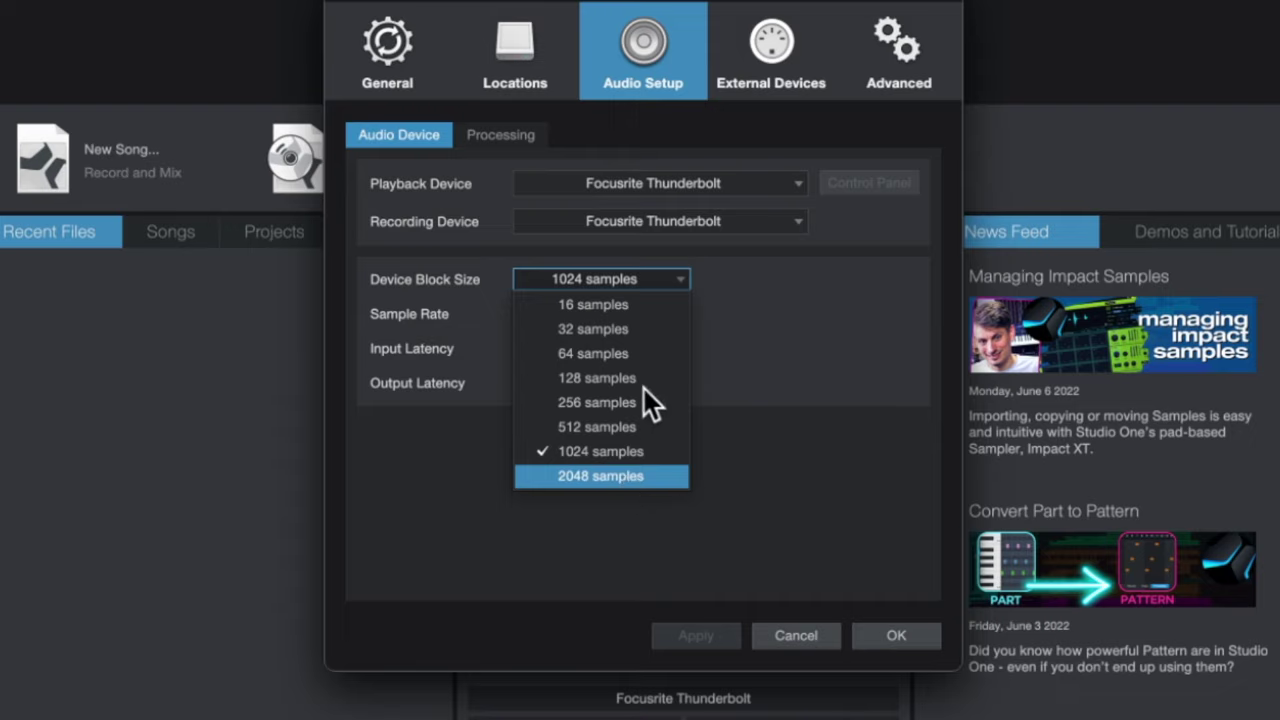
left_click(680, 279)
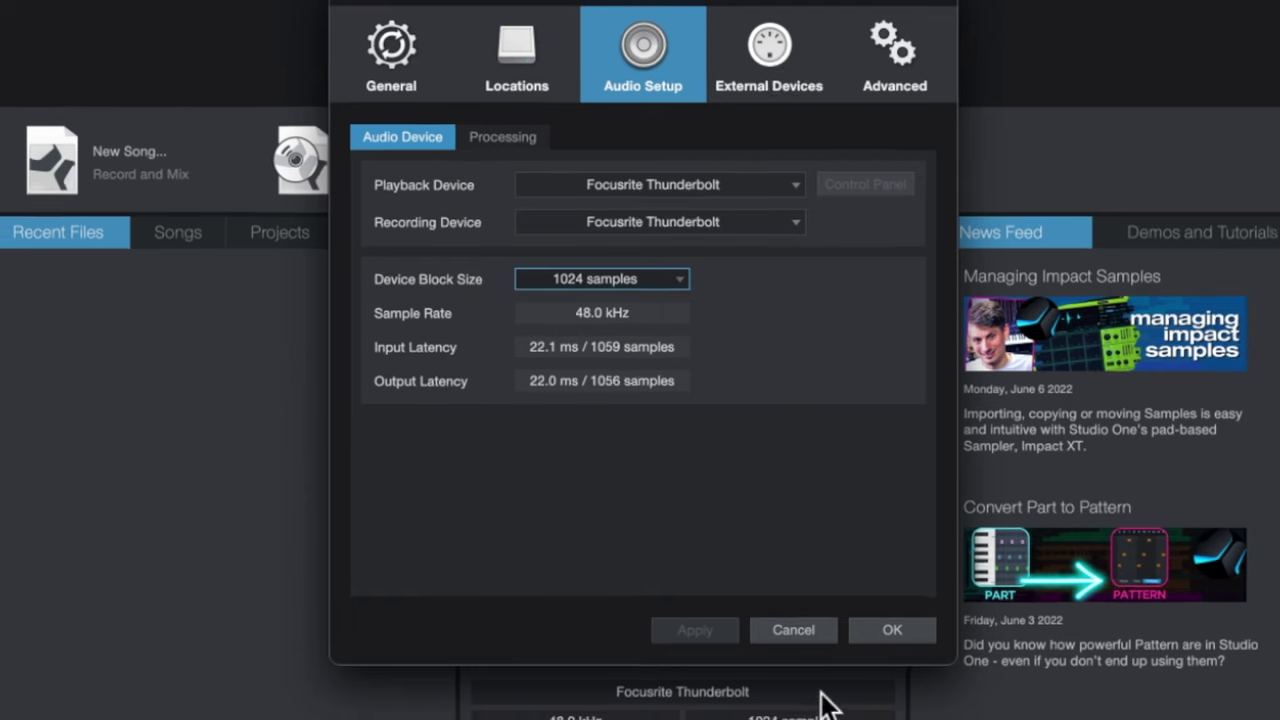
left_click(812, 637)
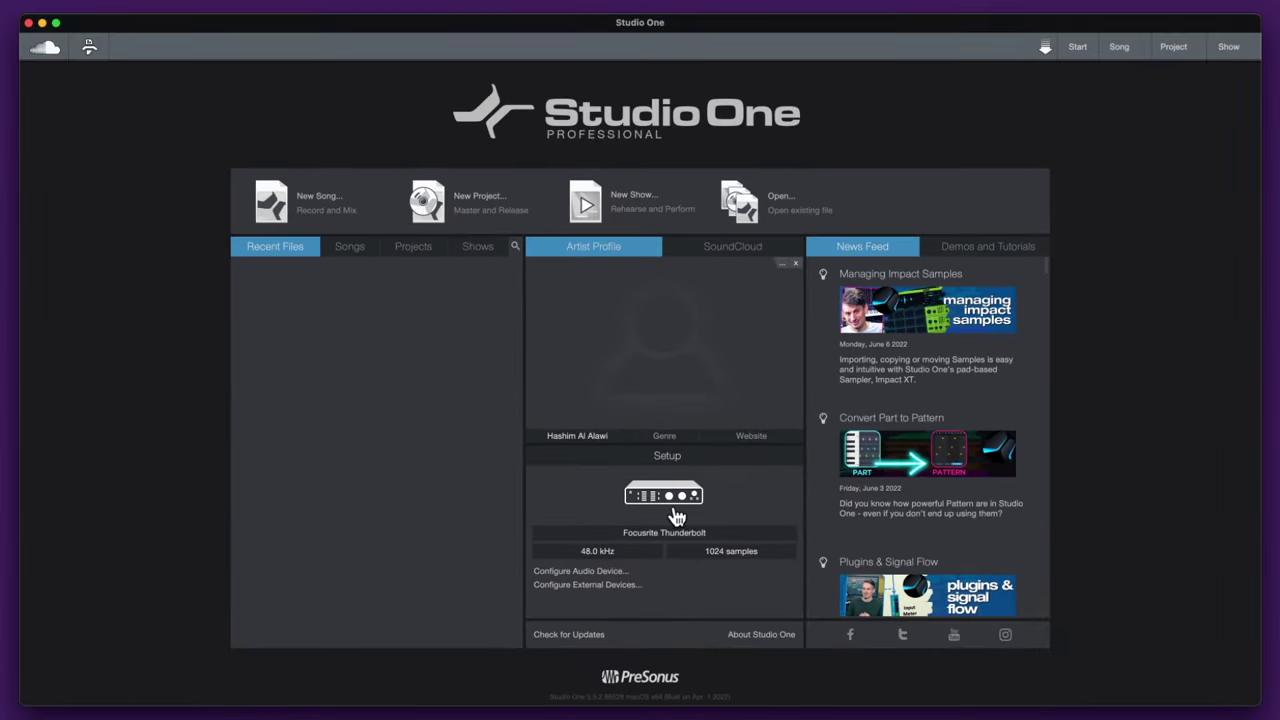
- Start a new song, browse the Band Recording and House/Techno templates, and choose the Empty Song template
left_click(305, 200)
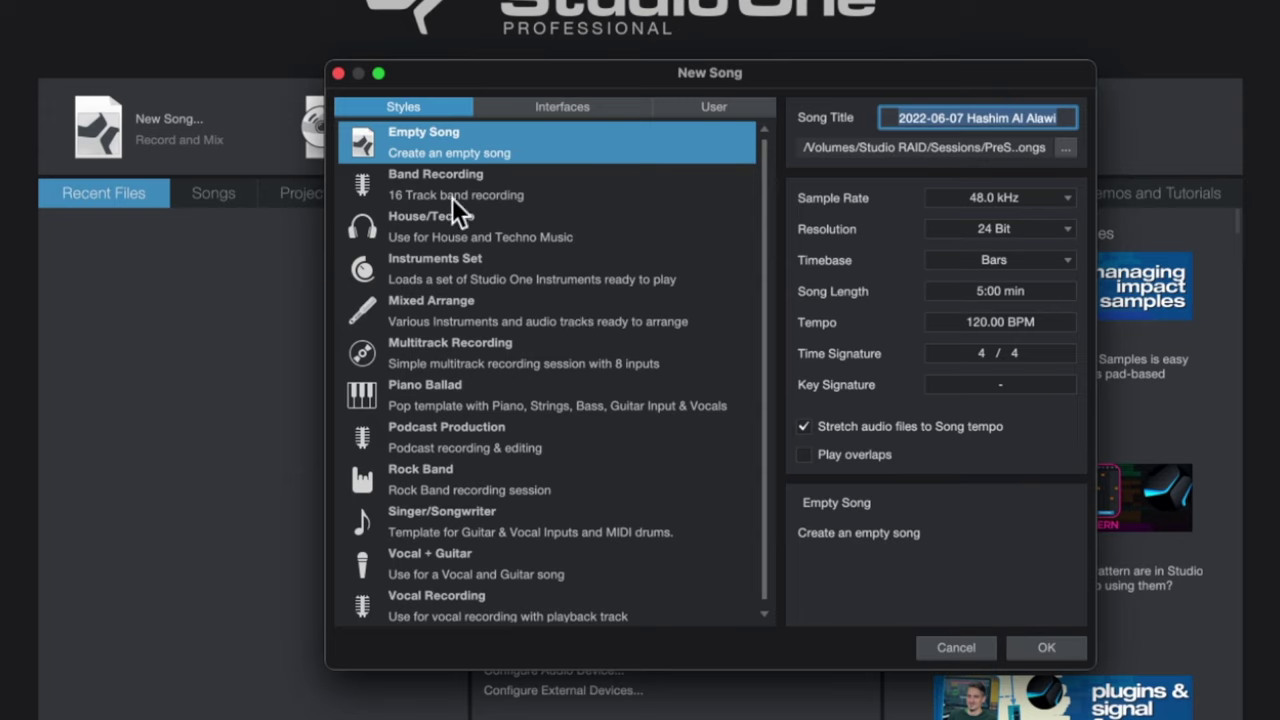
scroll(490, 315, "down", 1)
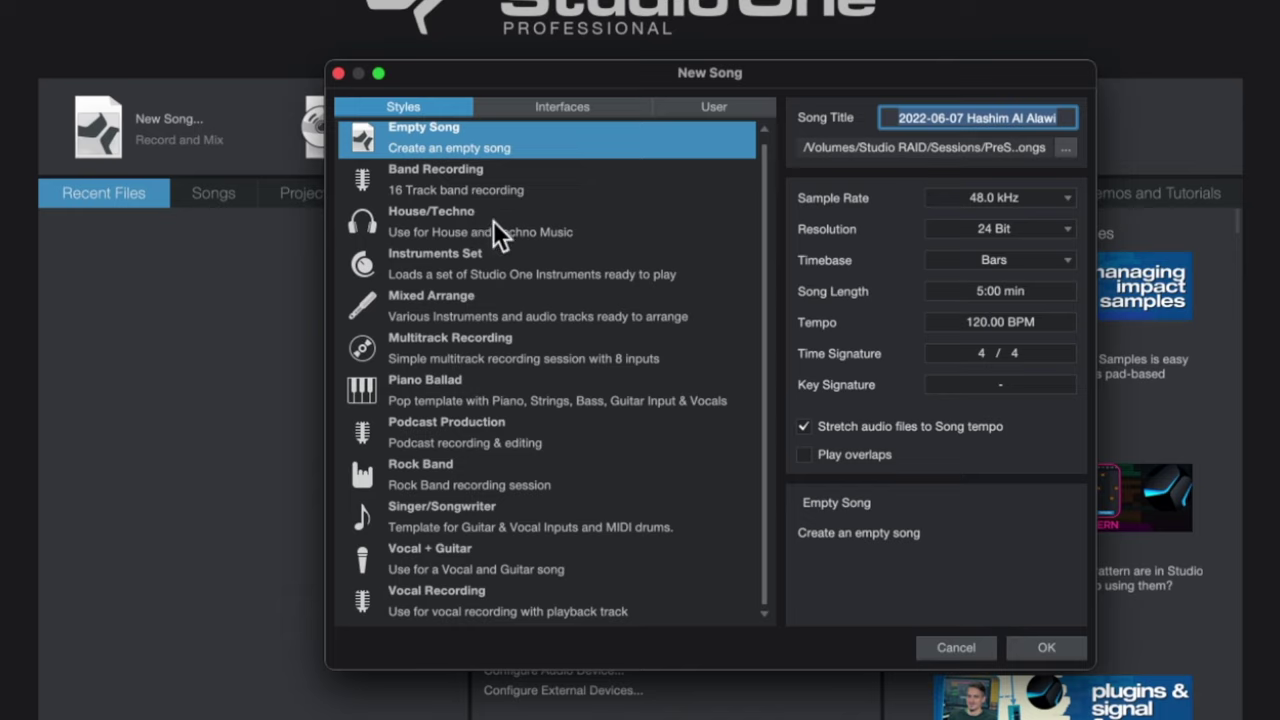
left_click(499, 183)
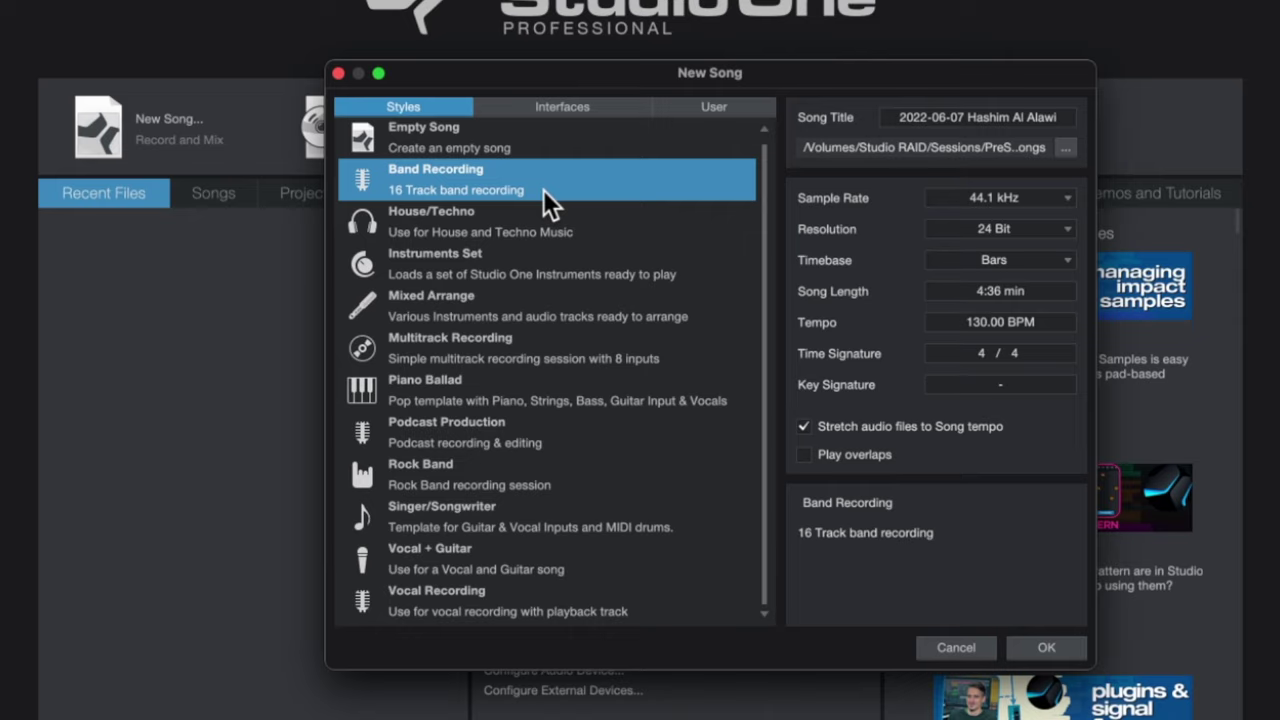
left_click(606, 231)
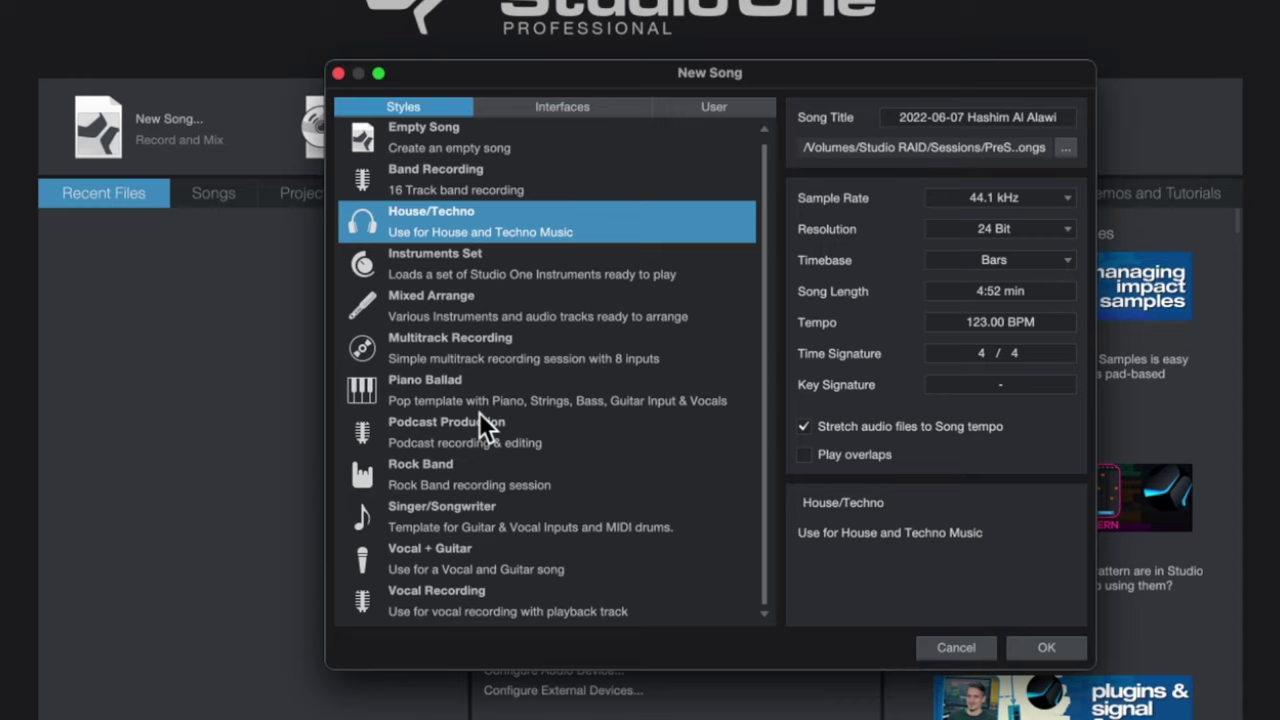
left_click(522, 148)
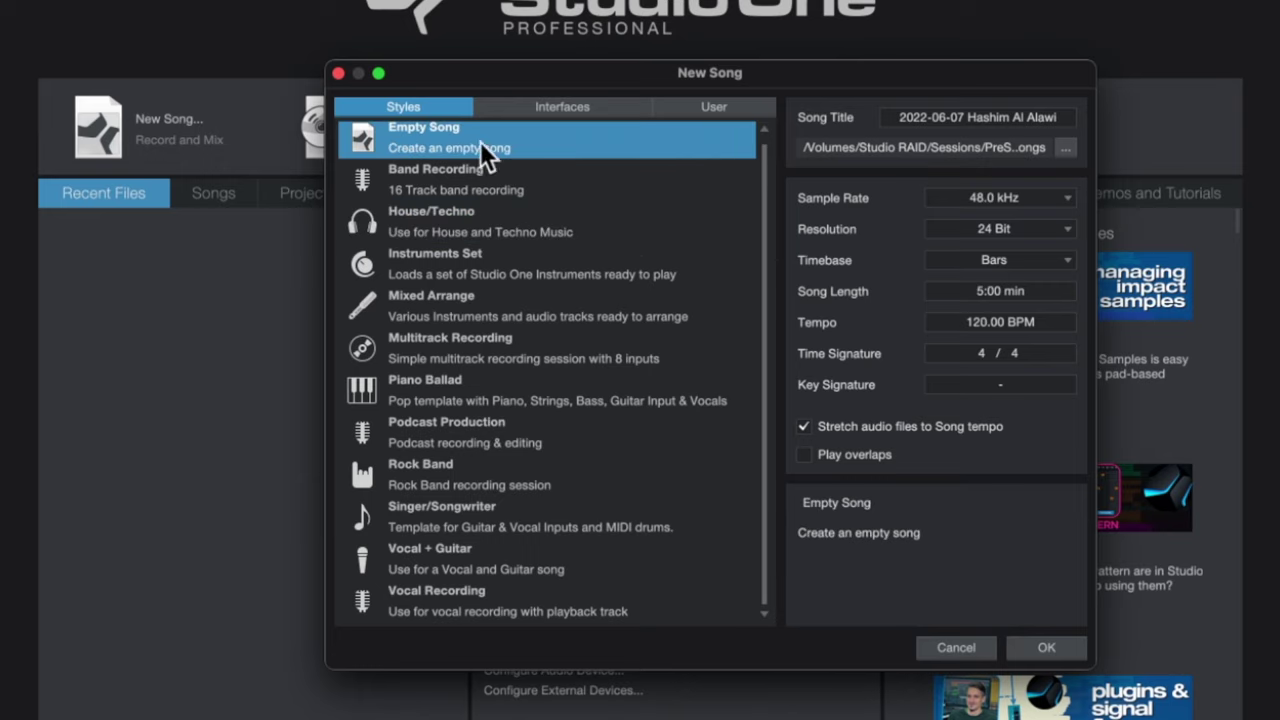
- Set the new song's sample rate to 48.0 kHz and create the song
left_click(1038, 195)
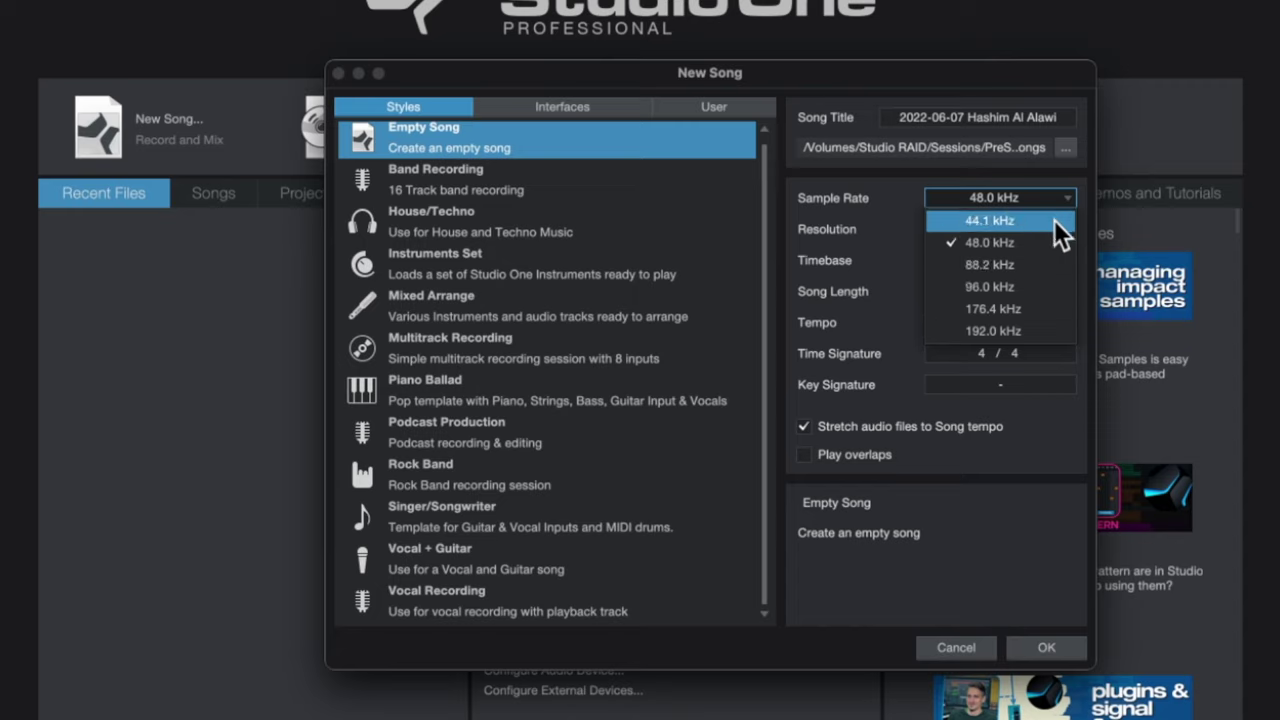
left_click(994, 243)
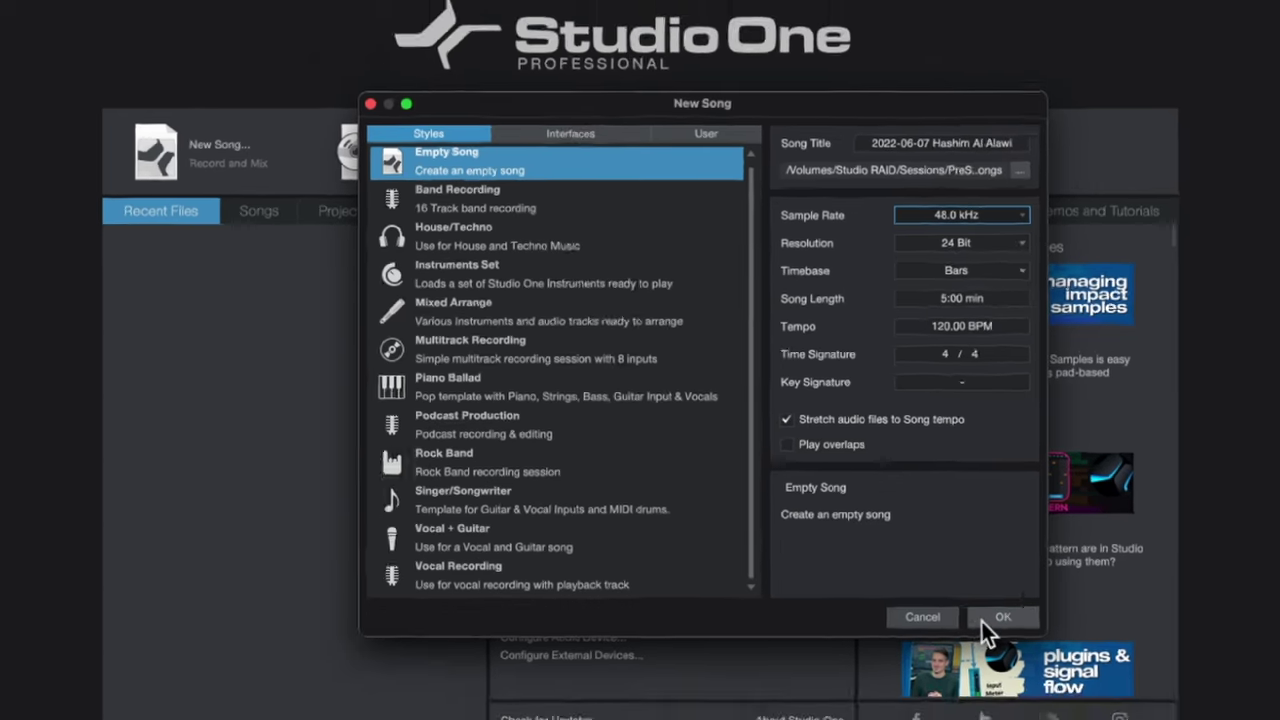
left_click(1030, 648)
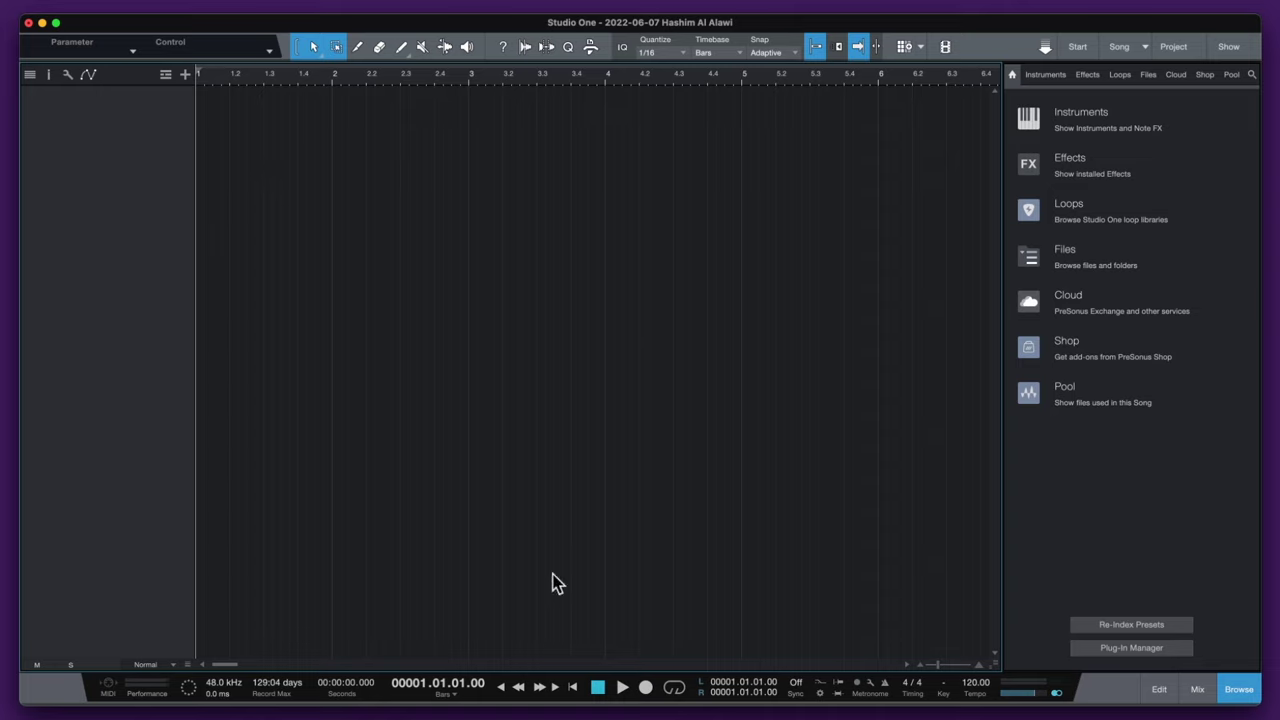
- Examine the time format options for the transport's main time display
left_click(449, 695)
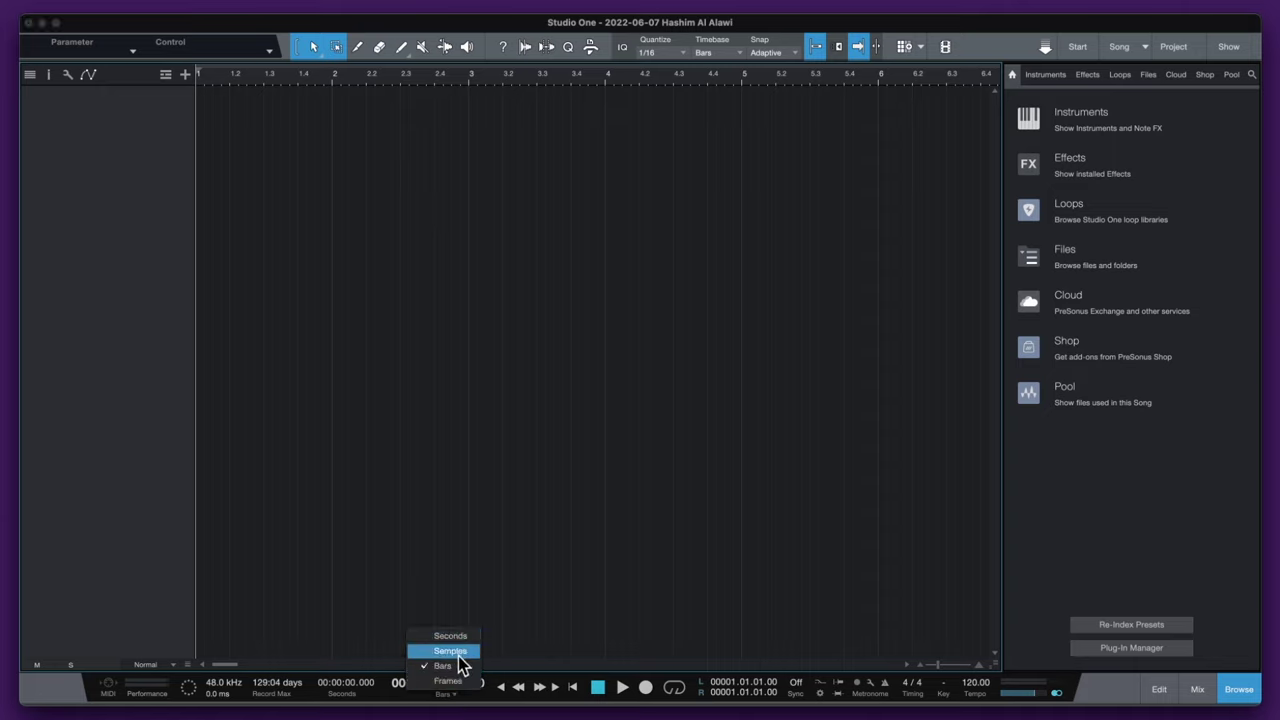
left_click(452, 696)
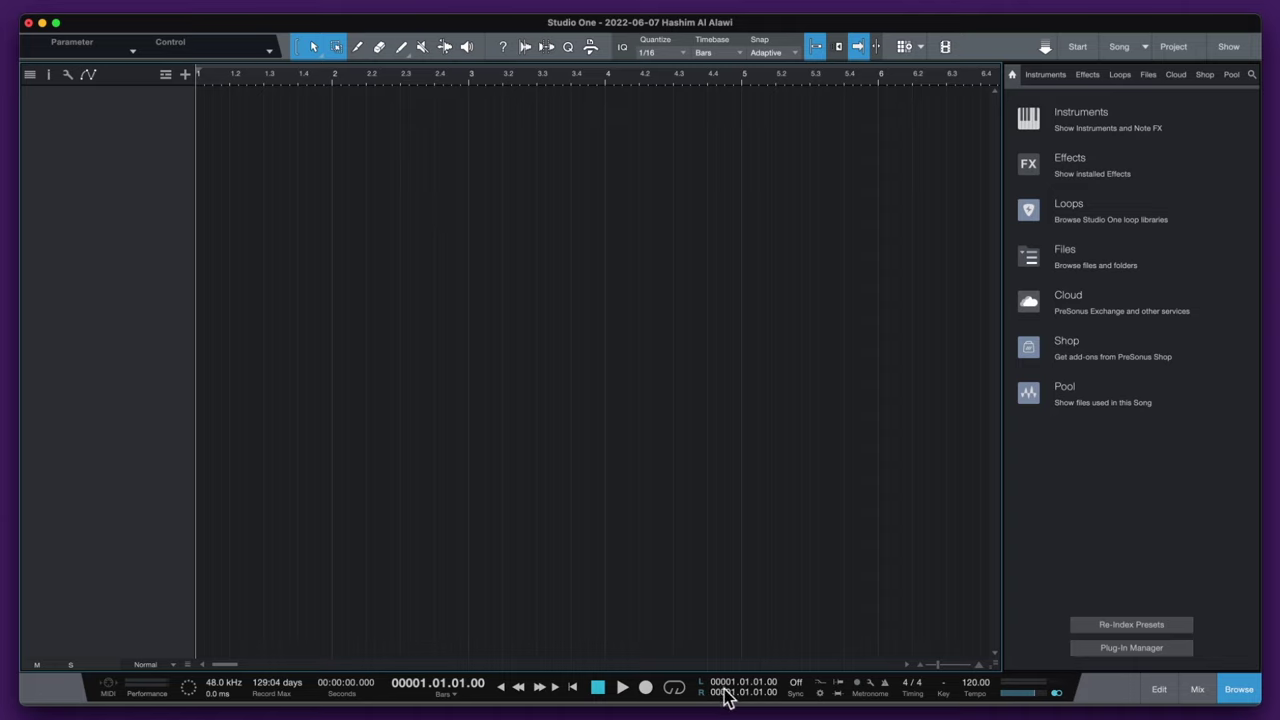
left_click(826, 689)
left_click(824, 692)
left_click(821, 696)
left_click(821, 698)
- Play and stop the empty song, and toggle the metronome click for another playback
left_click(620, 688)
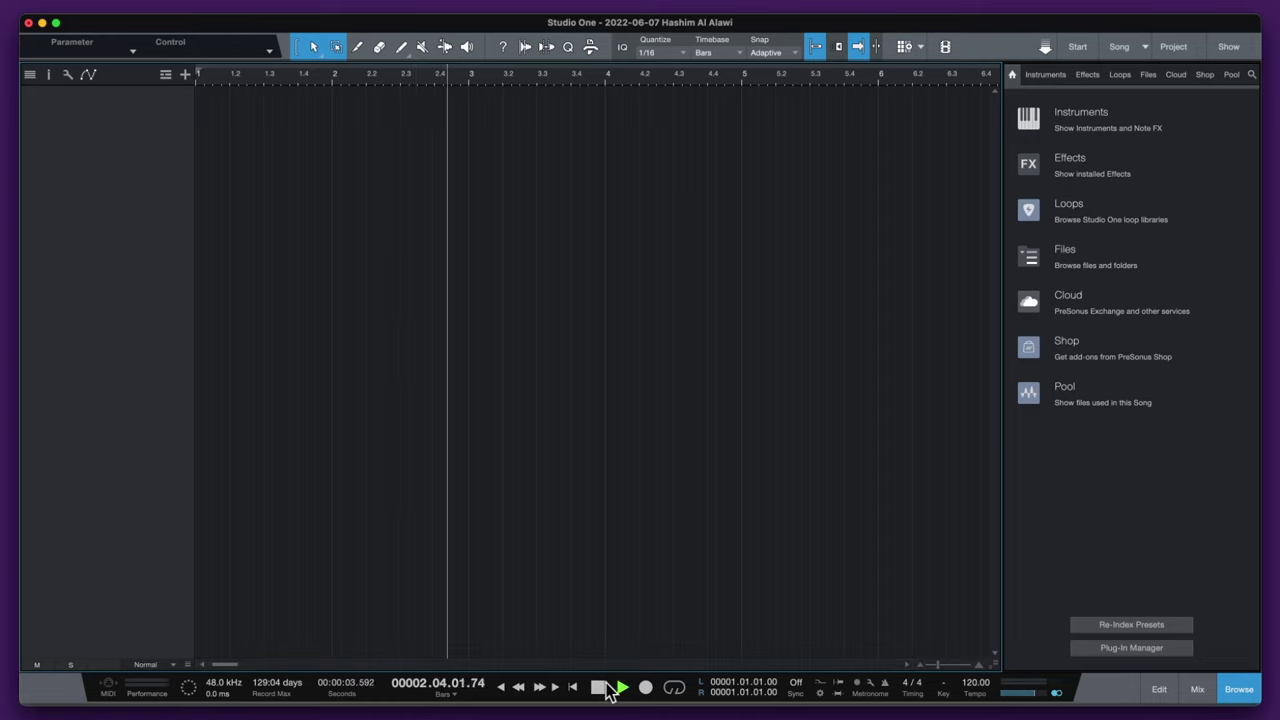
left_click(624, 688)
left_click(597, 688)
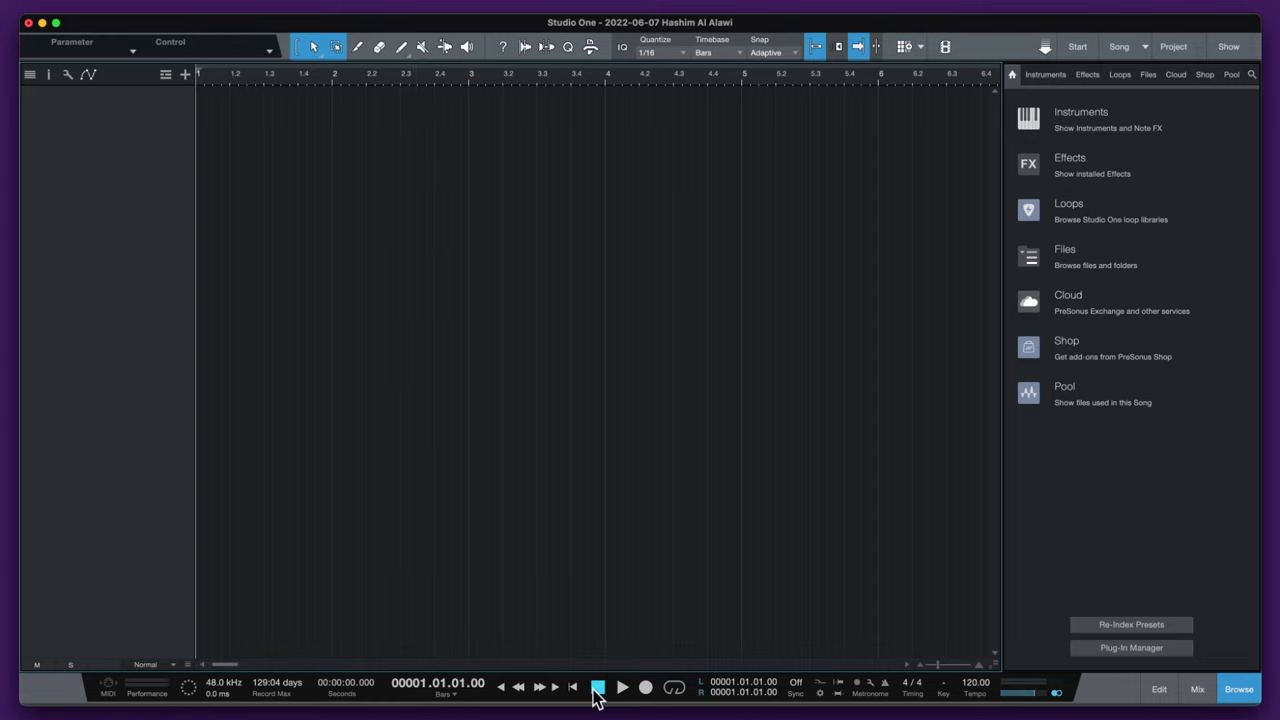
left_click(886, 689)
key("space")
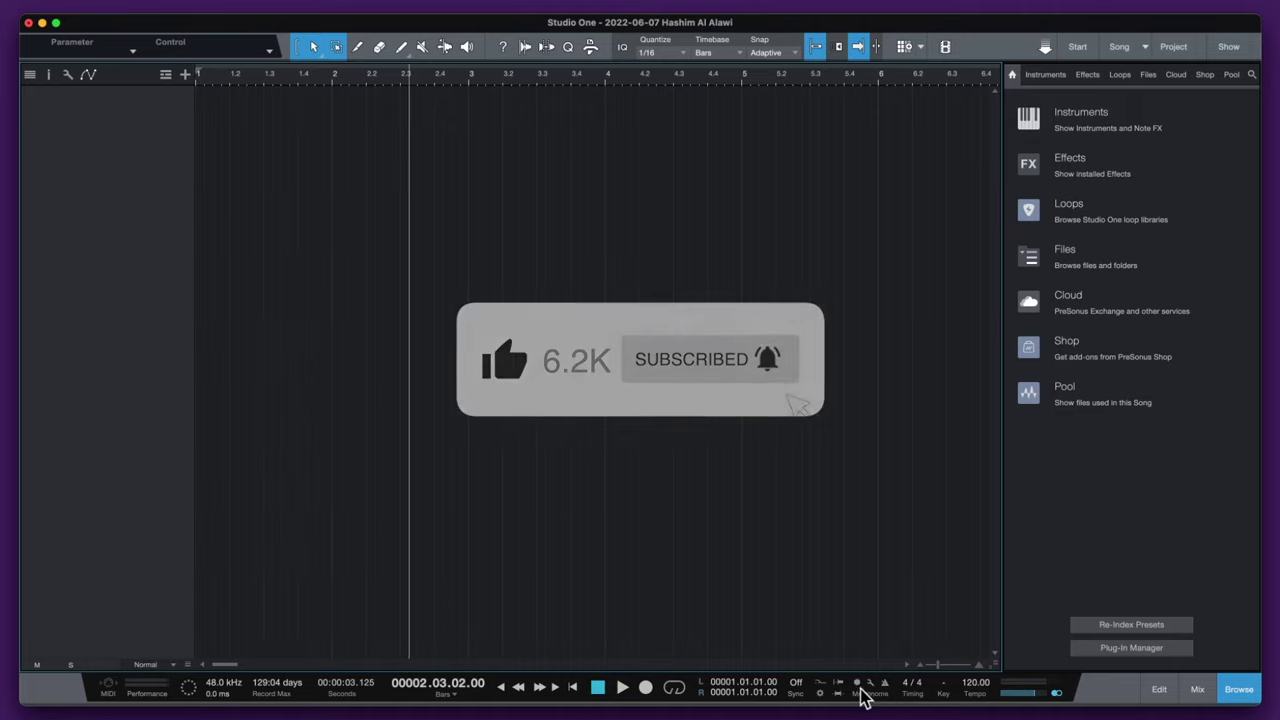
- Examine the accent sound choices in the metronome setup and close it
left_click(872, 684)
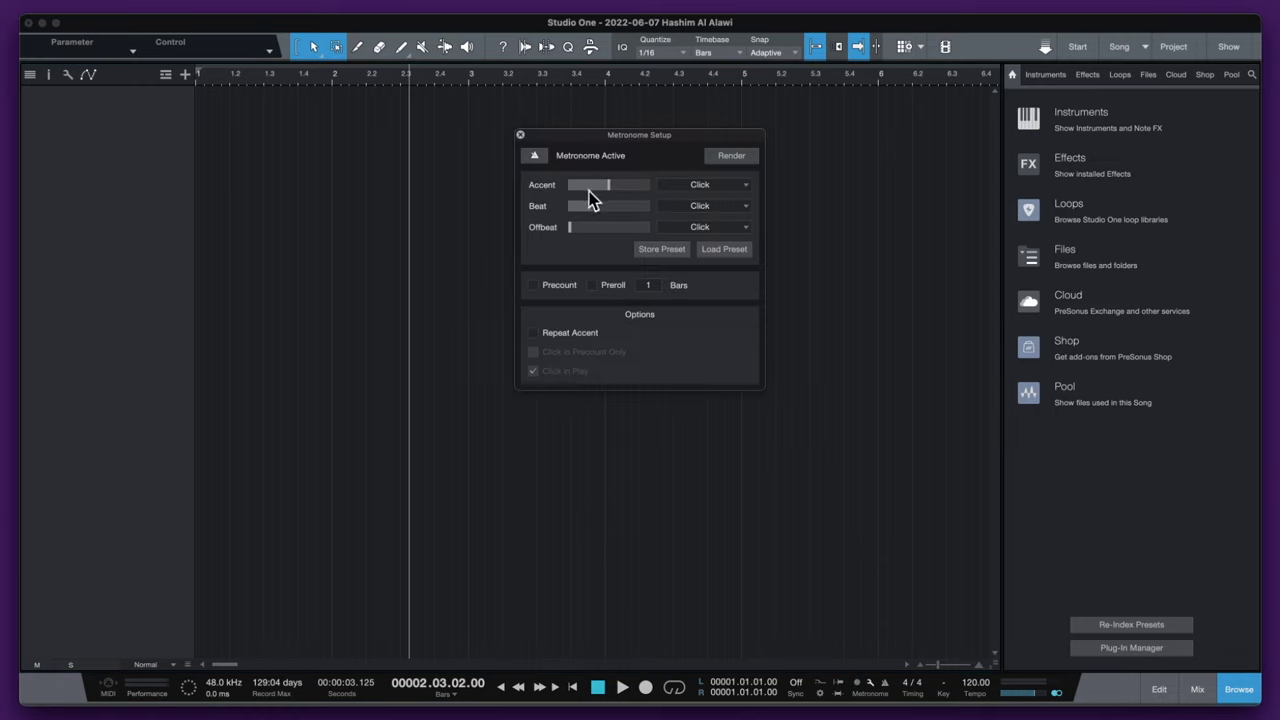
left_click(722, 189)
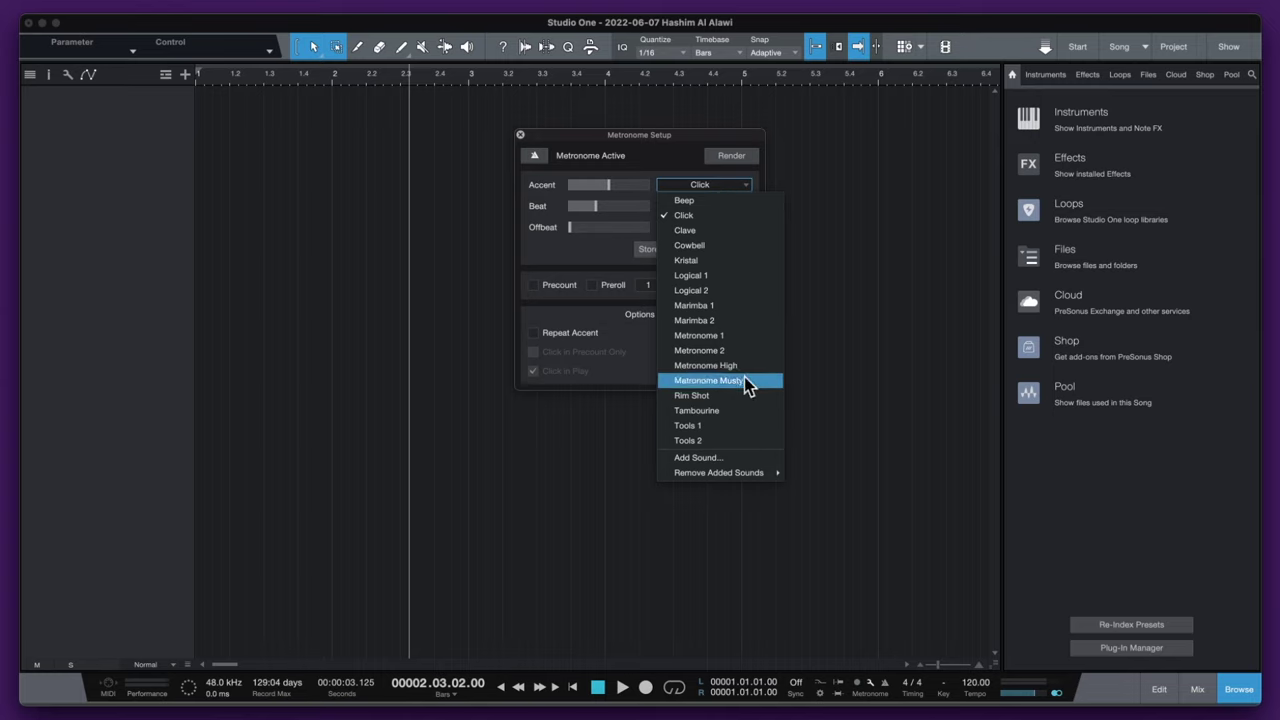
left_click(658, 212)
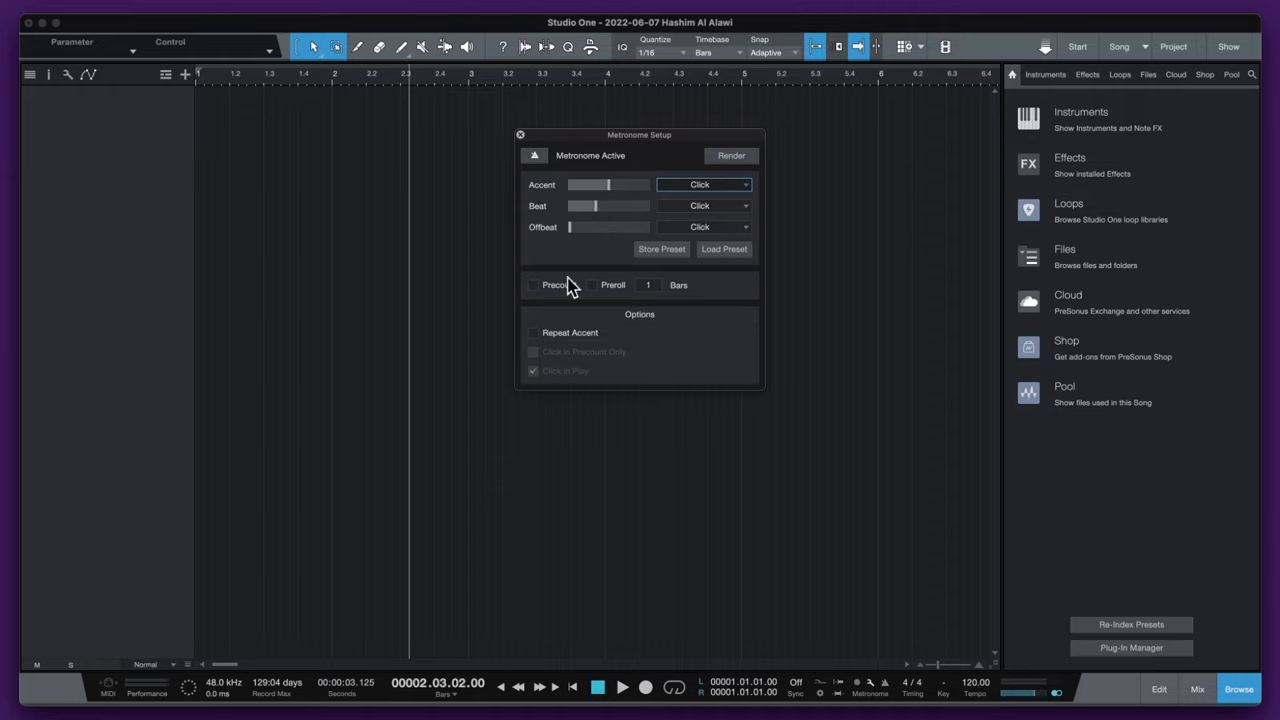
left_click(520, 134)
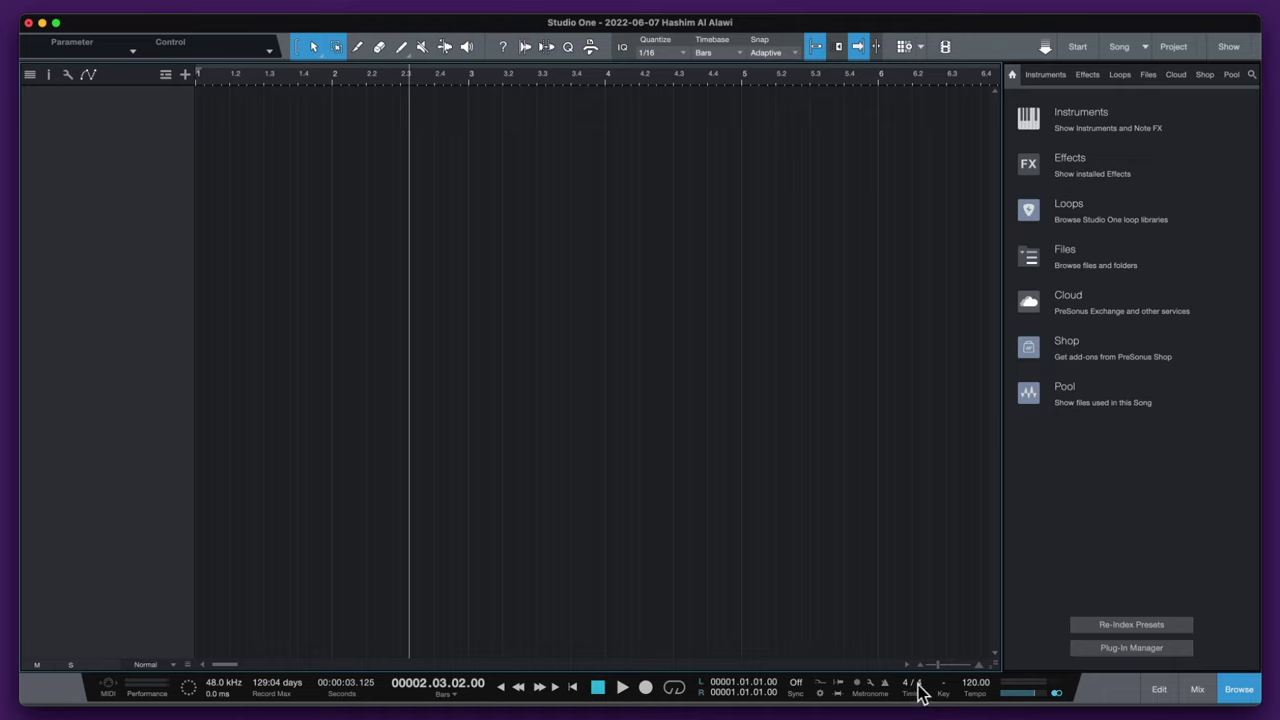
- Examine the numerator and denominator options of the song's time signature
left_click(905, 684)
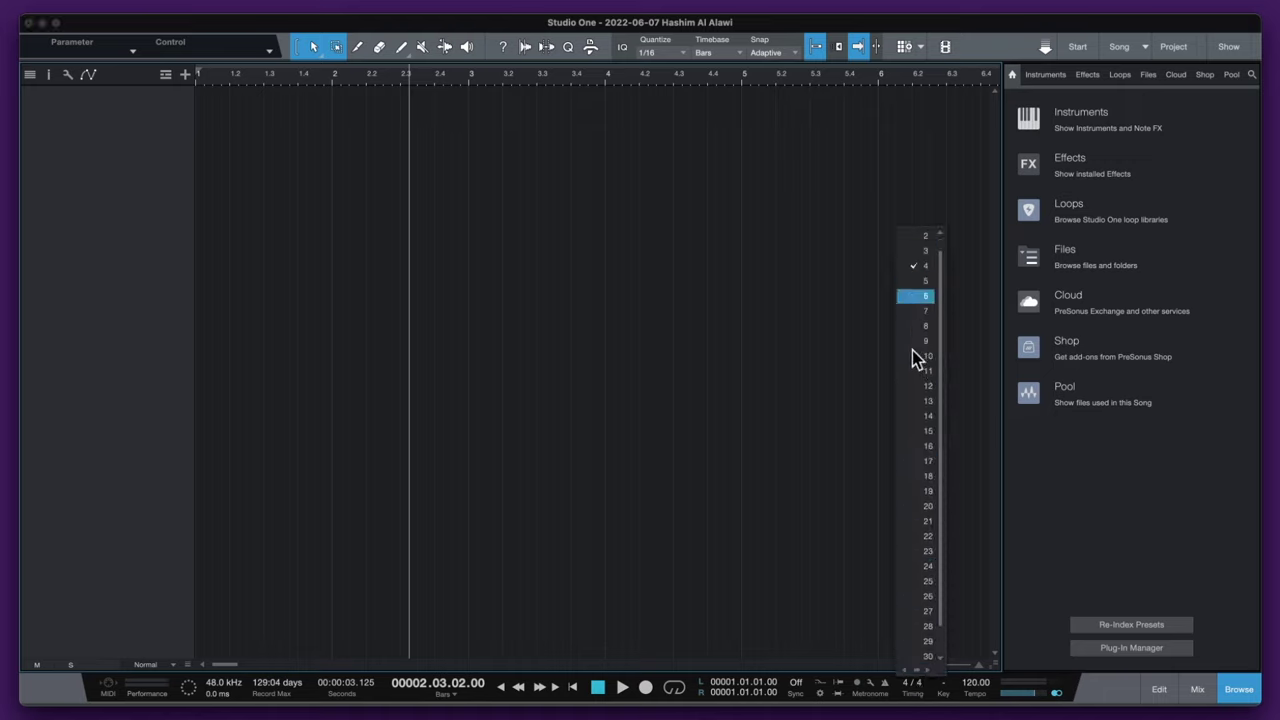
left_click(905, 686)
left_click(918, 685)
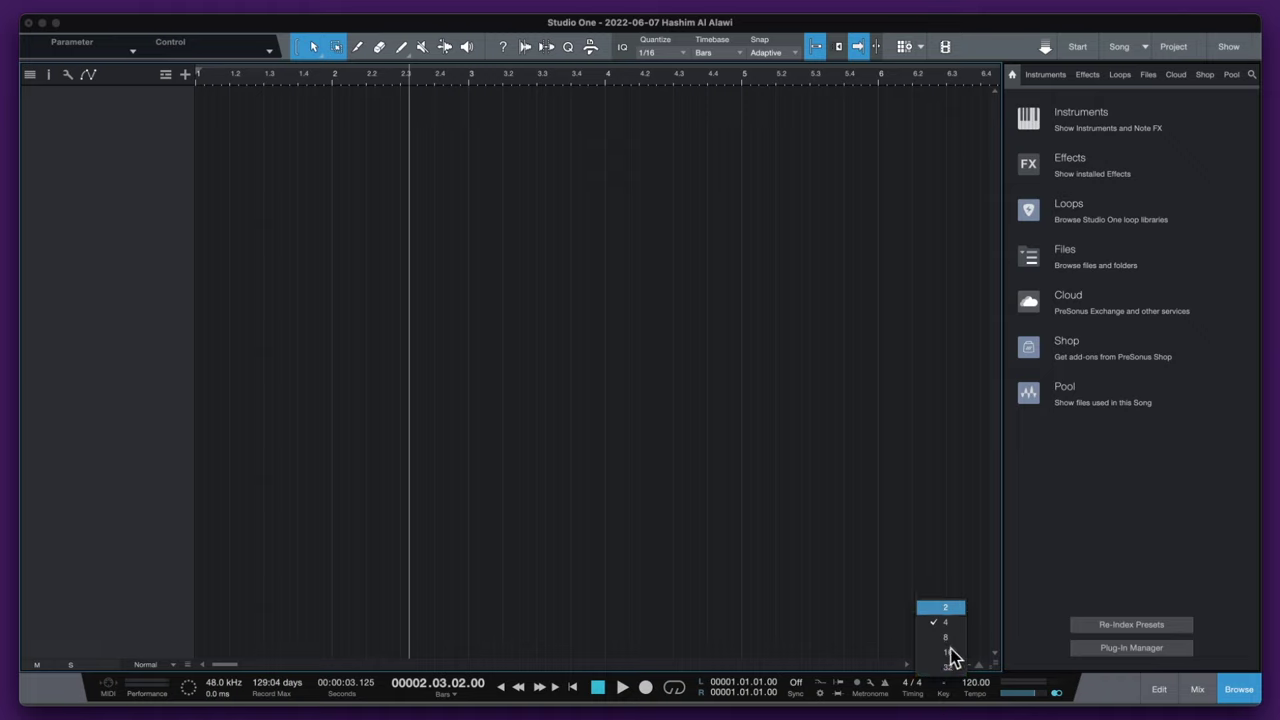
left_click(921, 690)
- Set the song's key to A minor (Am)
left_click(944, 688)
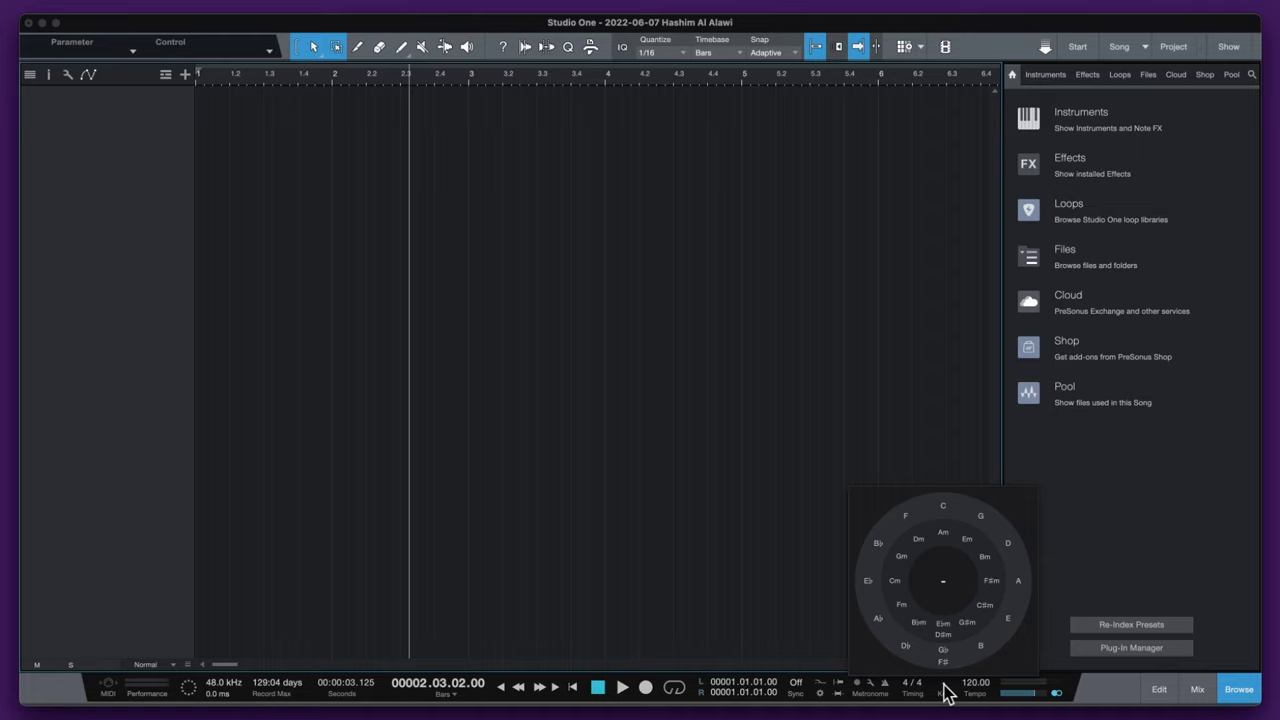
left_click(942, 532)
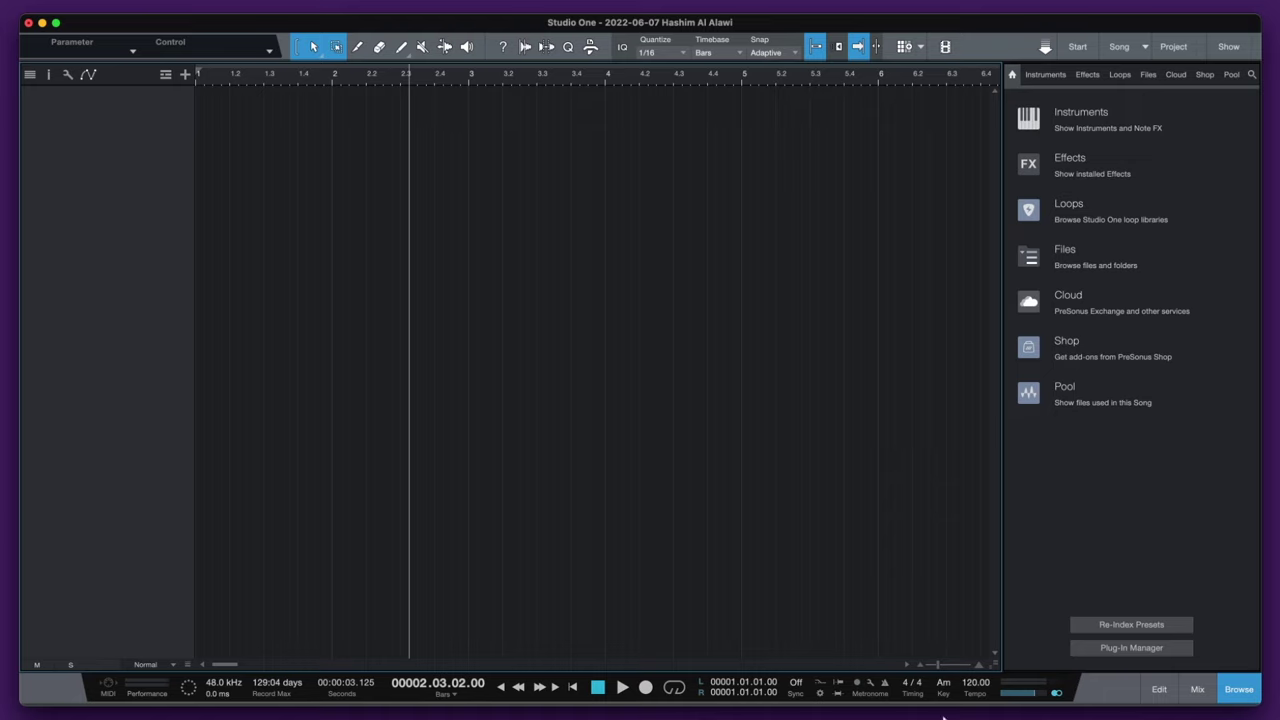
- Set the song tempo to 90 BPM
left_click(978, 690)
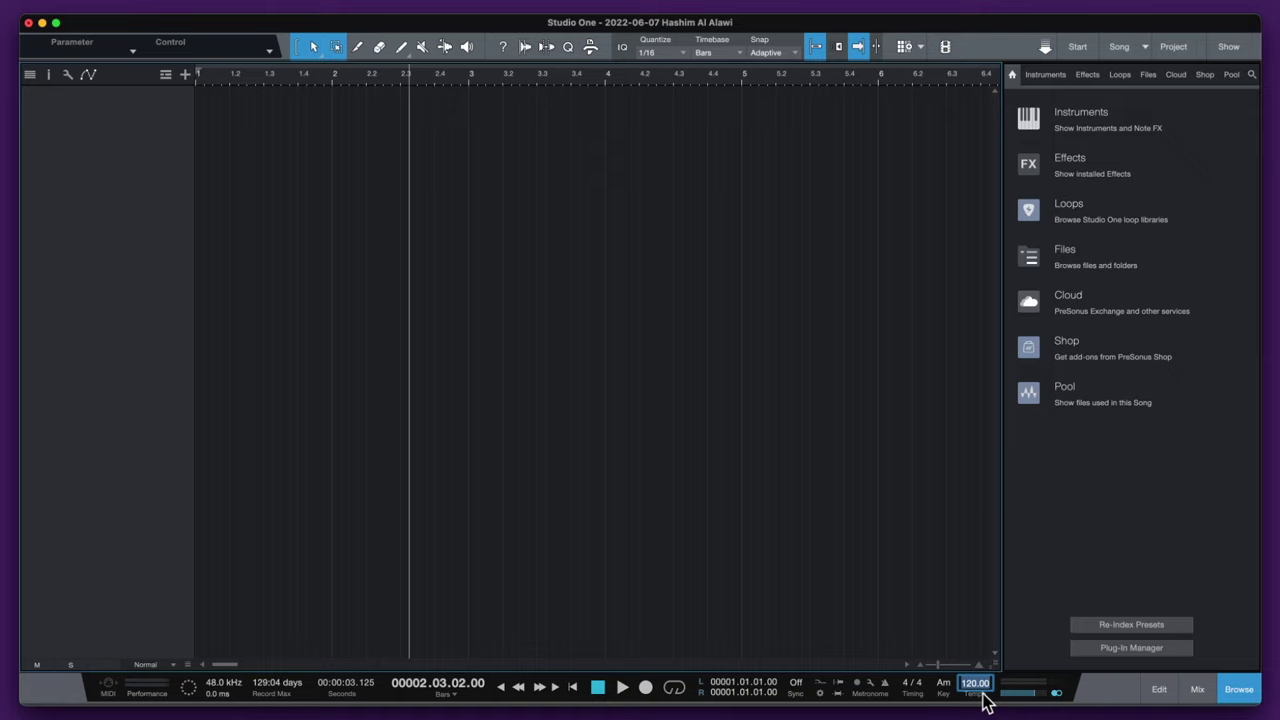
type("90")
key("Return")
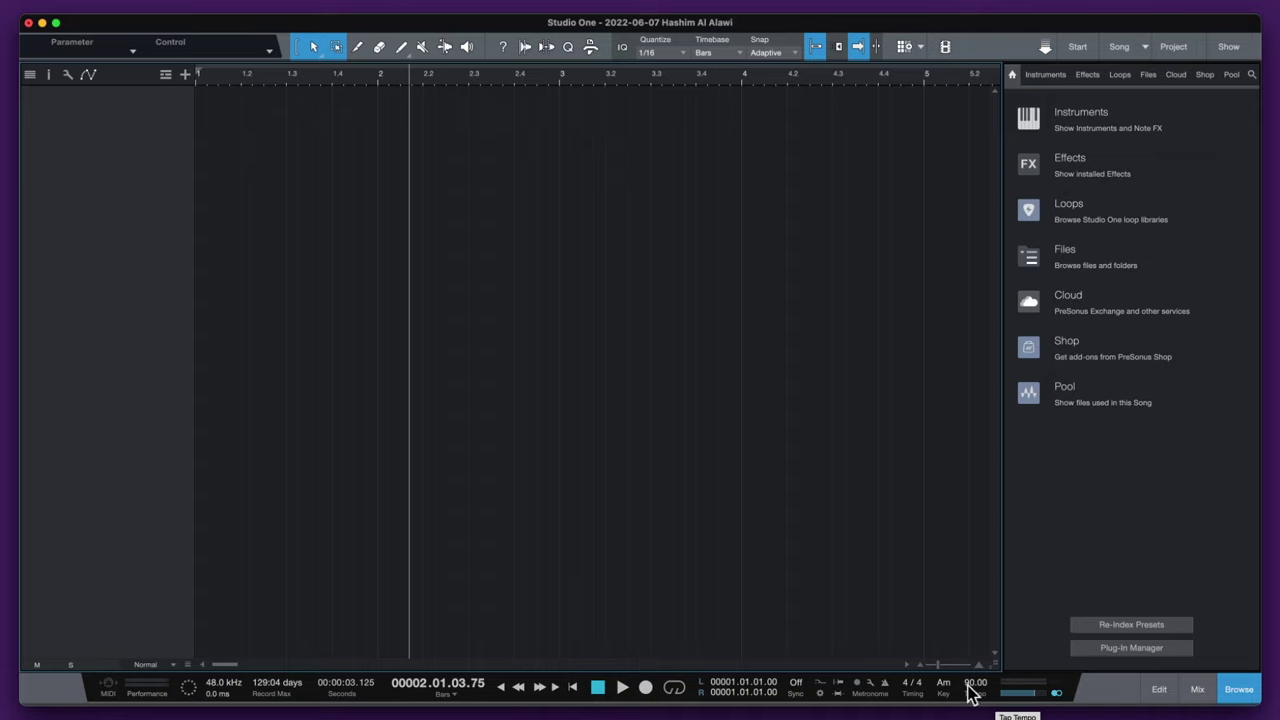
- Set the song tempo to 130 BPM
left_click(971, 684)
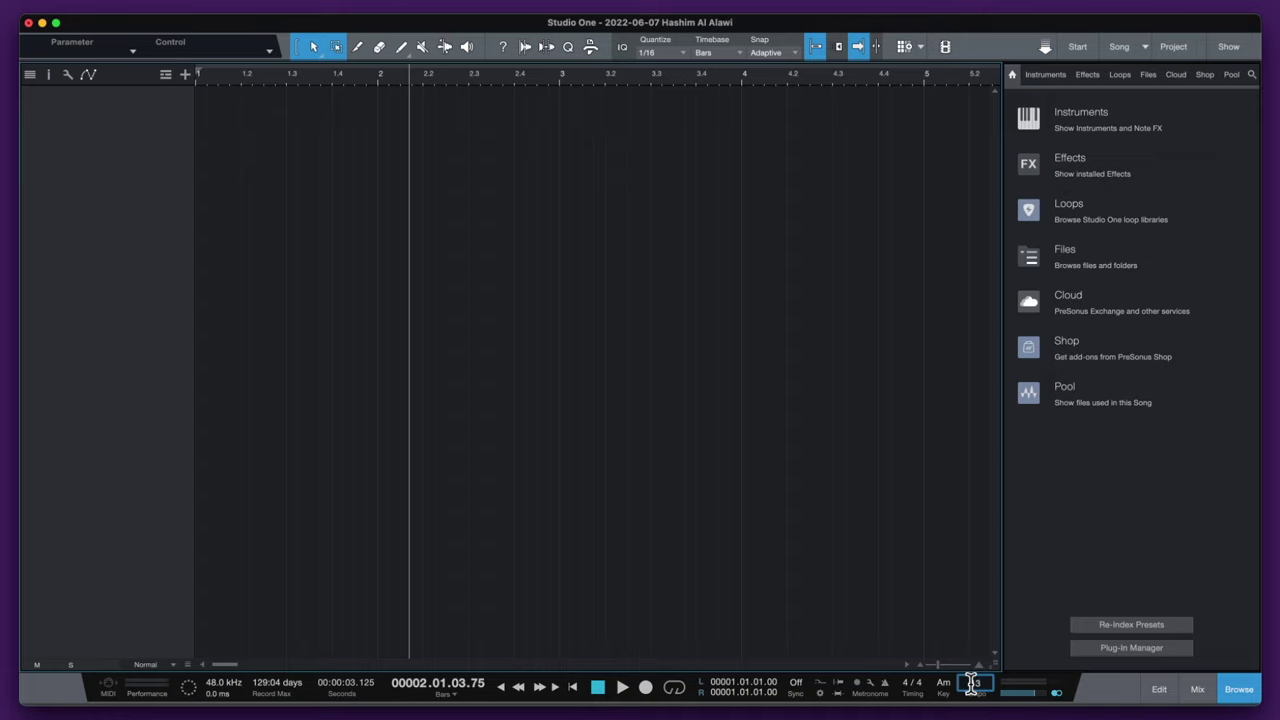
type("130")
key("Return")
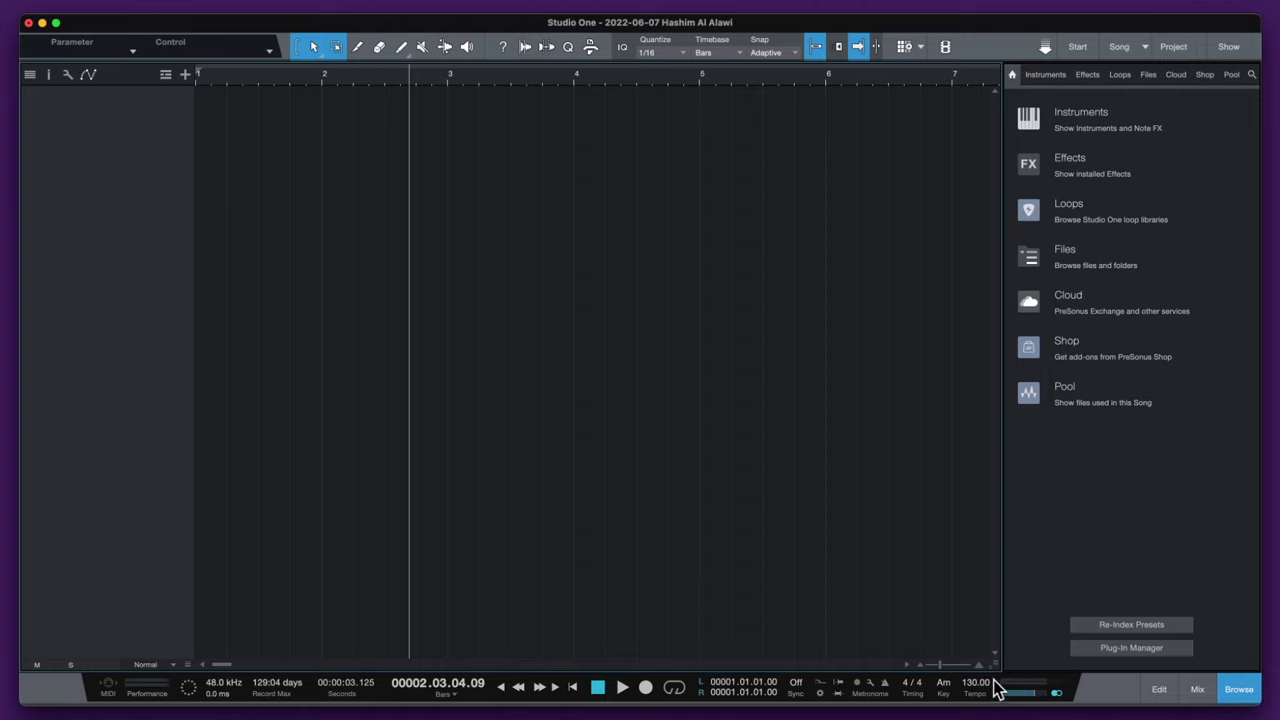
- Switch back and forth between the editor and the mix console, leaving the console open
left_click(1203, 692)
left_click(1159, 692)
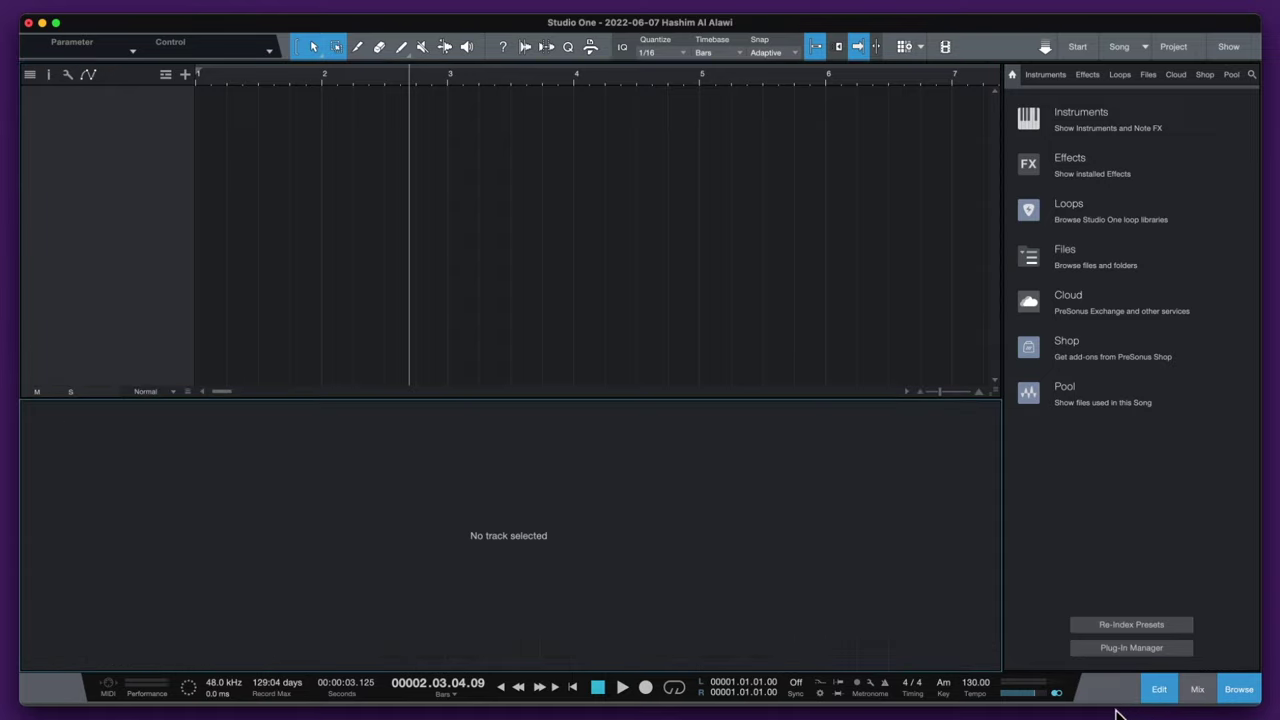
left_click(1192, 694)
left_click(1157, 692)
left_click(1205, 694)
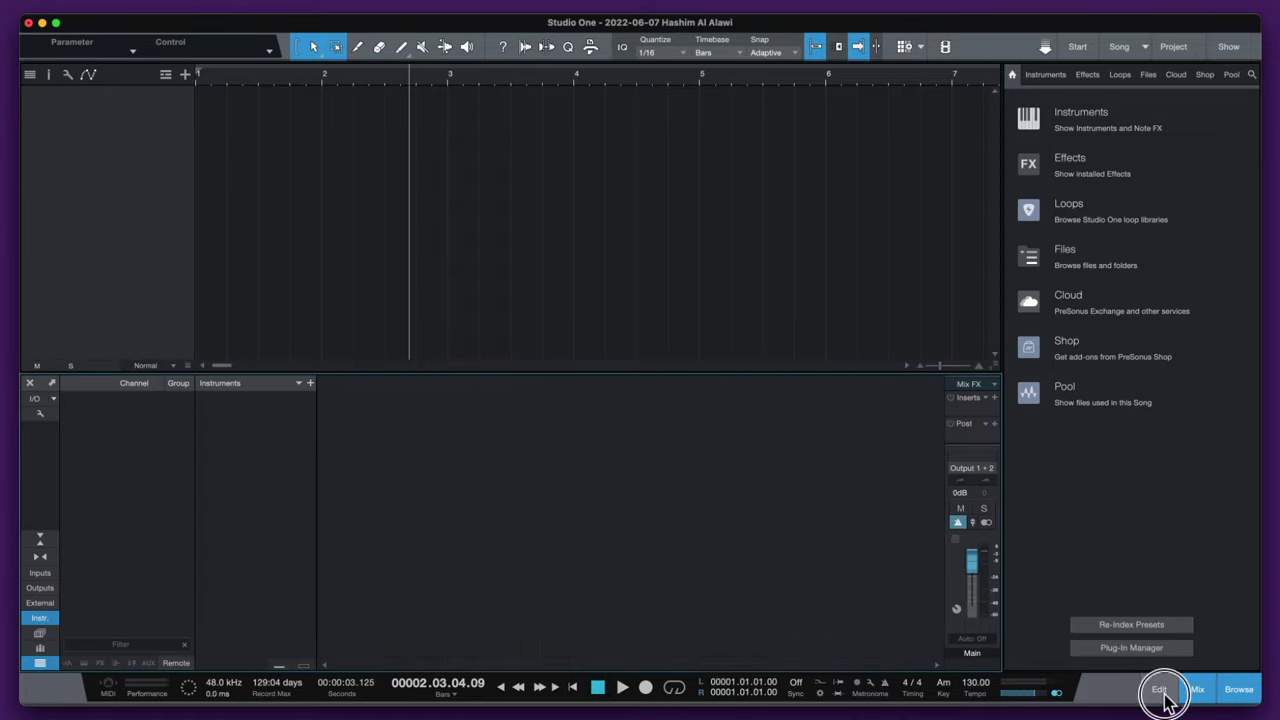
- Show the editor and close it to clear the lower area, and toggle the browser, leaving it open
left_click(1159, 692)
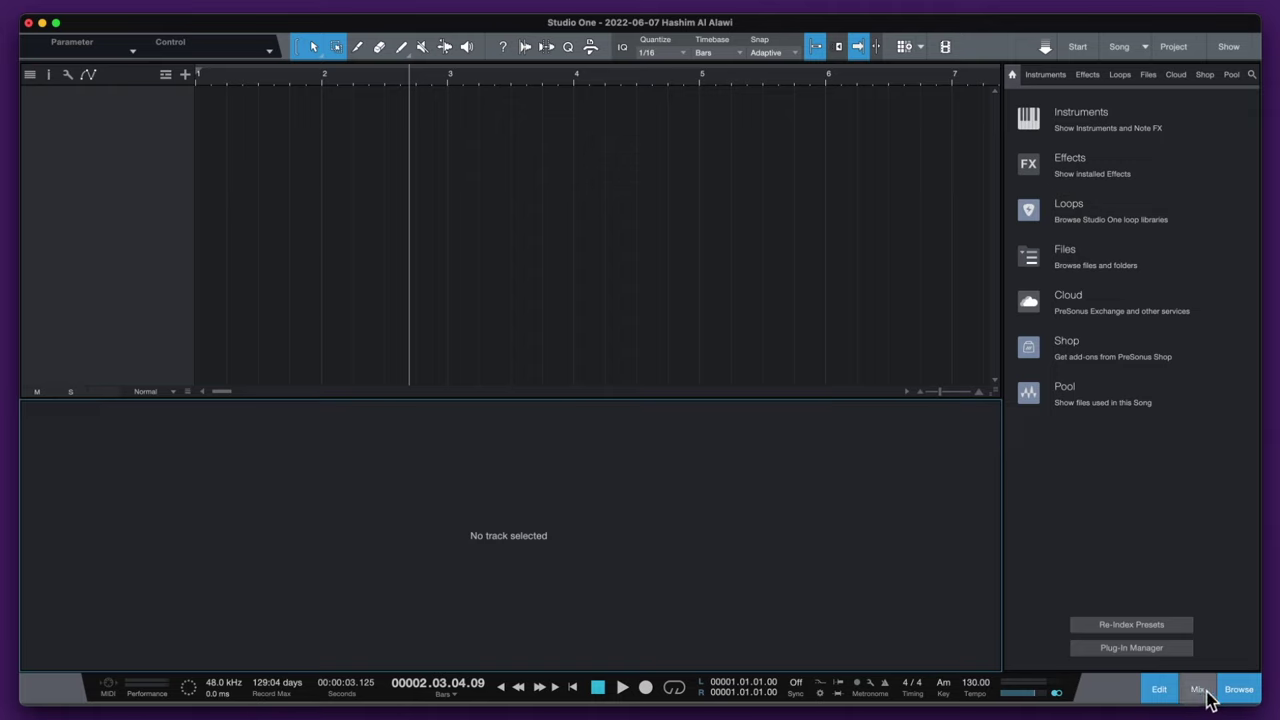
left_click(1165, 695)
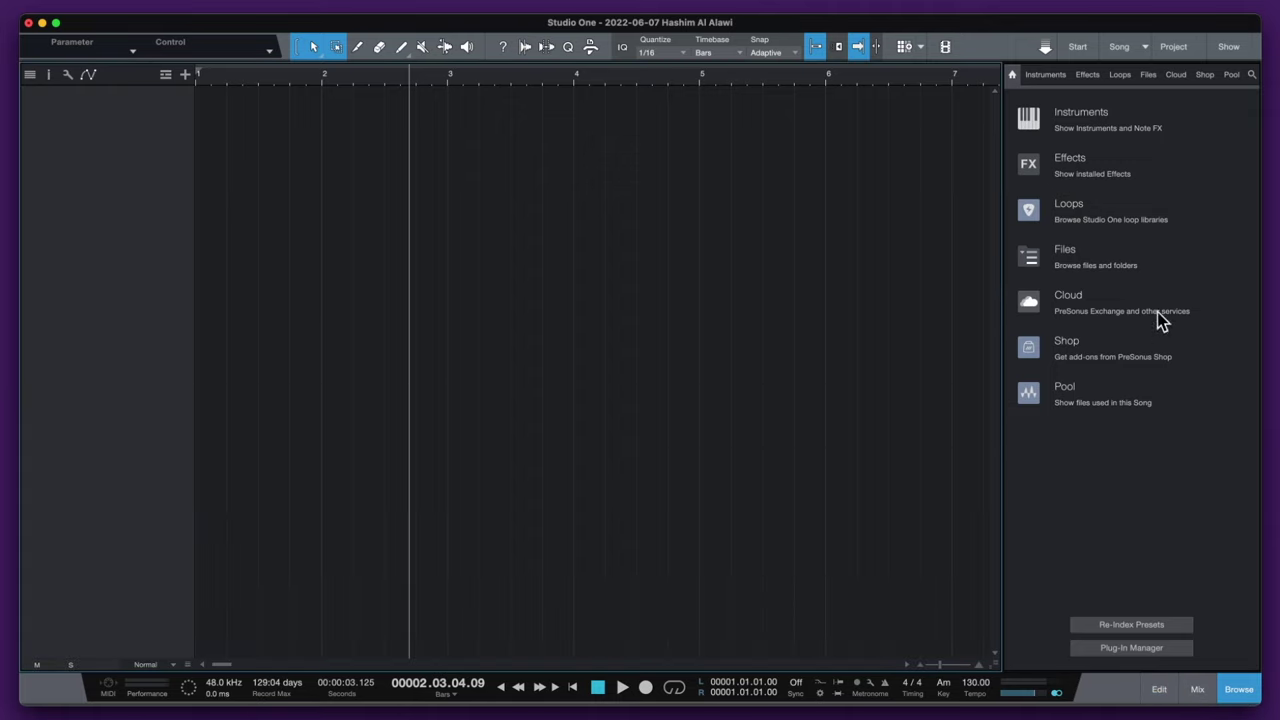
left_click(1238, 692)
left_click(1238, 692)
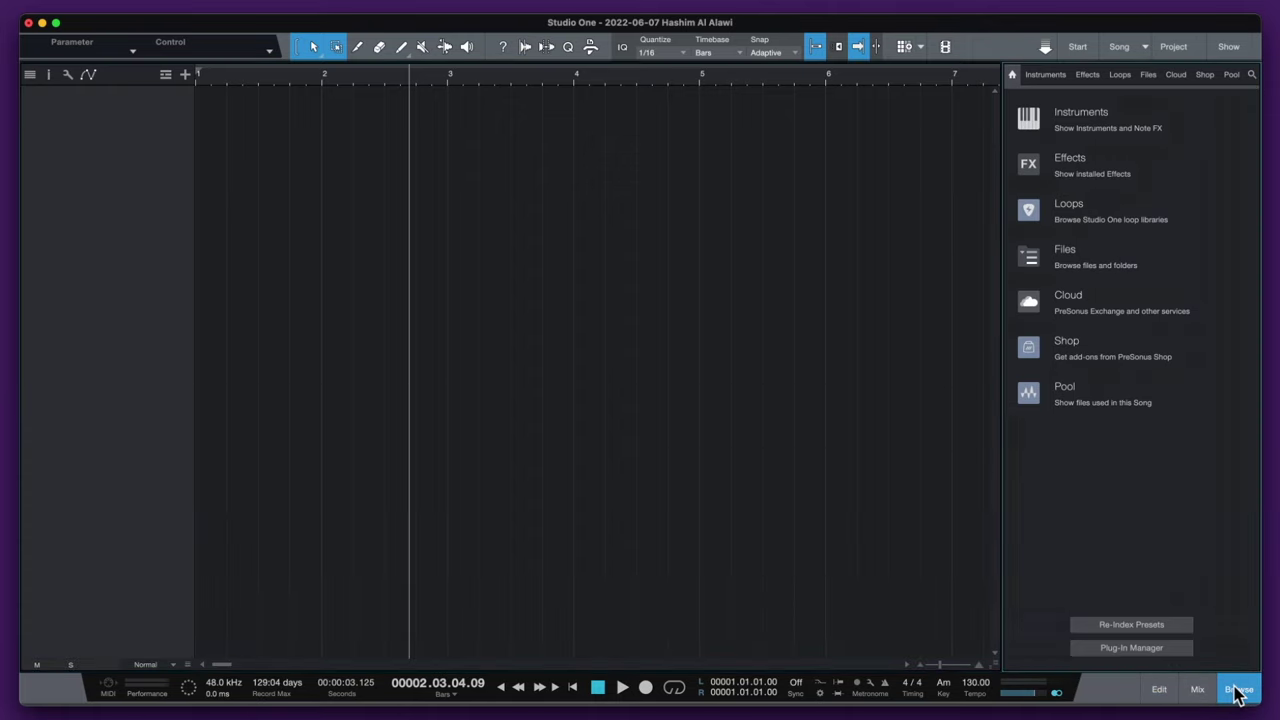
left_click(1238, 692)
left_click(1238, 692)
left_click(1232, 689)
left_click(1232, 689)
- List the installed instruments in the browser and expand the PreSonus folder
left_click(1040, 76)
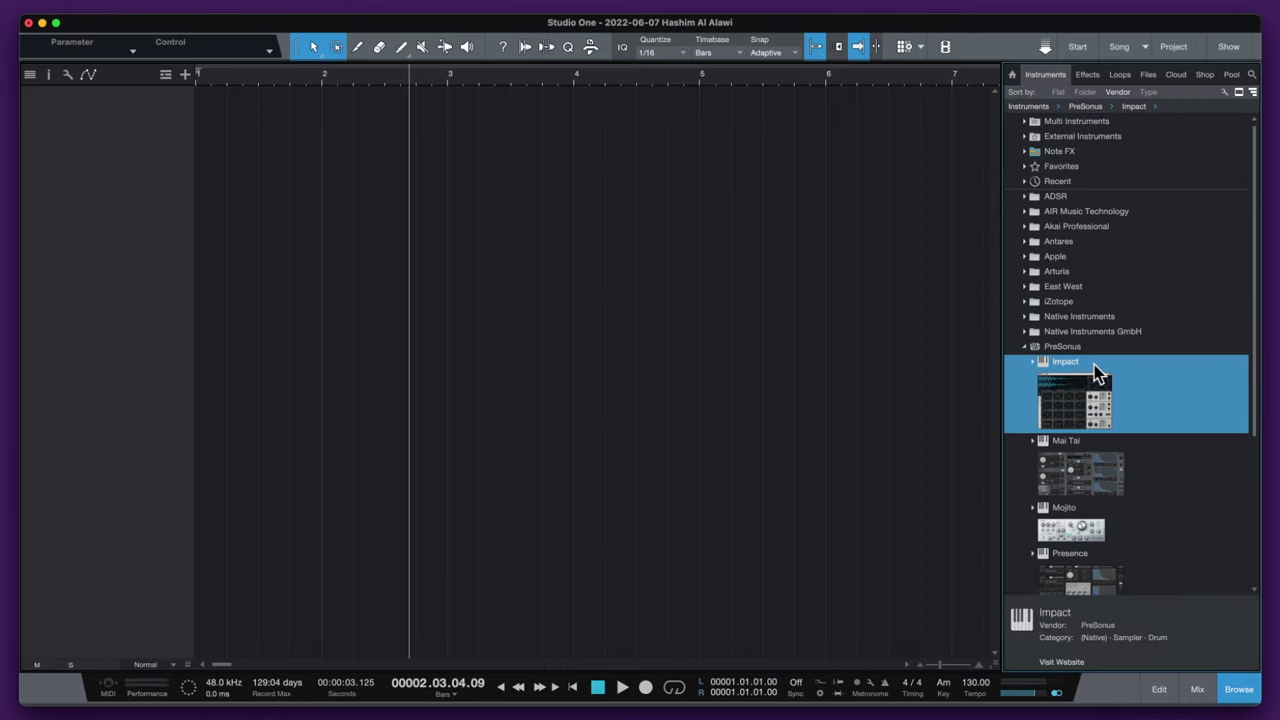
left_click(1066, 349)
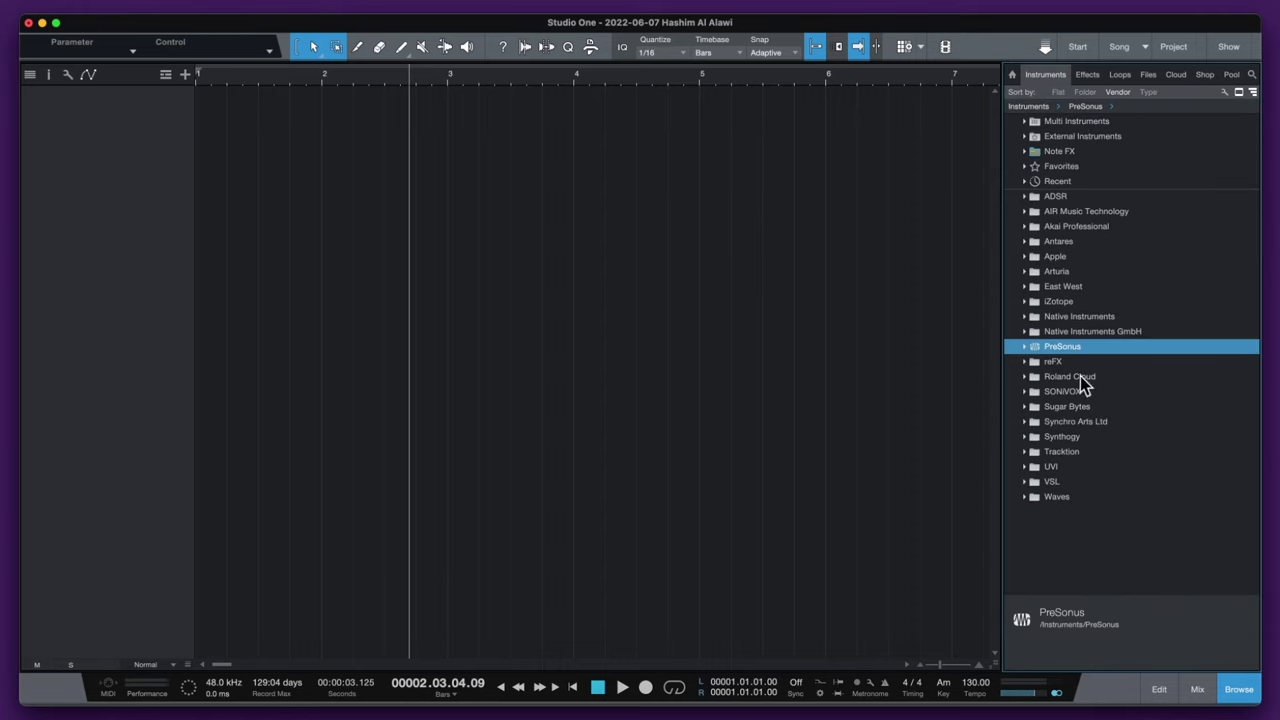
left_click(1022, 349)
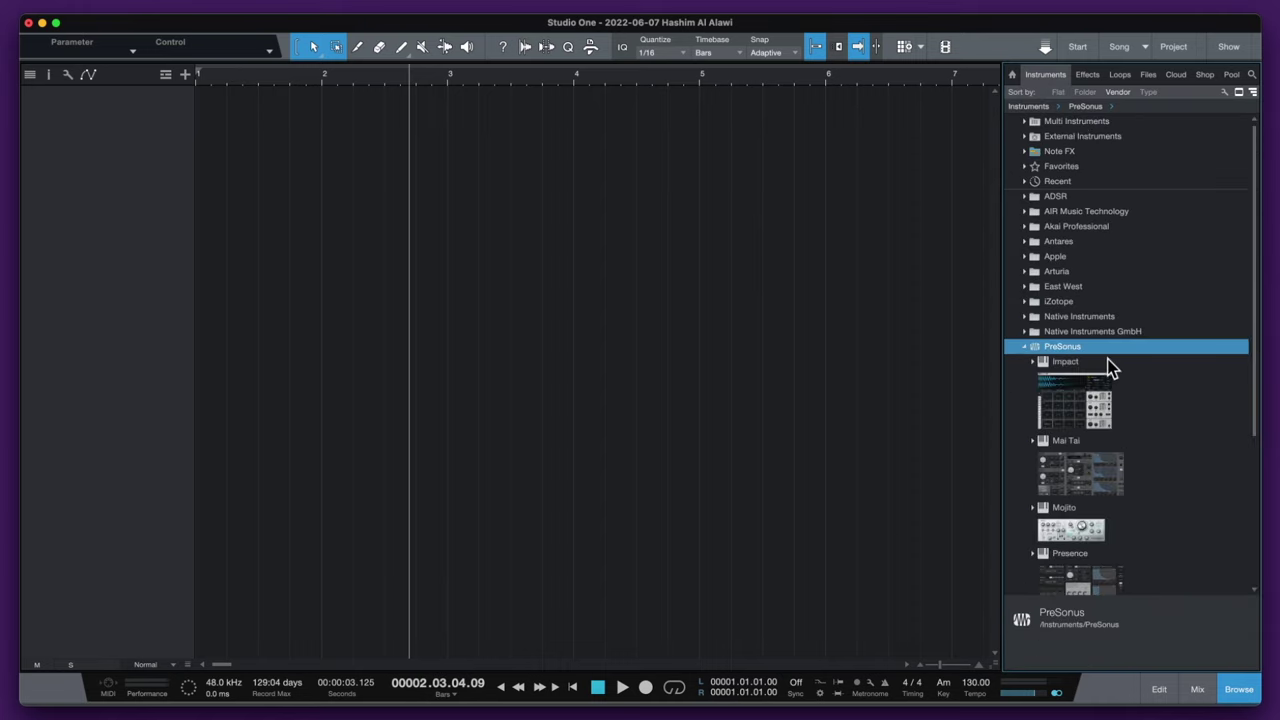
scroll(1070, 500, "down", 3)
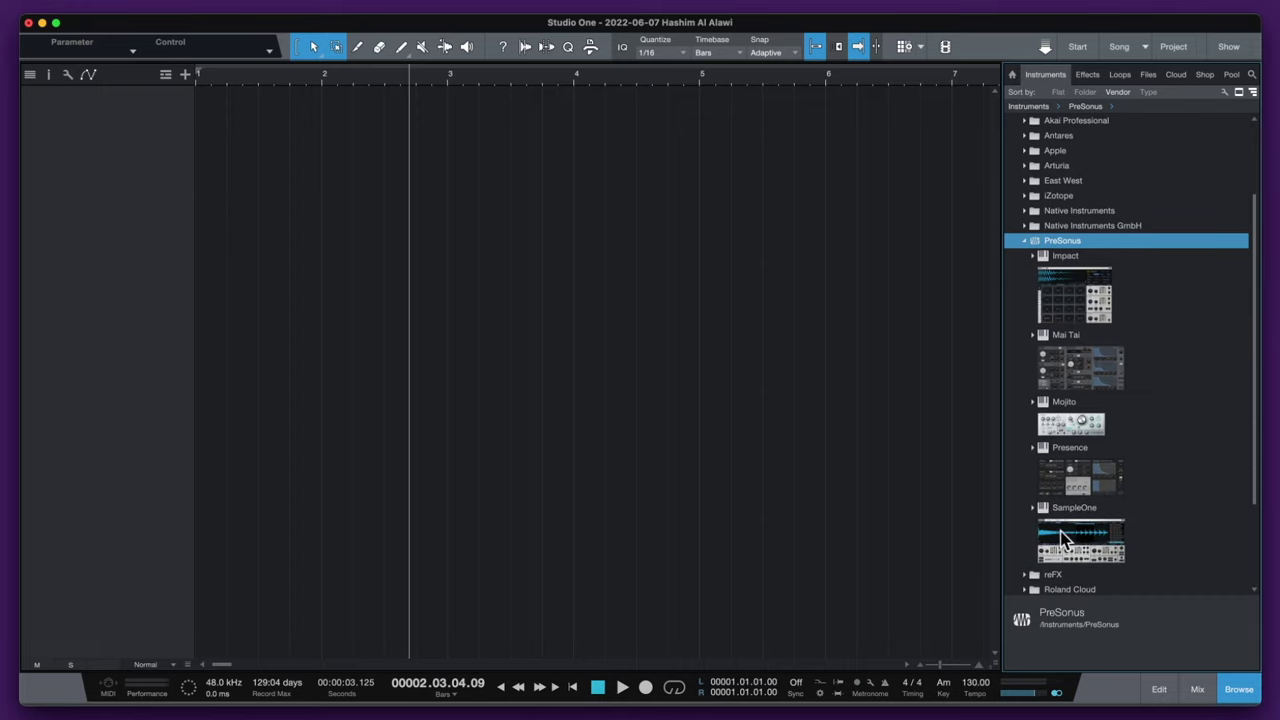
- Look at the presets of the Impact and Mai Tai instruments, collapsing each list again
left_click(1066, 303)
left_click(1068, 308)
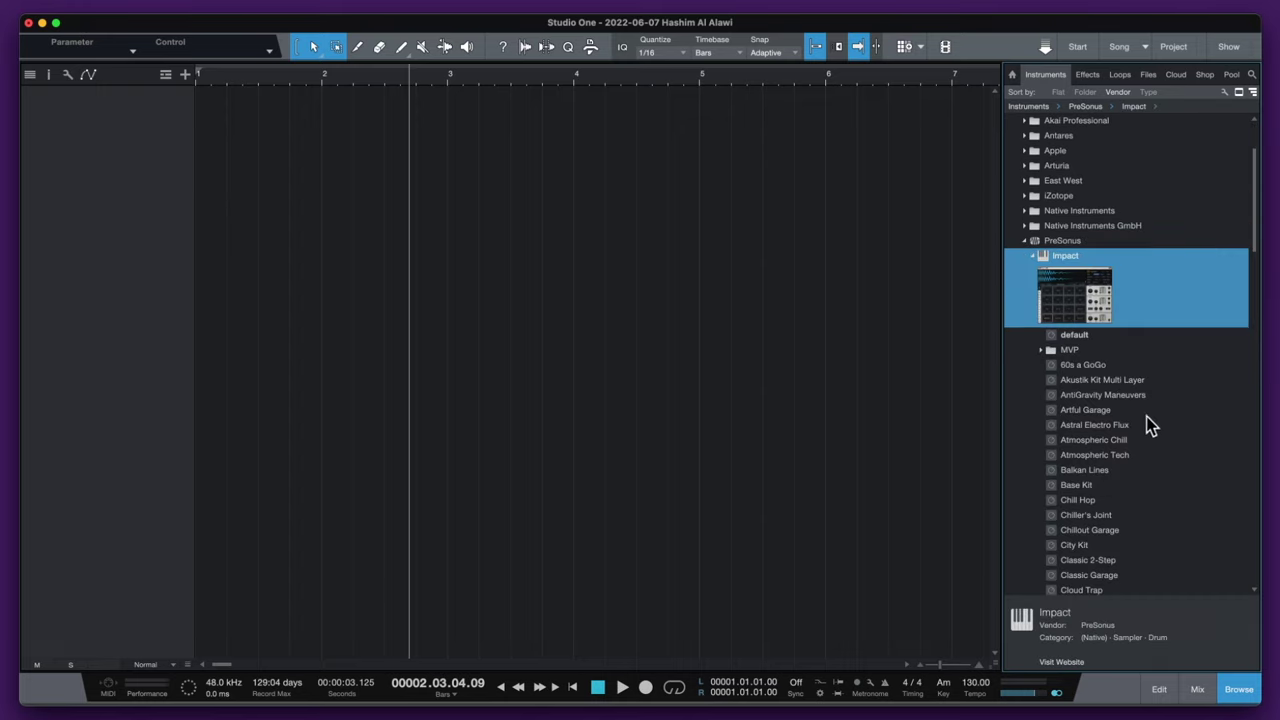
left_click(1034, 258)
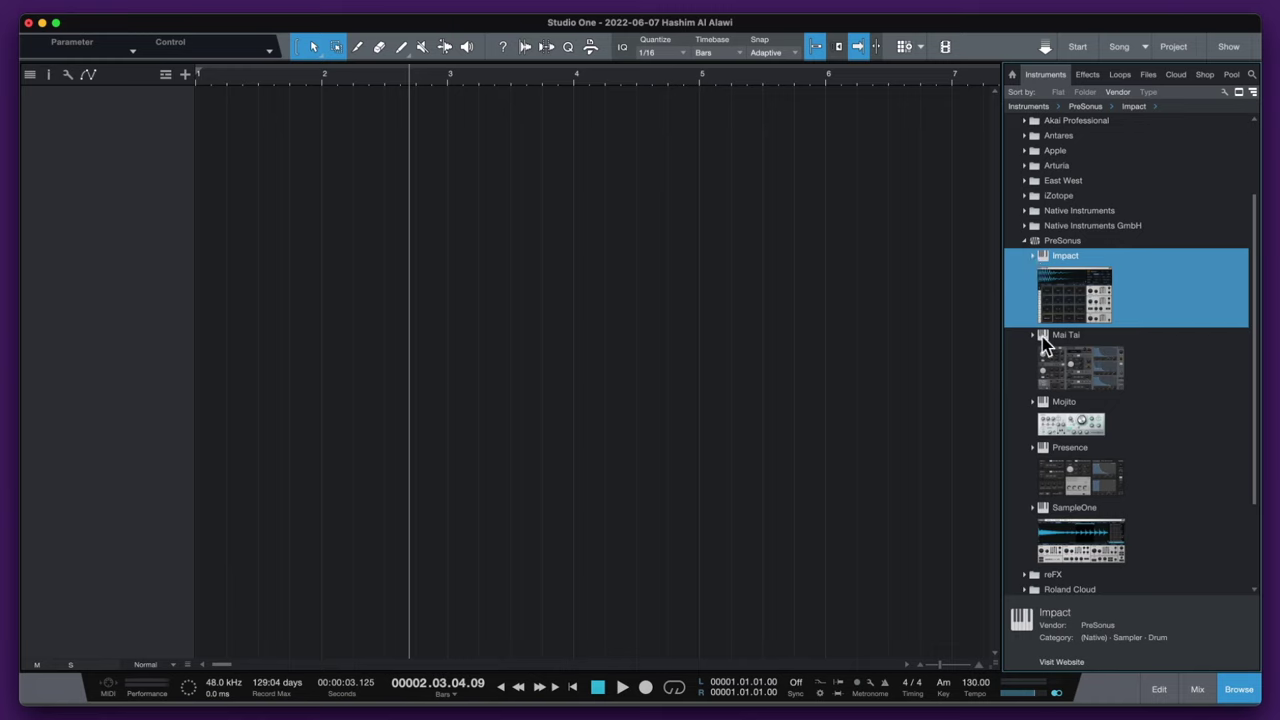
double_click(1083, 377)
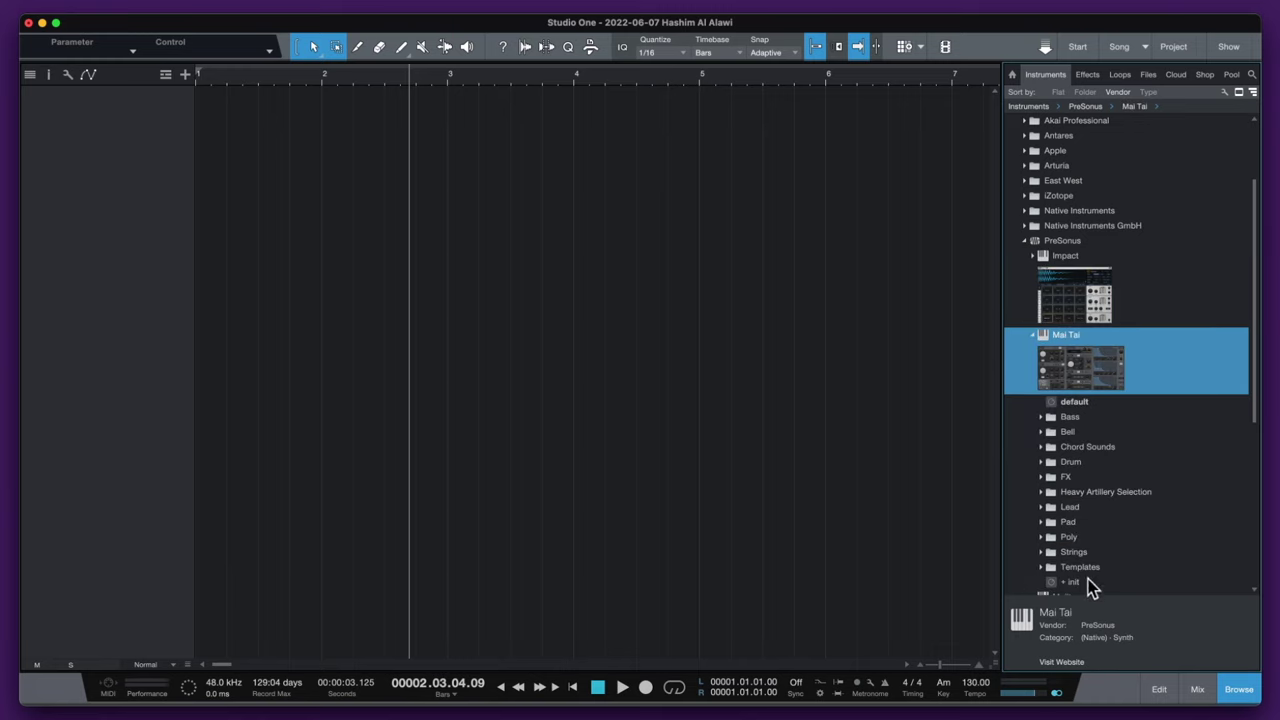
left_click(1033, 336)
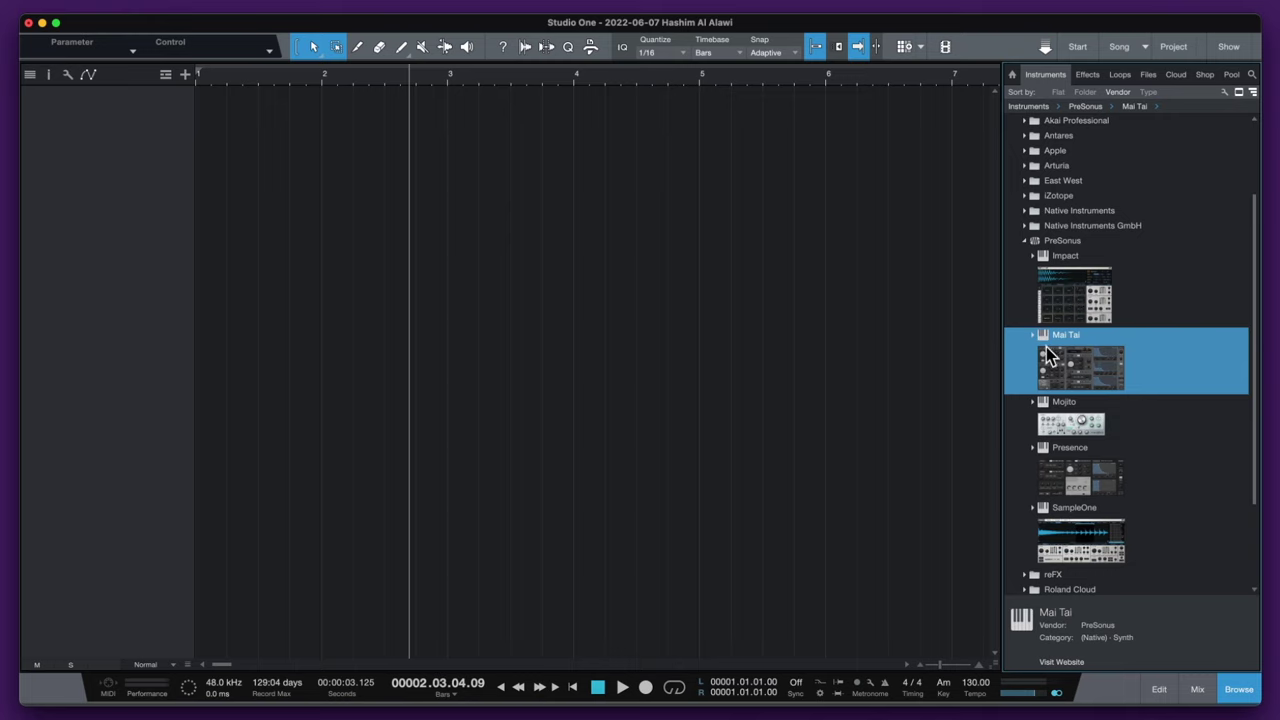
- Look at the presets offered by the Mojito, Presence and SampleOne instruments
double_click(1072, 424)
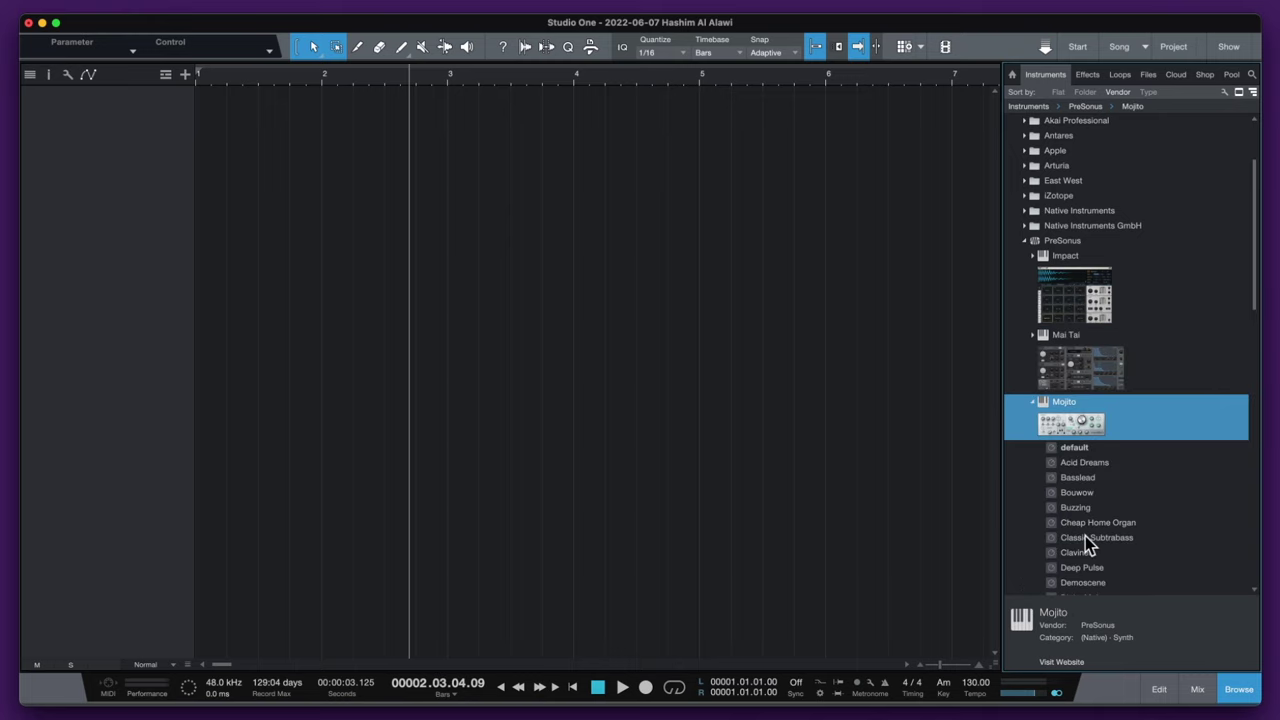
scroll(1085, 463, "down", 5)
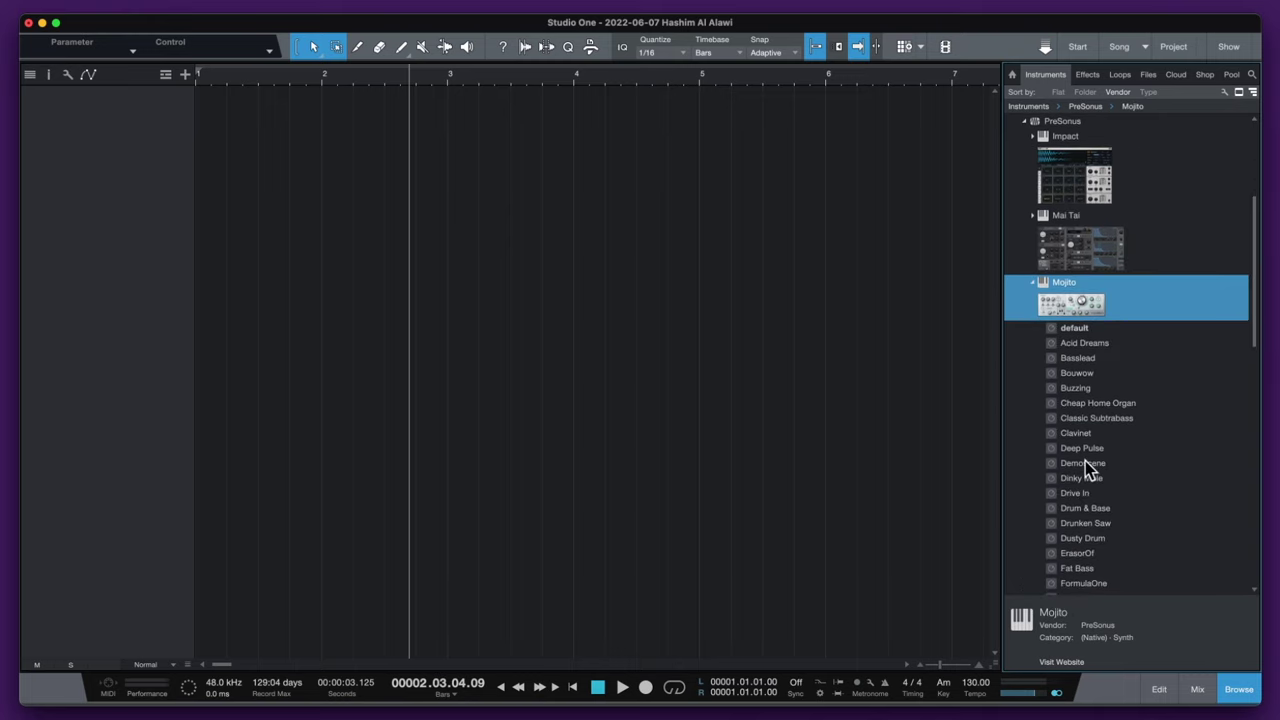
scroll(1085, 463, "up", 5)
left_click(1032, 412)
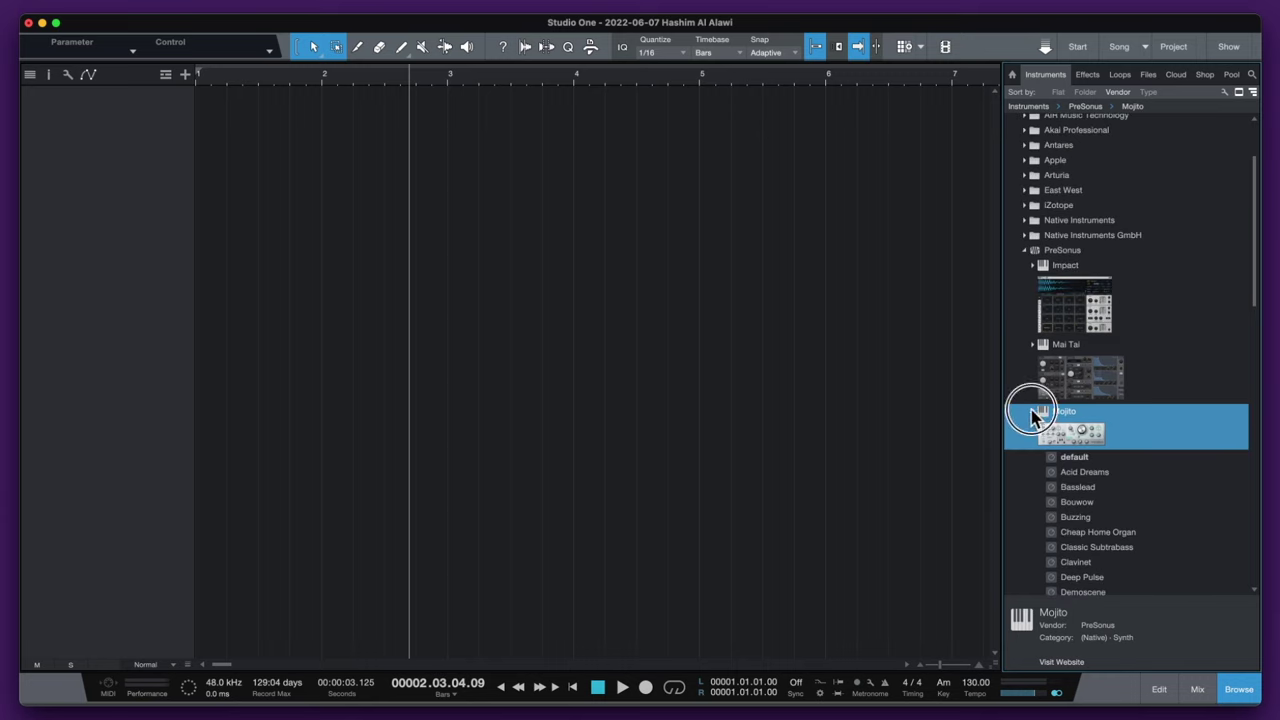
double_click(1088, 505)
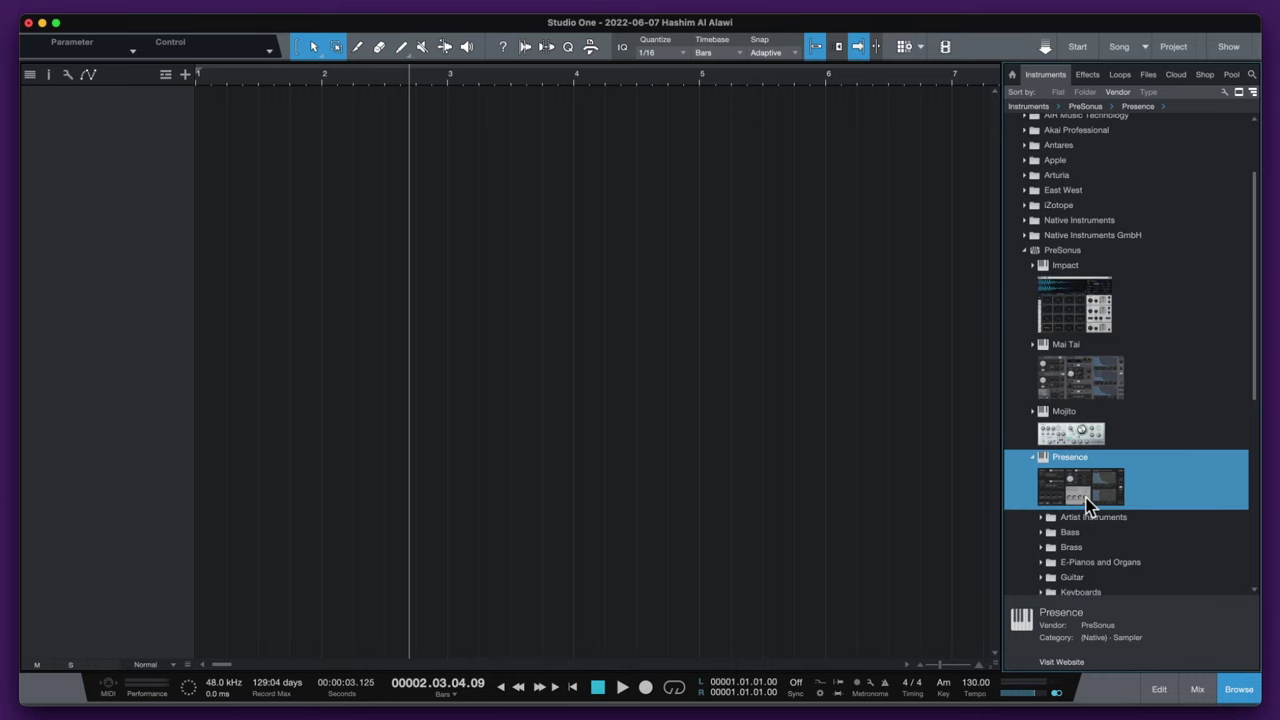
left_click(1033, 456)
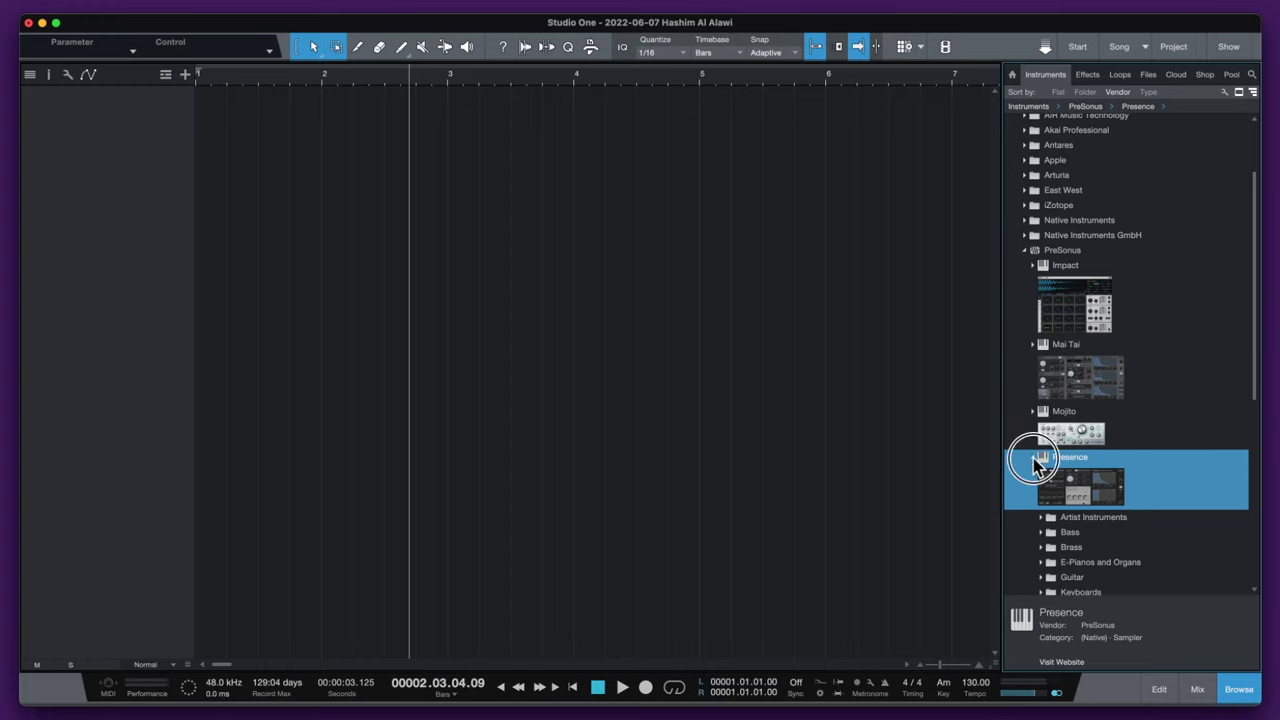
double_click(1093, 566)
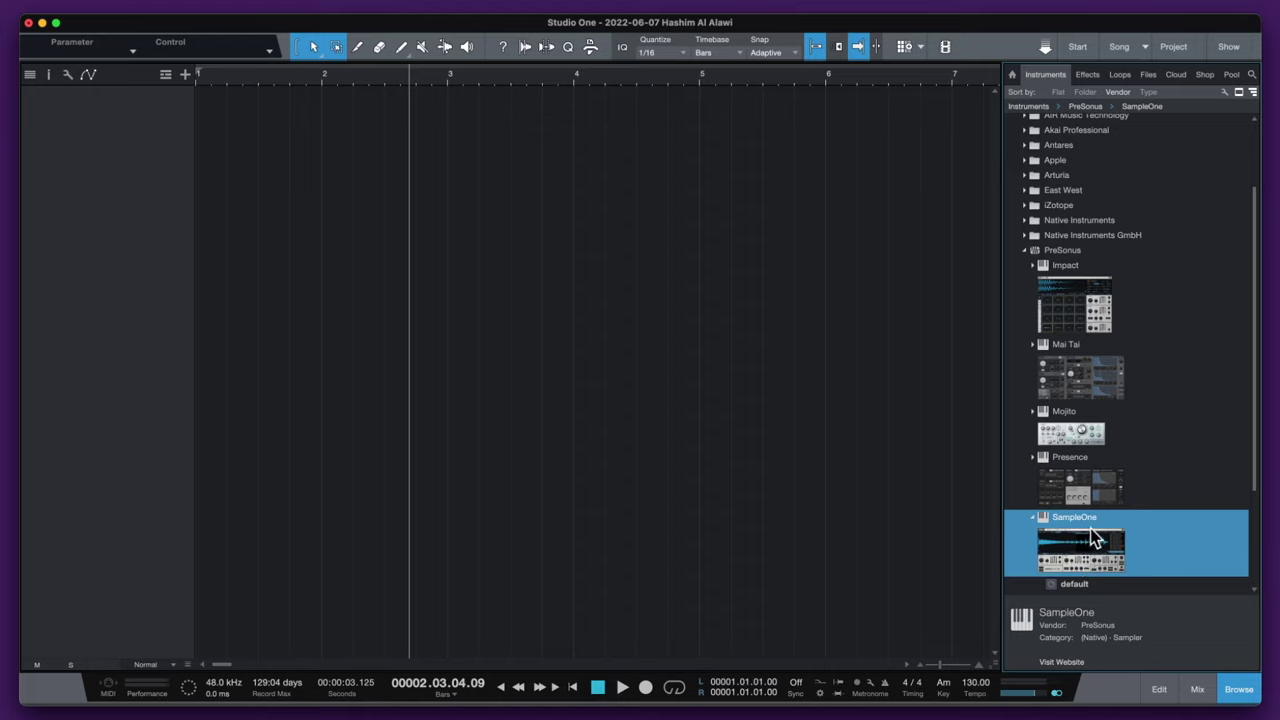
scroll(1090, 550, "down", 2)
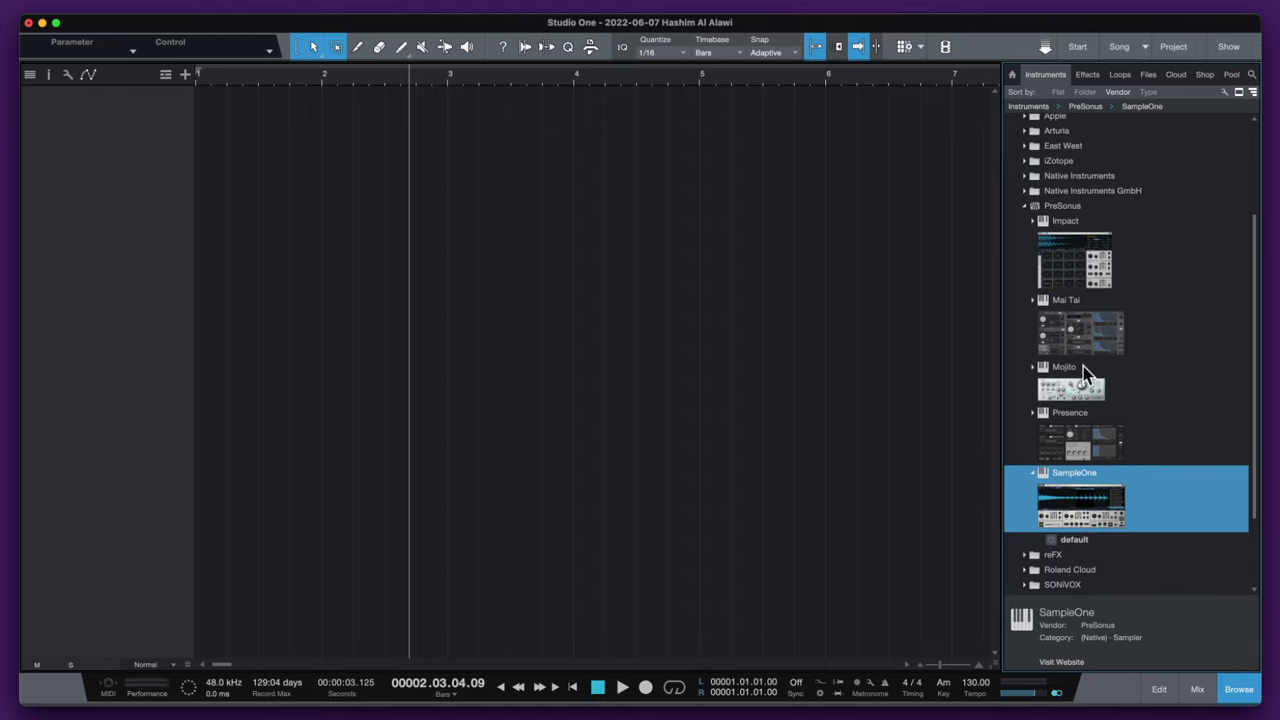
scroll(1083, 366, "up", 2)
- Add the Impact drum instrument to the empty arrangement as a new track and toggle its instrument window, leaving it open
double_click(1104, 316)
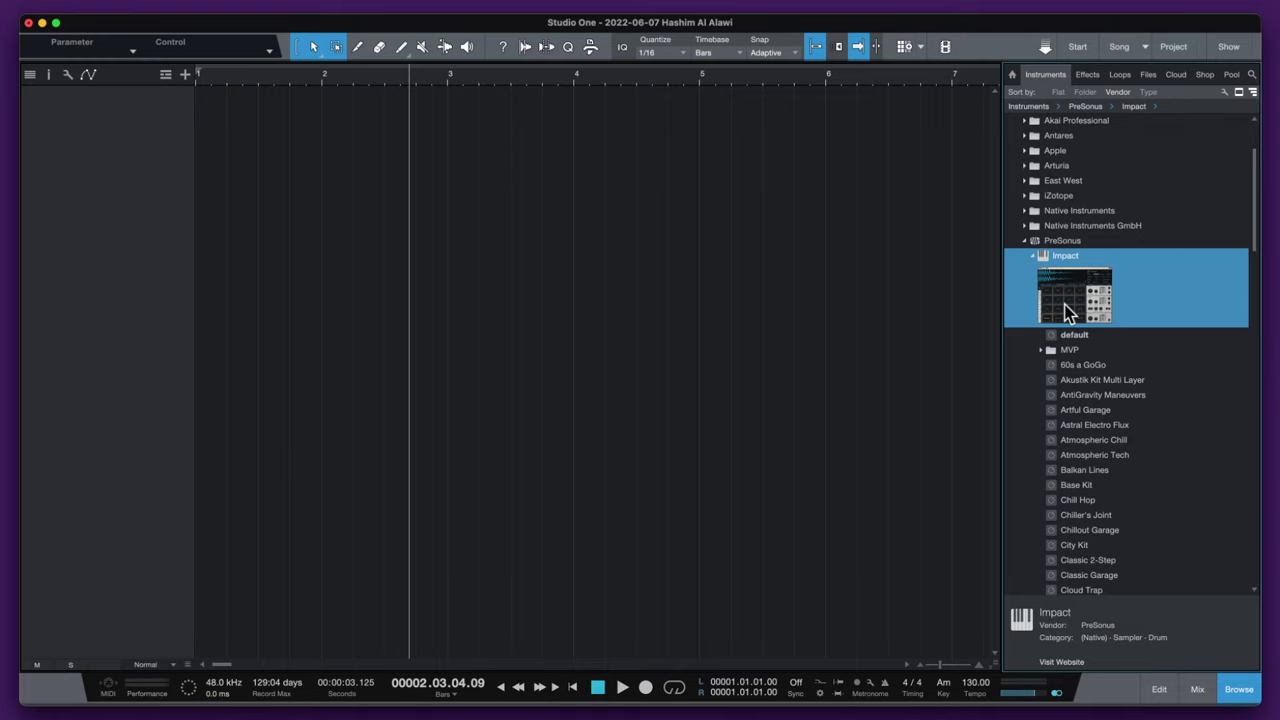
left_click_drag(1075, 295, 330, 100)
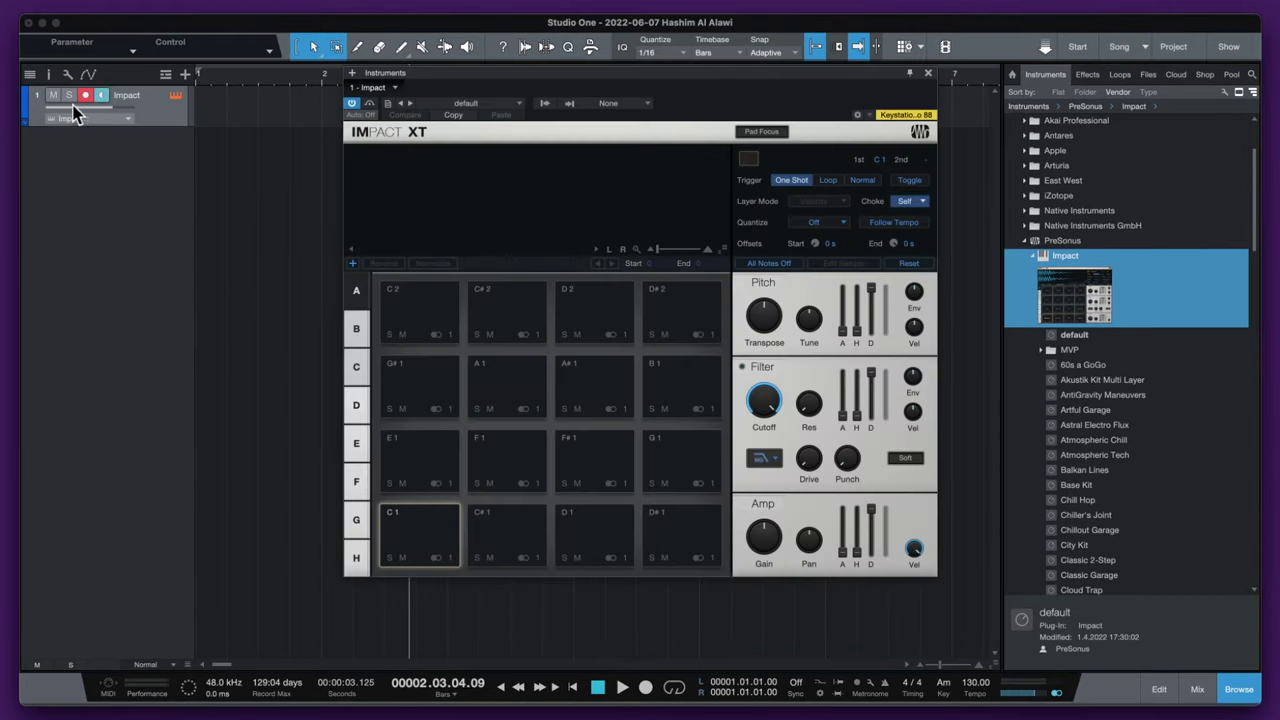
left_click(176, 96)
left_click(176, 96)
left_click(175, 100)
left_click(175, 98)
- Trigger several pads of the empty default kit in Impact XT to check for sound
left_click(490, 530)
left_click(490, 470)
left_click(440, 452)
left_click(434, 398)
left_click(503, 397)
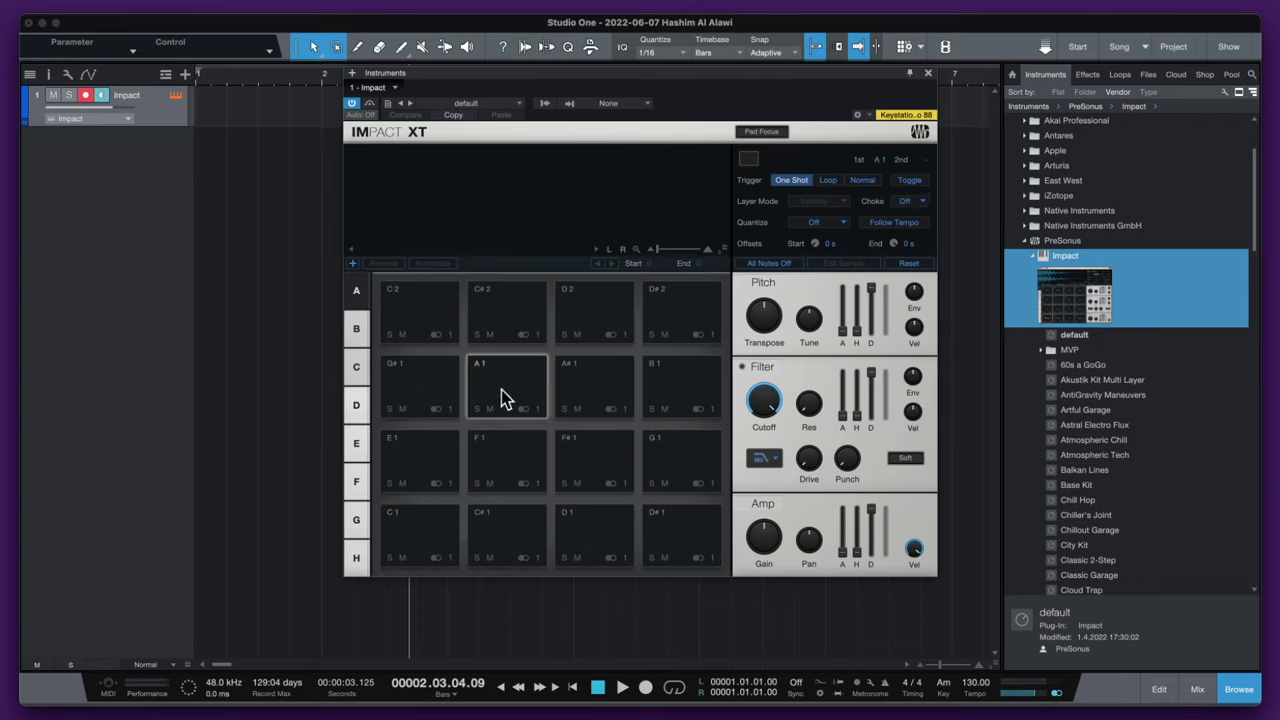
left_click(439, 520)
left_click(497, 528)
left_click(428, 528)
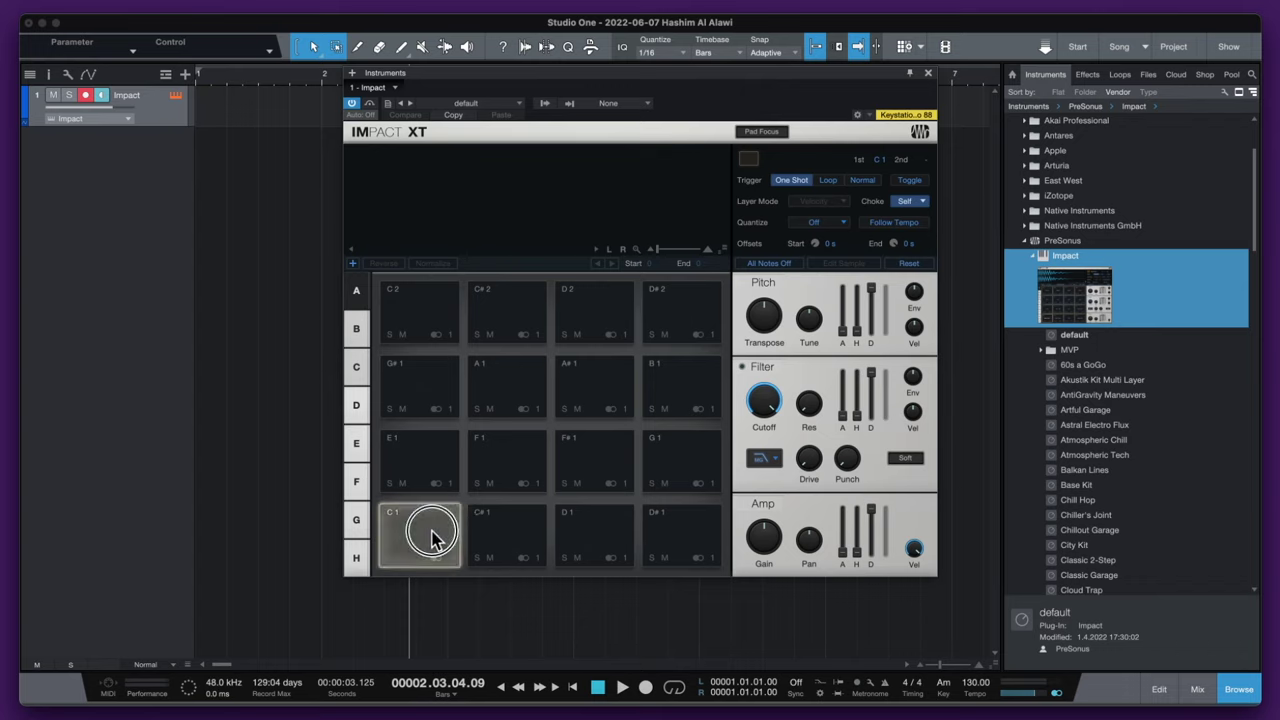
left_click(442, 468)
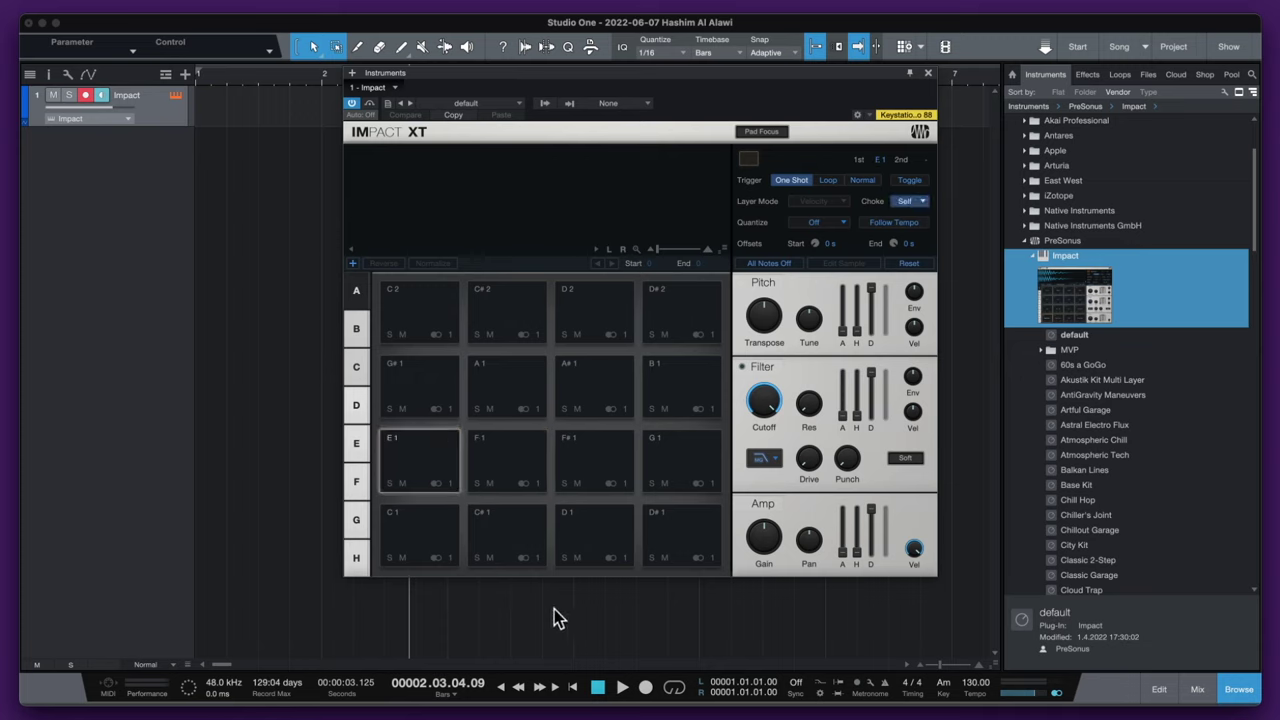
left_click(428, 552)
left_click(590, 541)
left_click(431, 532)
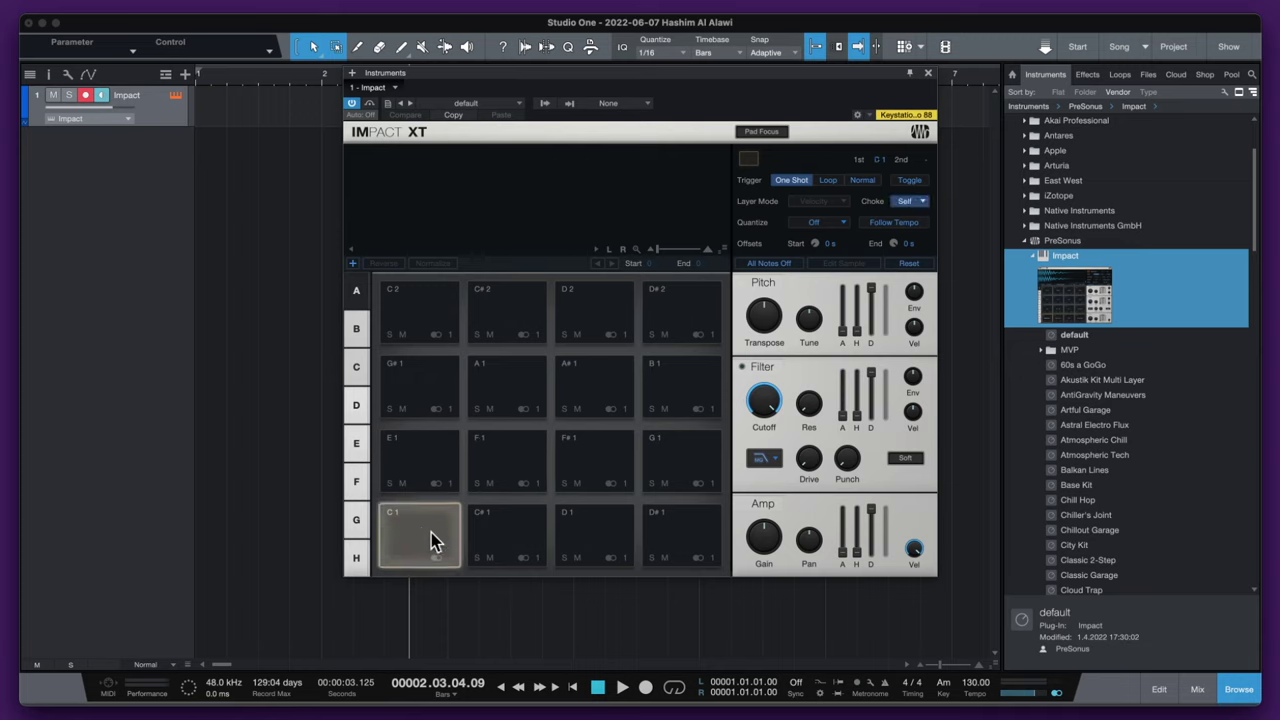
- Load the Base Kit preset in Impact XT and trigger the Kick Low pad
left_click(519, 105)
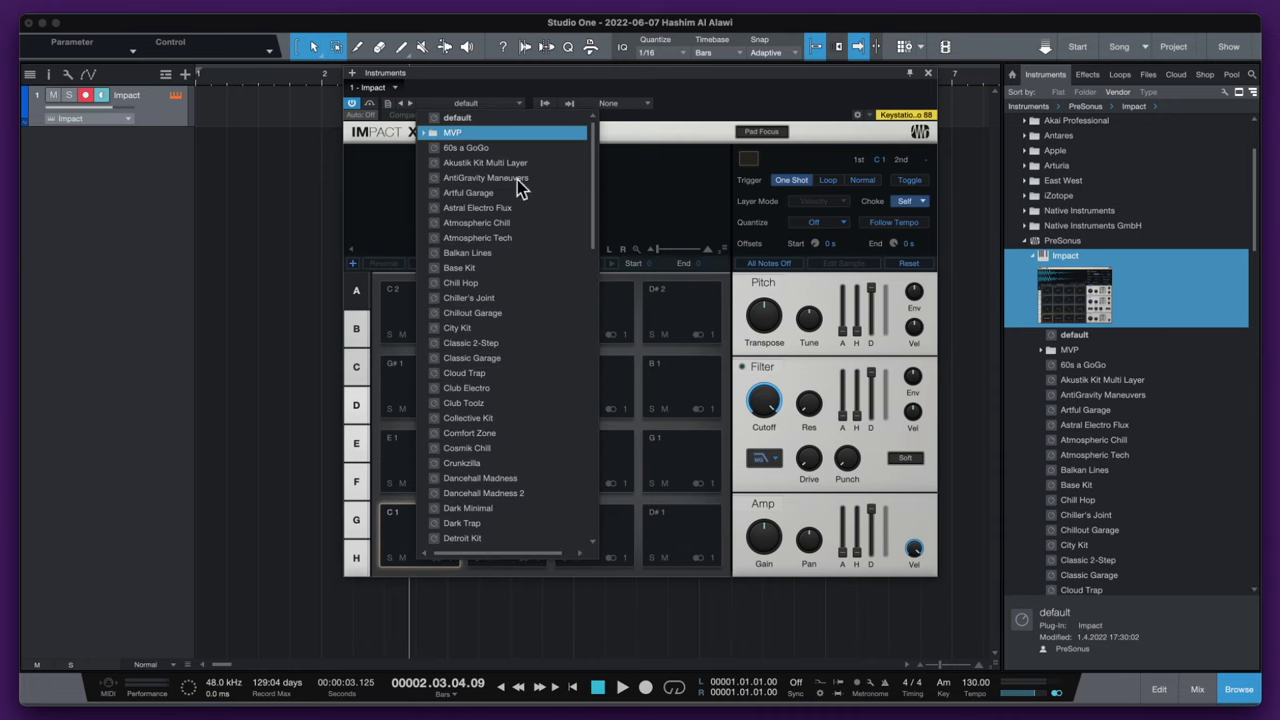
left_click(480, 270)
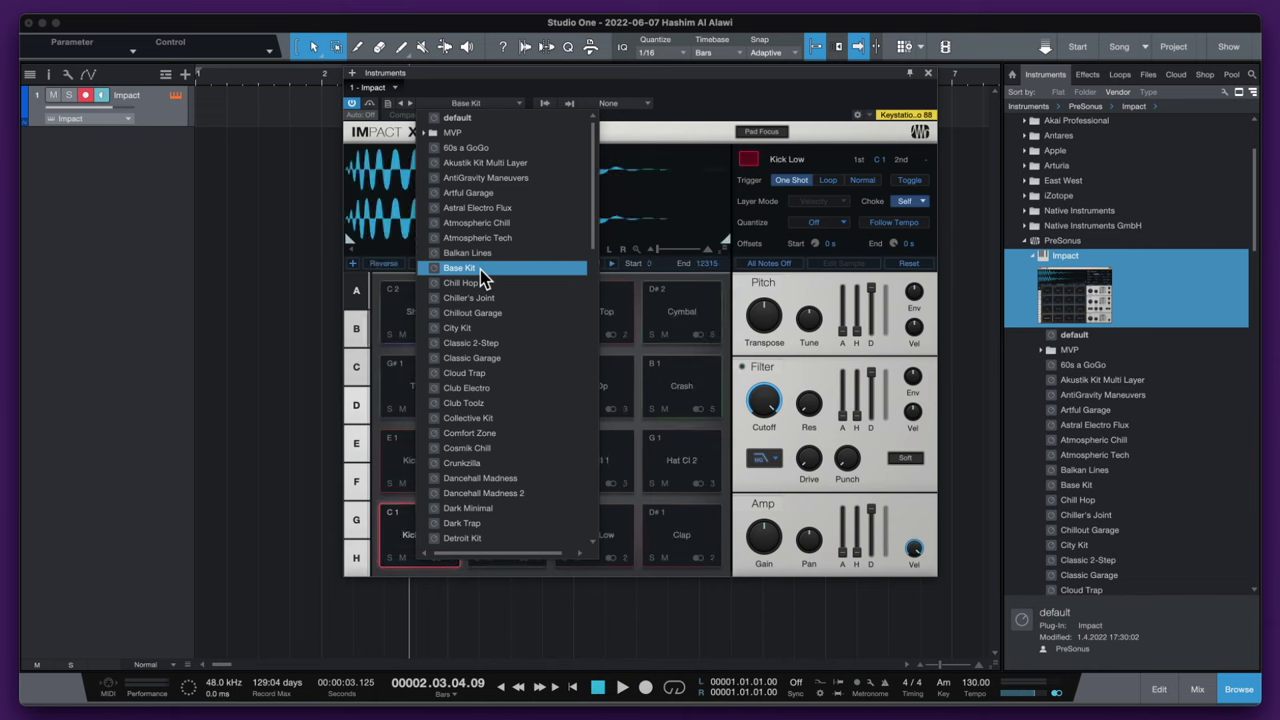
left_click(415, 545)
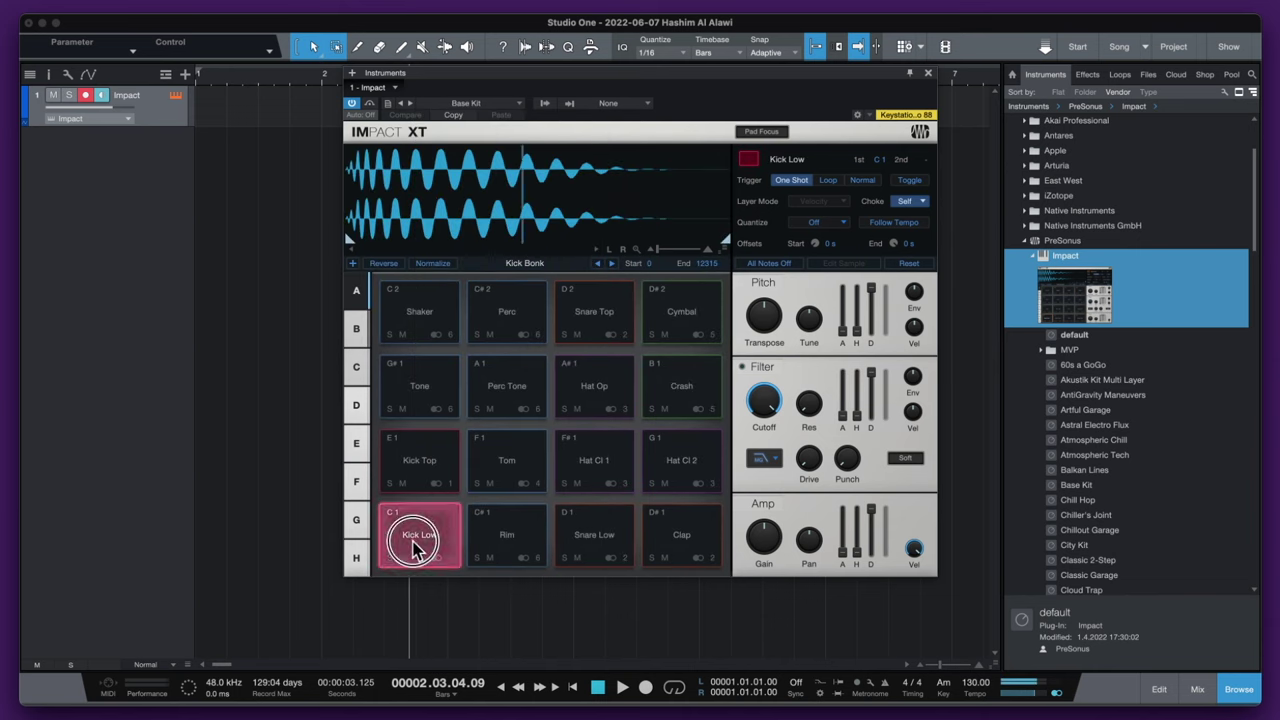
- Audition the Base Kit's Rim, Snare Low, Clap, closed hat, Tom, Kick Top and Kick Low pads
left_click(527, 535)
left_click(603, 535)
left_click(686, 529)
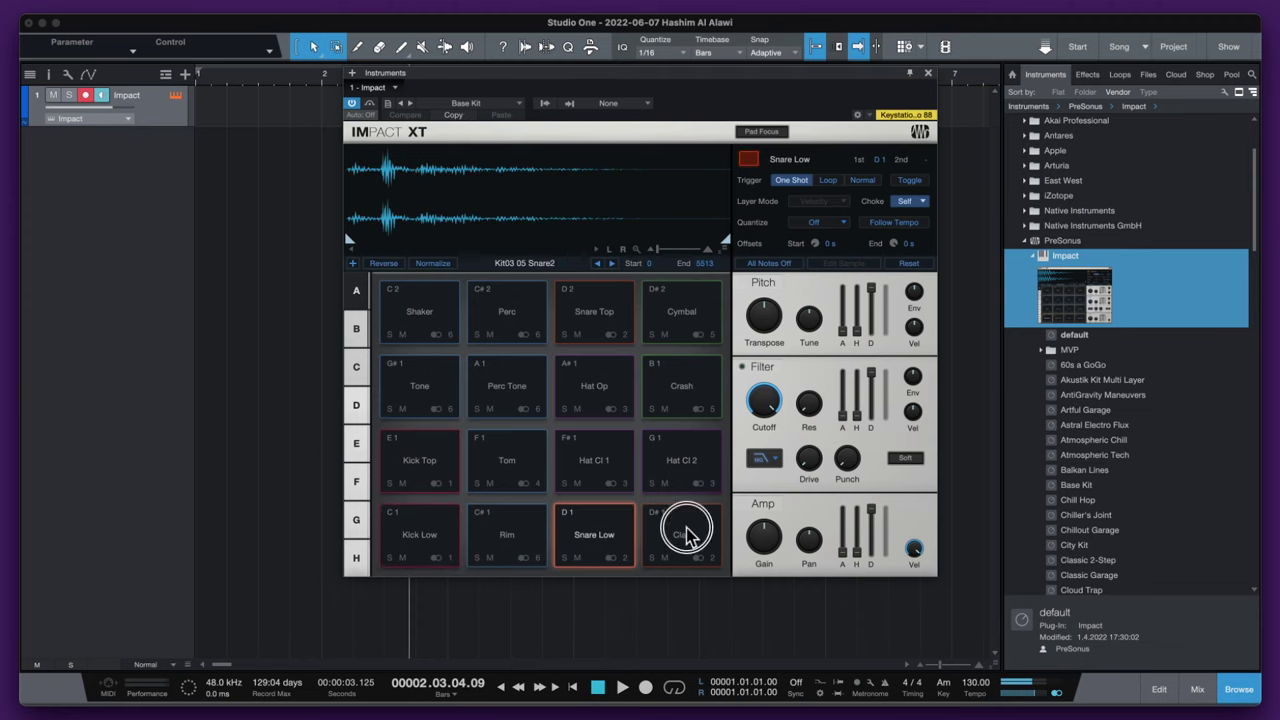
left_click(681, 455)
left_click(564, 460)
left_click(500, 462)
left_click(443, 464)
left_click(434, 548)
left_click(503, 543)
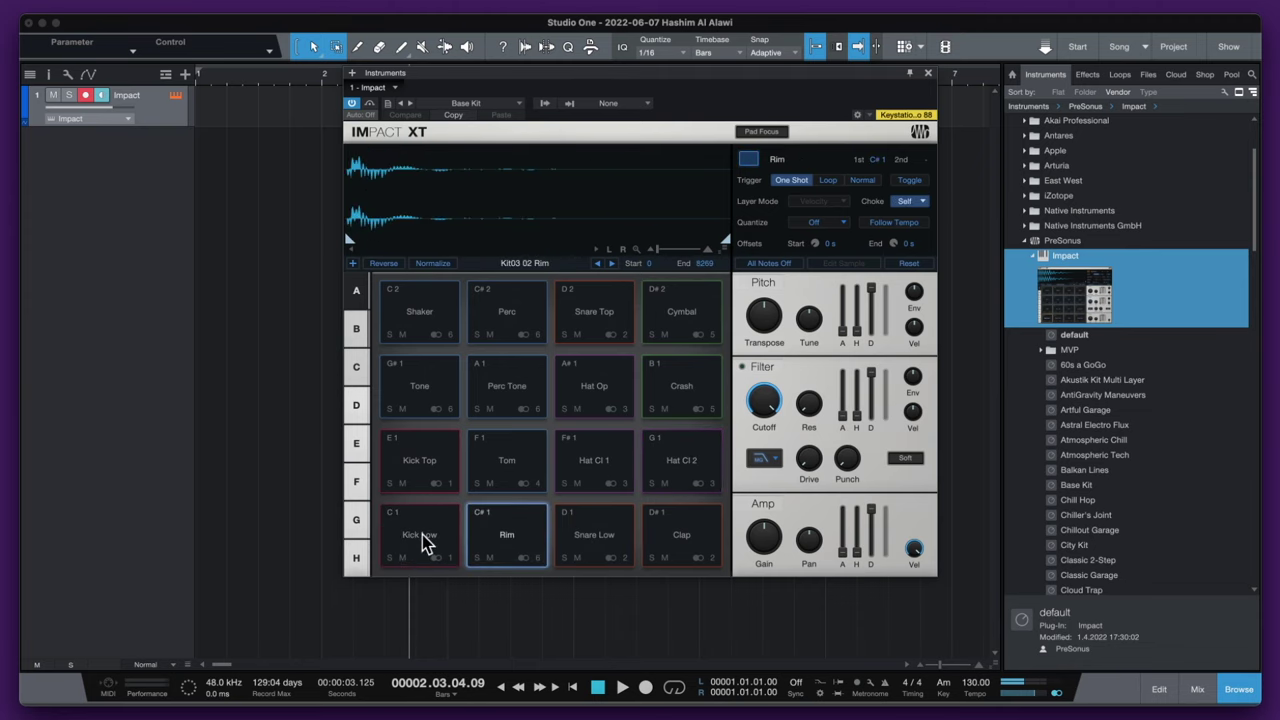
left_click(423, 543)
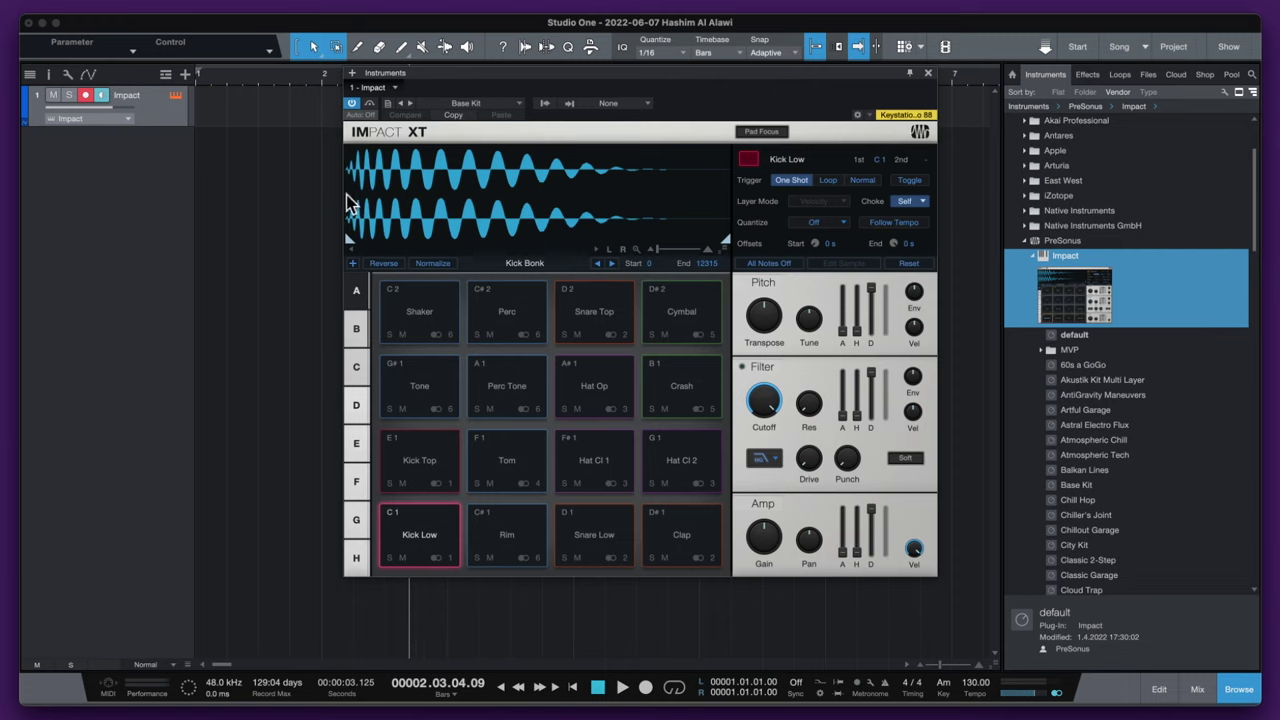
- Close the Impact XT window and show the drum editor for the Impact track
key("super+w")
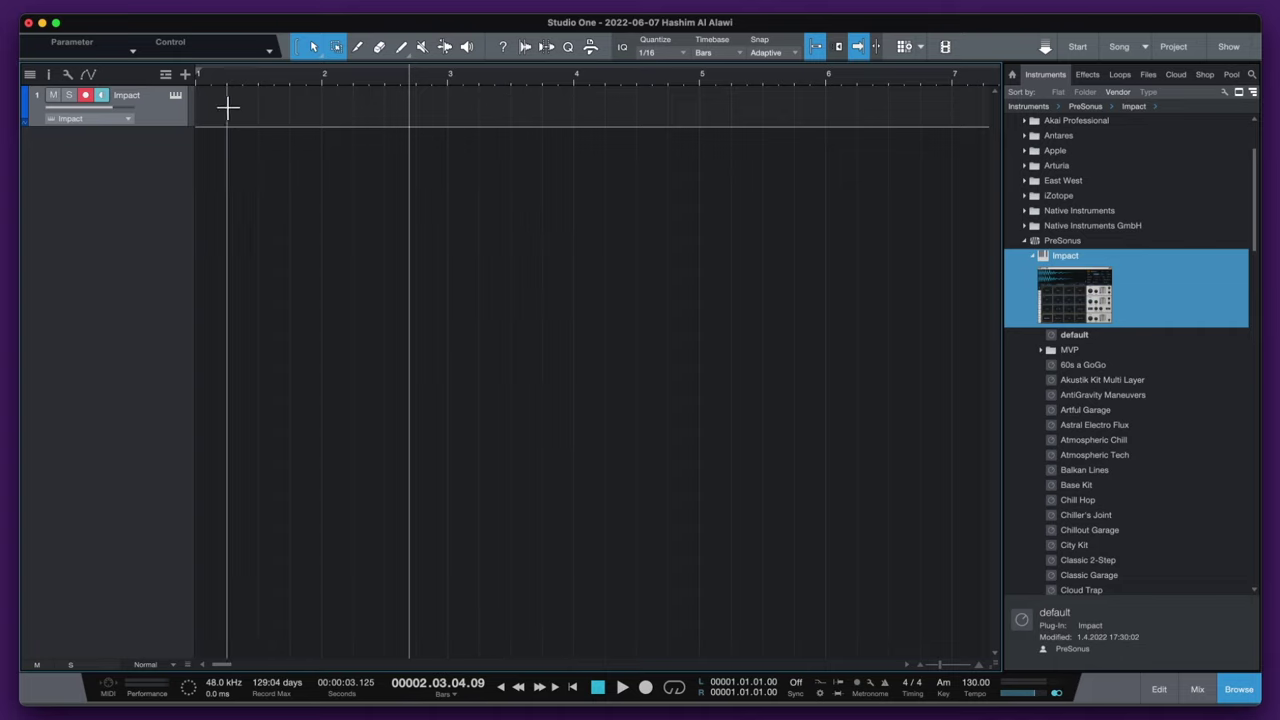
left_click(1158, 689)
scroll(322, 517, "up", 5)
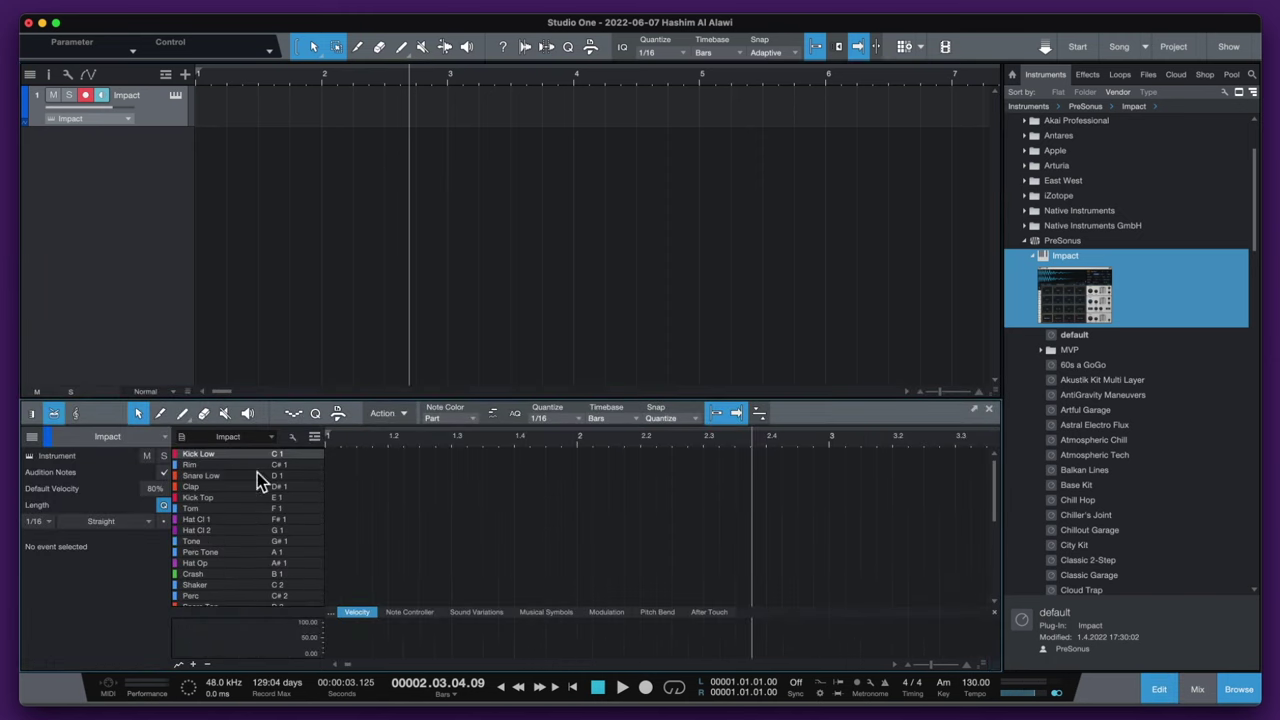
left_click_drag(332, 458, 354, 462)
left_click(328, 456)
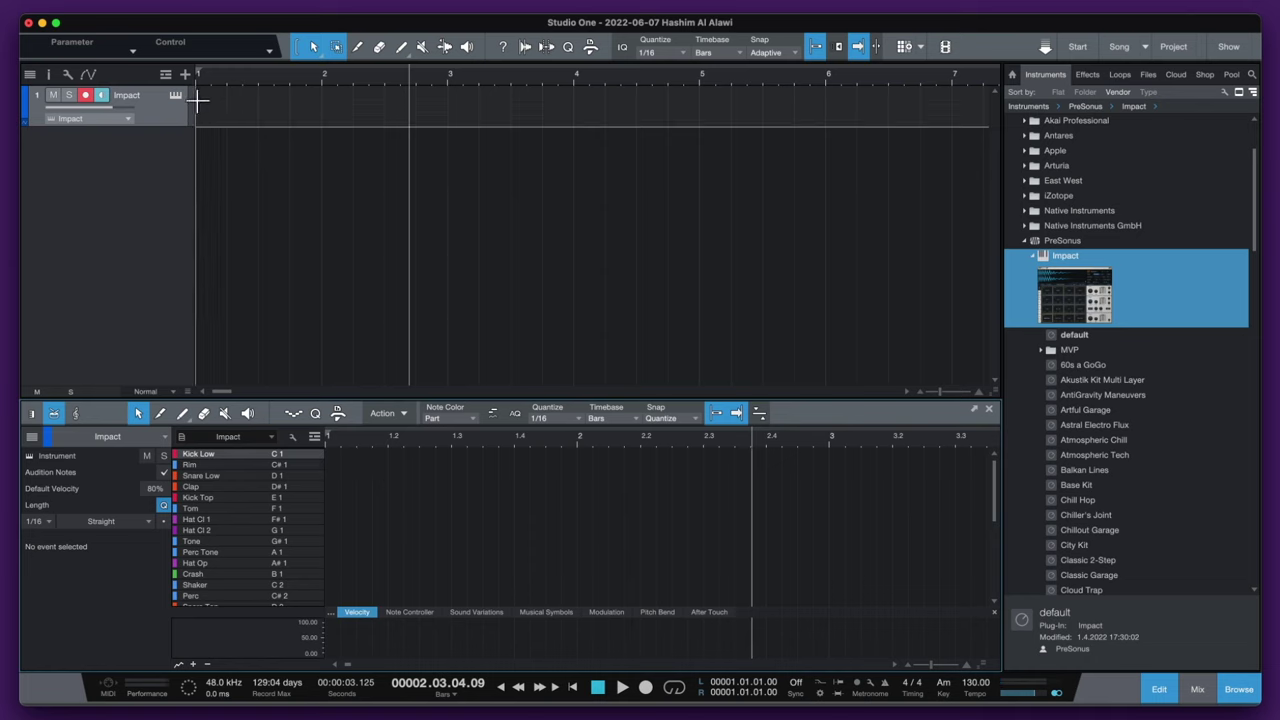
- Draw an empty instrument part on the Impact track from bar 1 to bar 4 and select it
left_click_drag(198, 100, 575, 97)
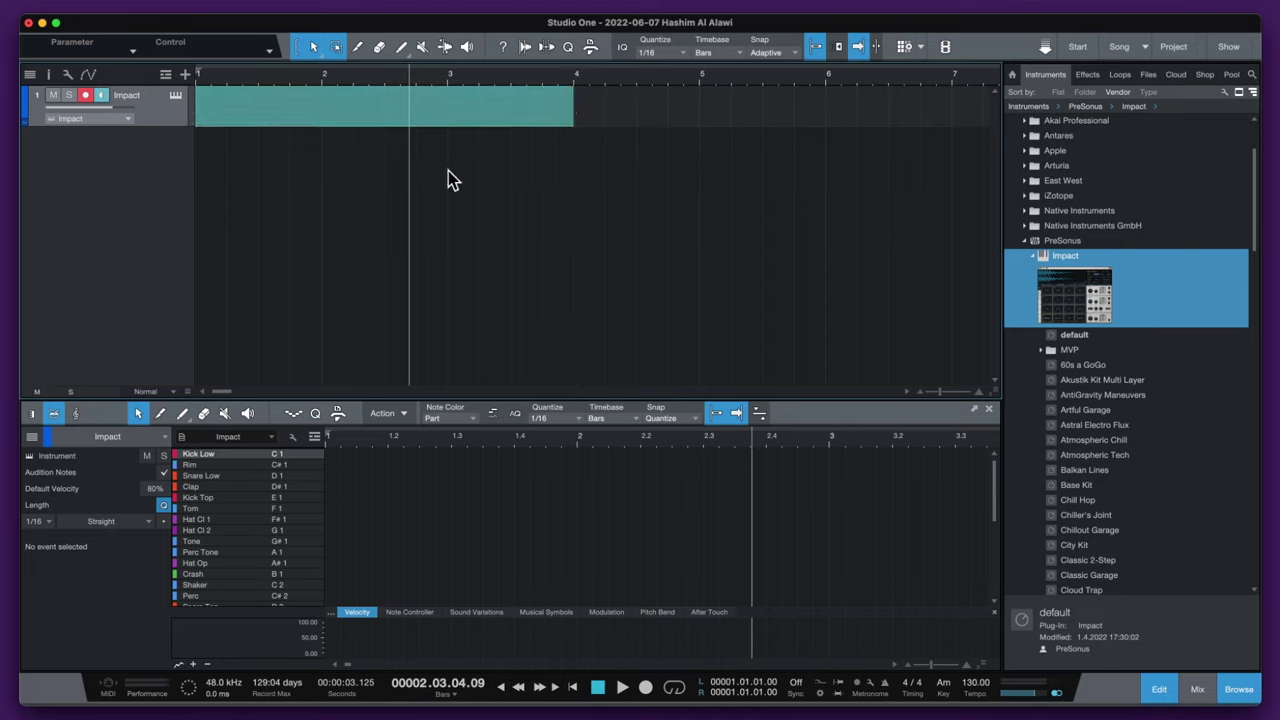
left_click(466, 111)
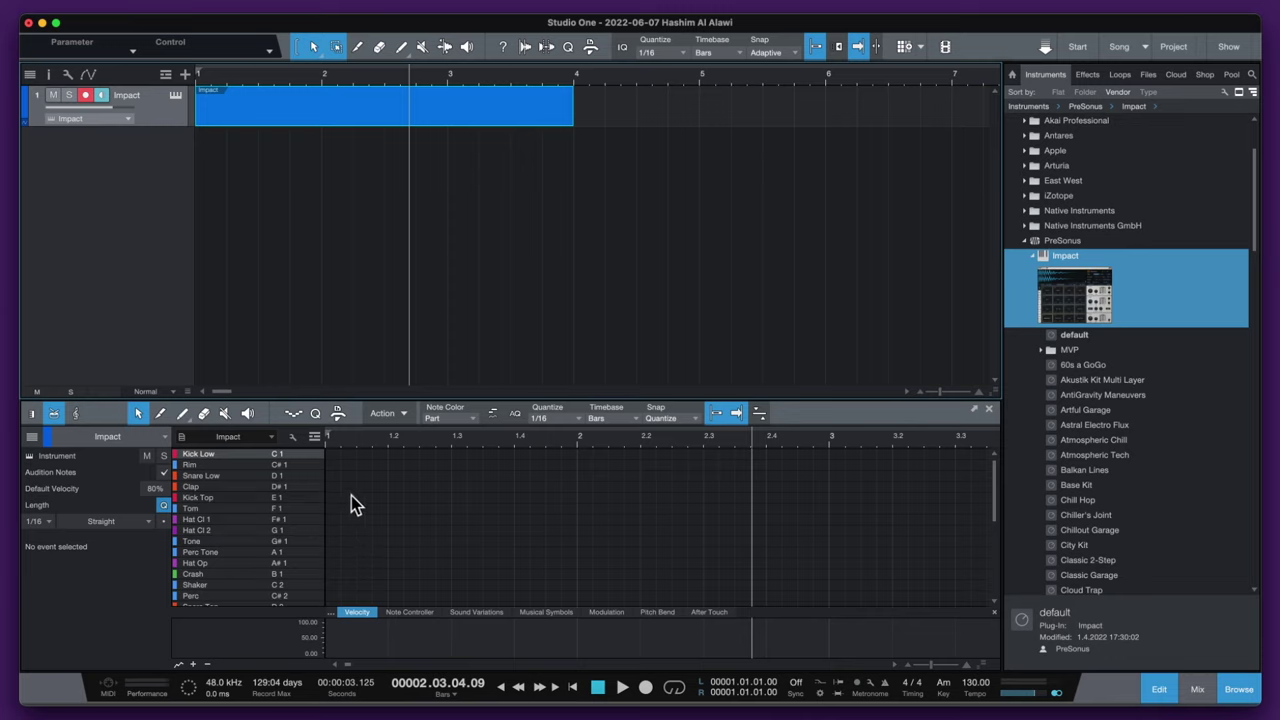
- Compare the Impact part in the piano and drum editors, and view the Impact XT window before closing it
left_click(33, 413)
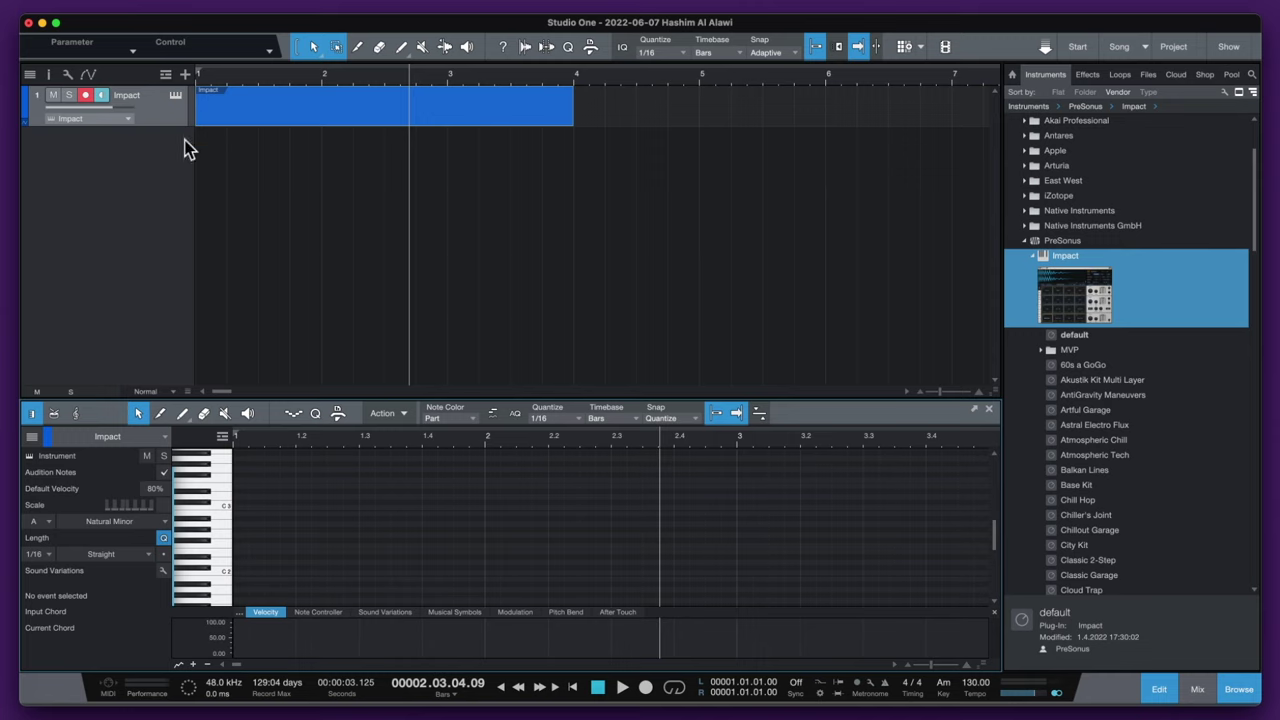
left_click(54, 414)
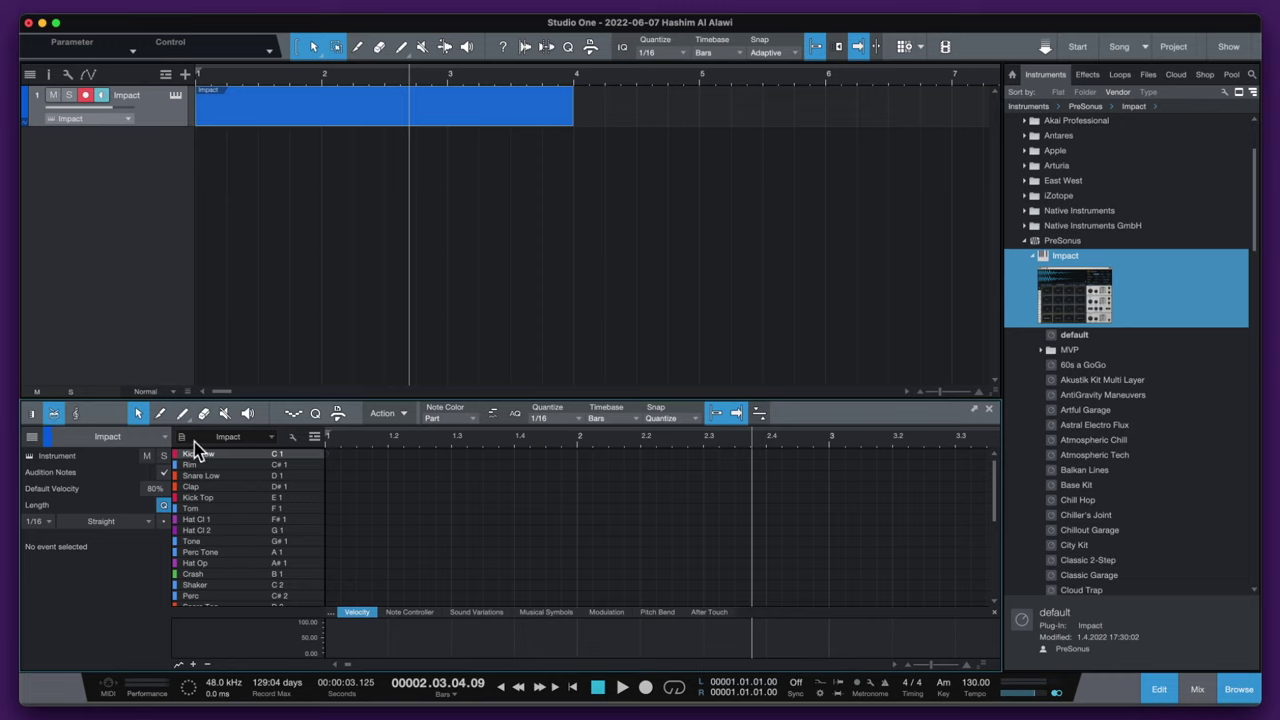
left_click(179, 98)
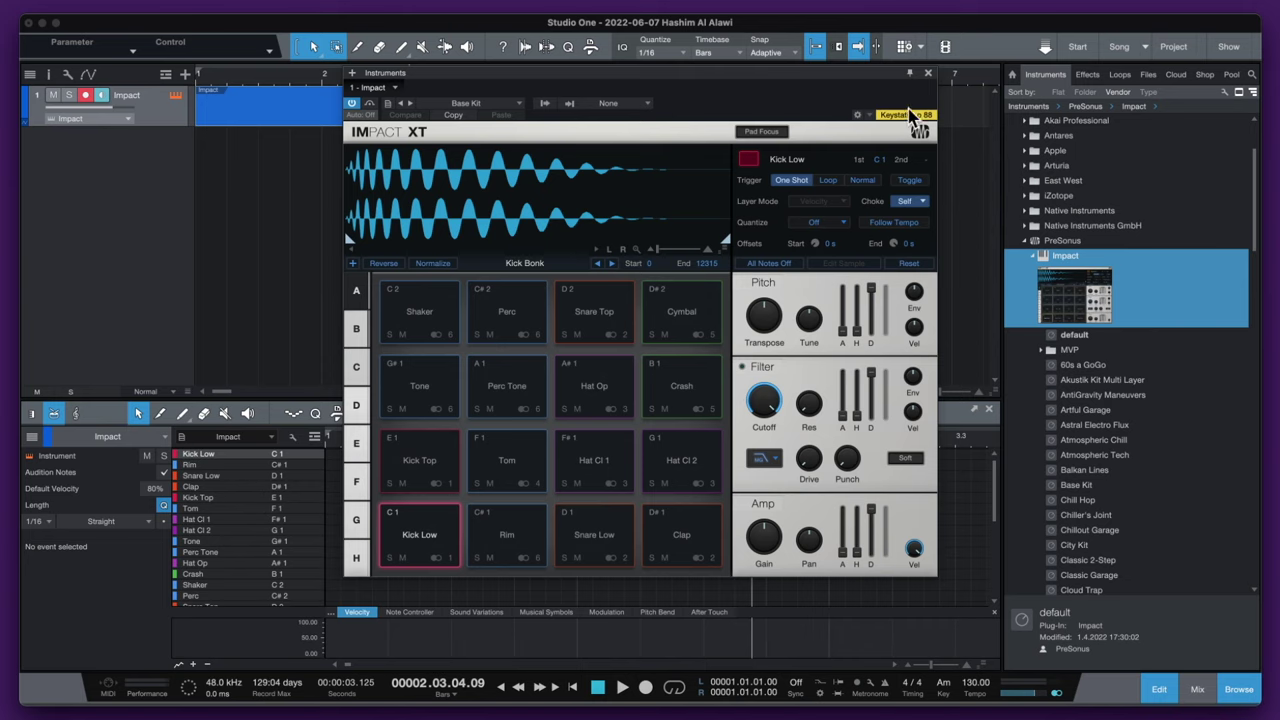
left_click(928, 73)
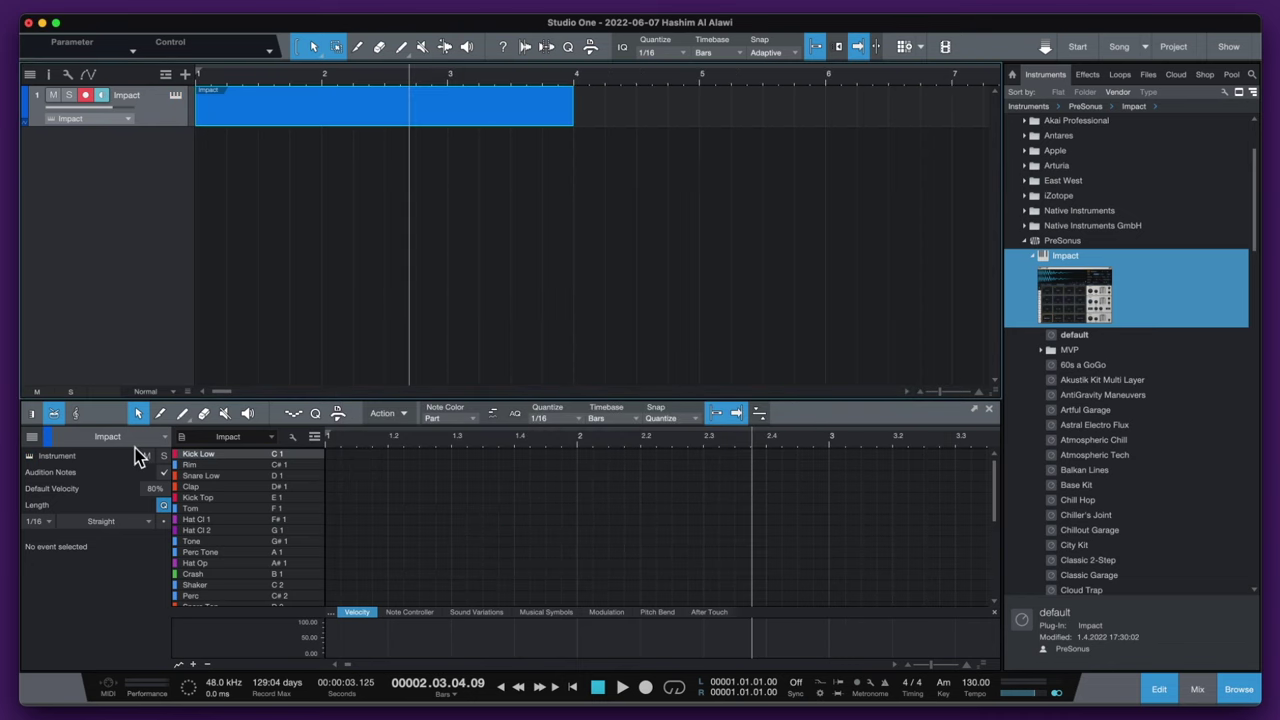
- Show the Impact part in the score editor and enter three quarter notes across bars 2 and 3
left_click(75, 414)
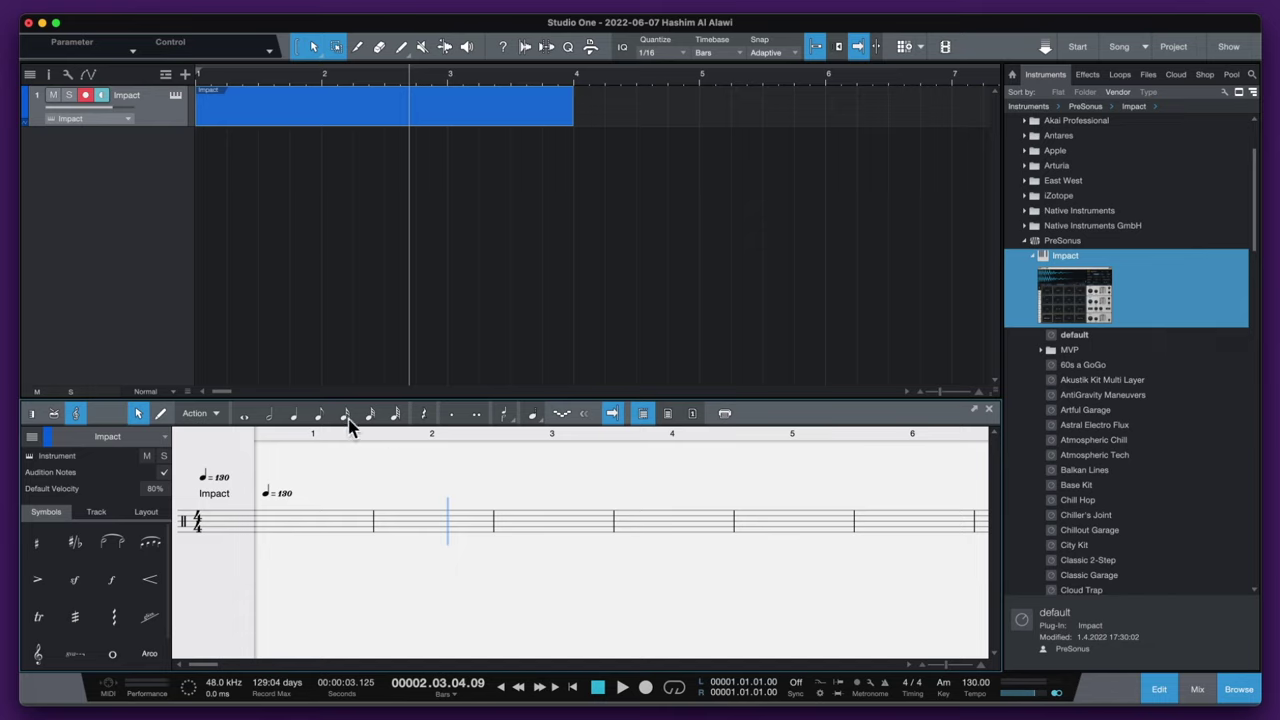
left_click(288, 415)
left_click(409, 525)
left_click(290, 414)
left_click(443, 520)
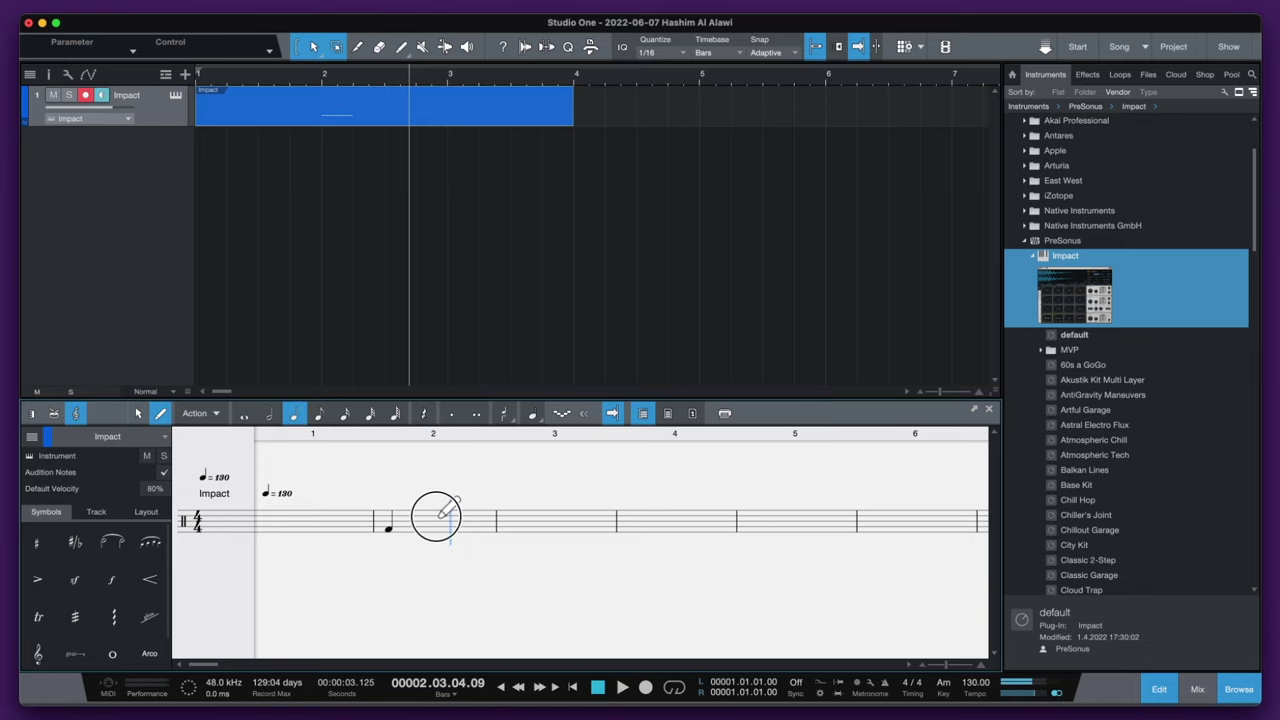
left_click(513, 529)
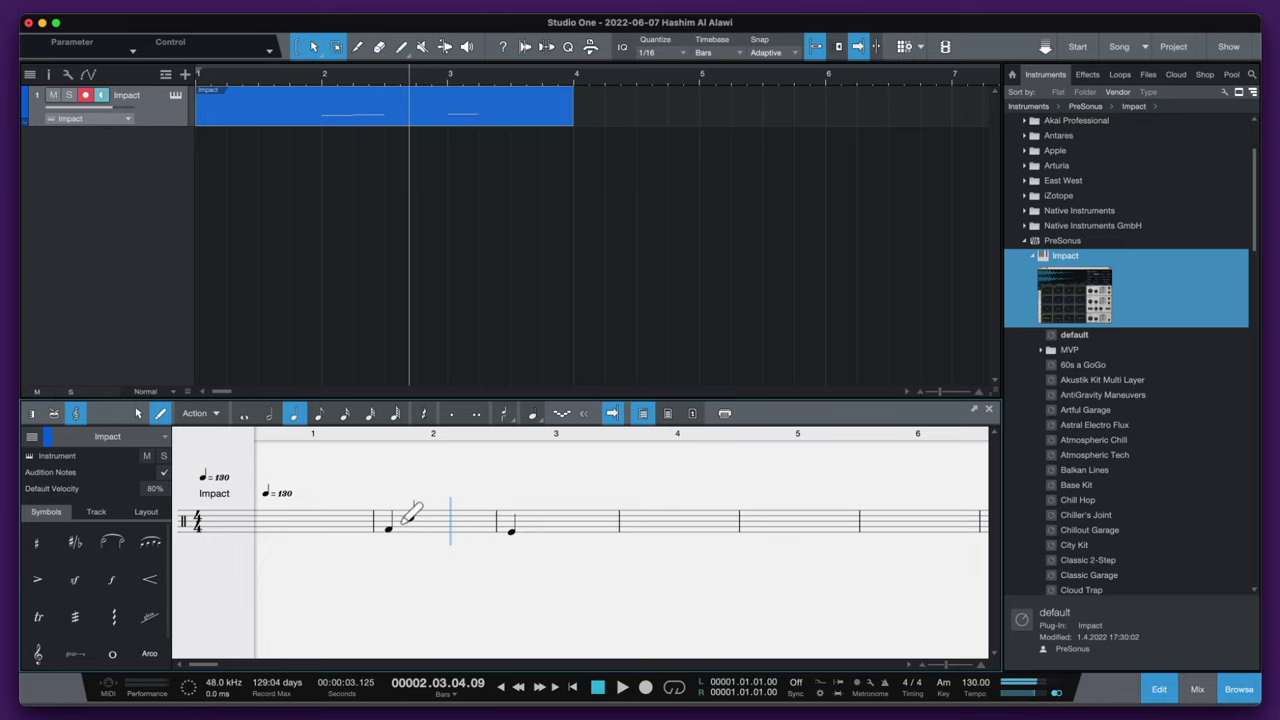
left_click(404, 520)
- Return to the drum editor with the Pitch Bend lane shown and delete all notes in bars 2 and 3
left_click(54, 413)
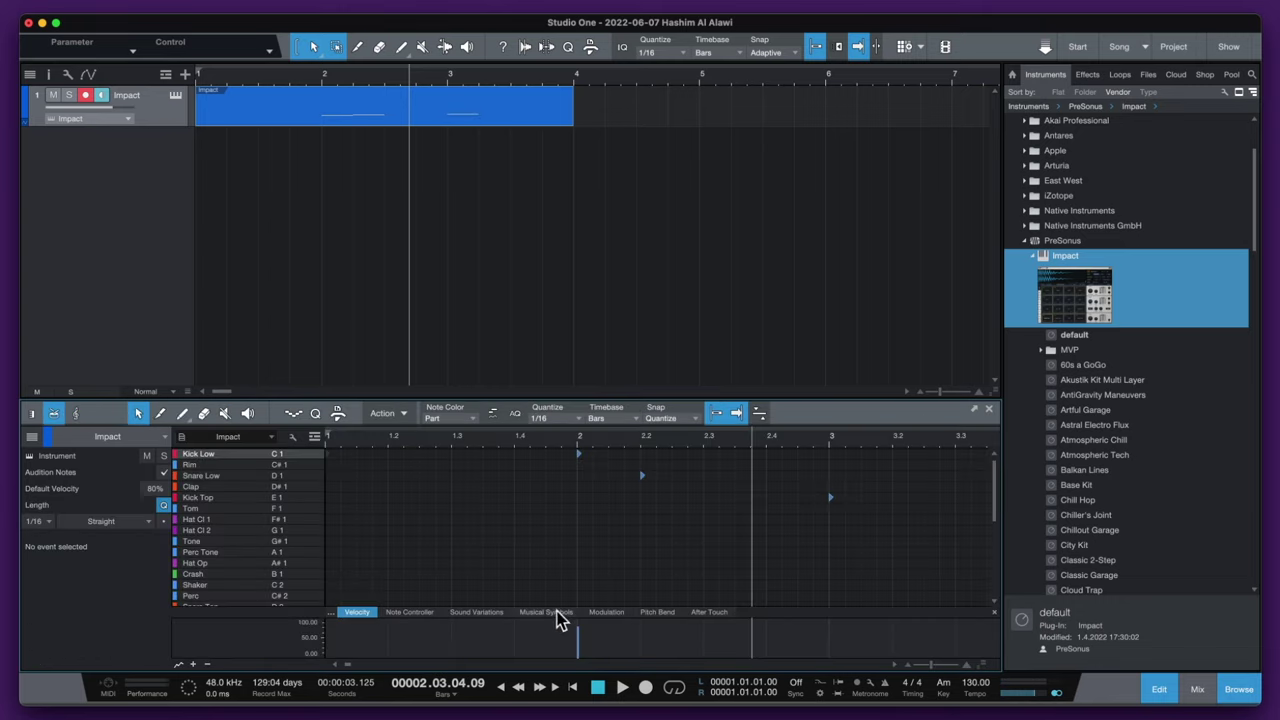
left_click(657, 611)
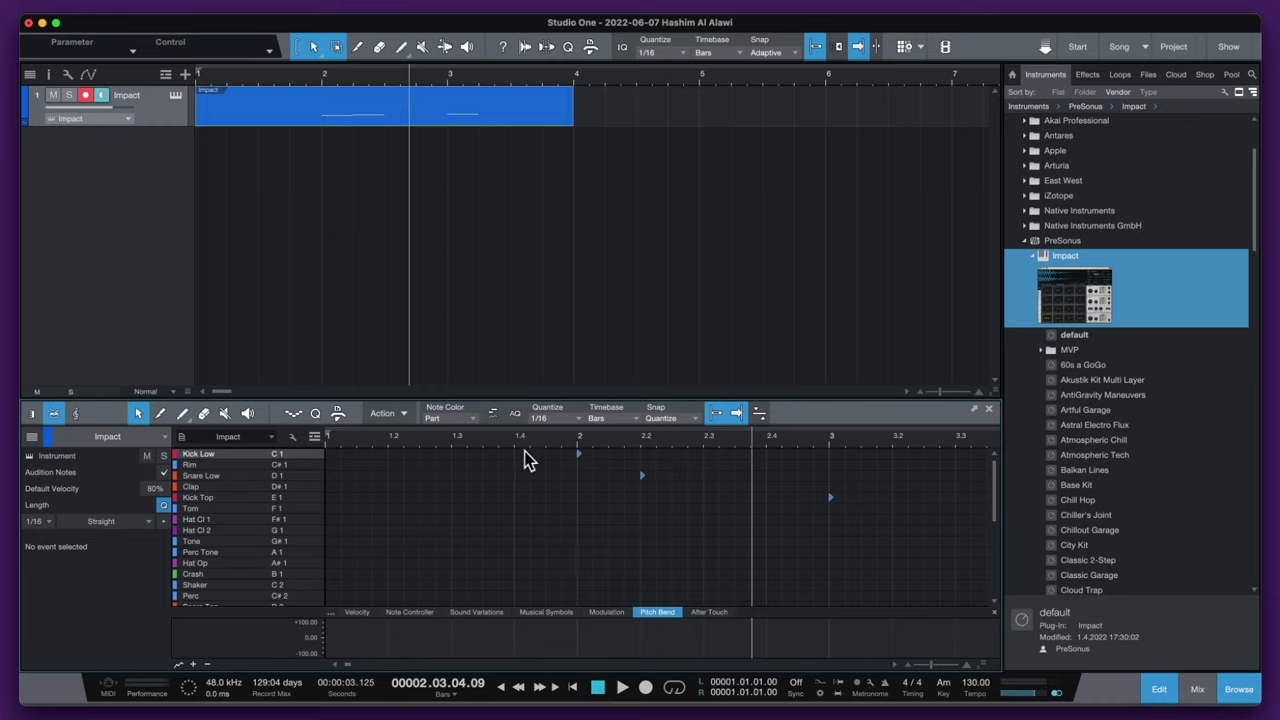
left_click_drag(874, 550, 498, 448)
key("Delete")
- Set the loop range from bar 1 to bar 4 over the Impact part and enable looping
left_click(929, 667)
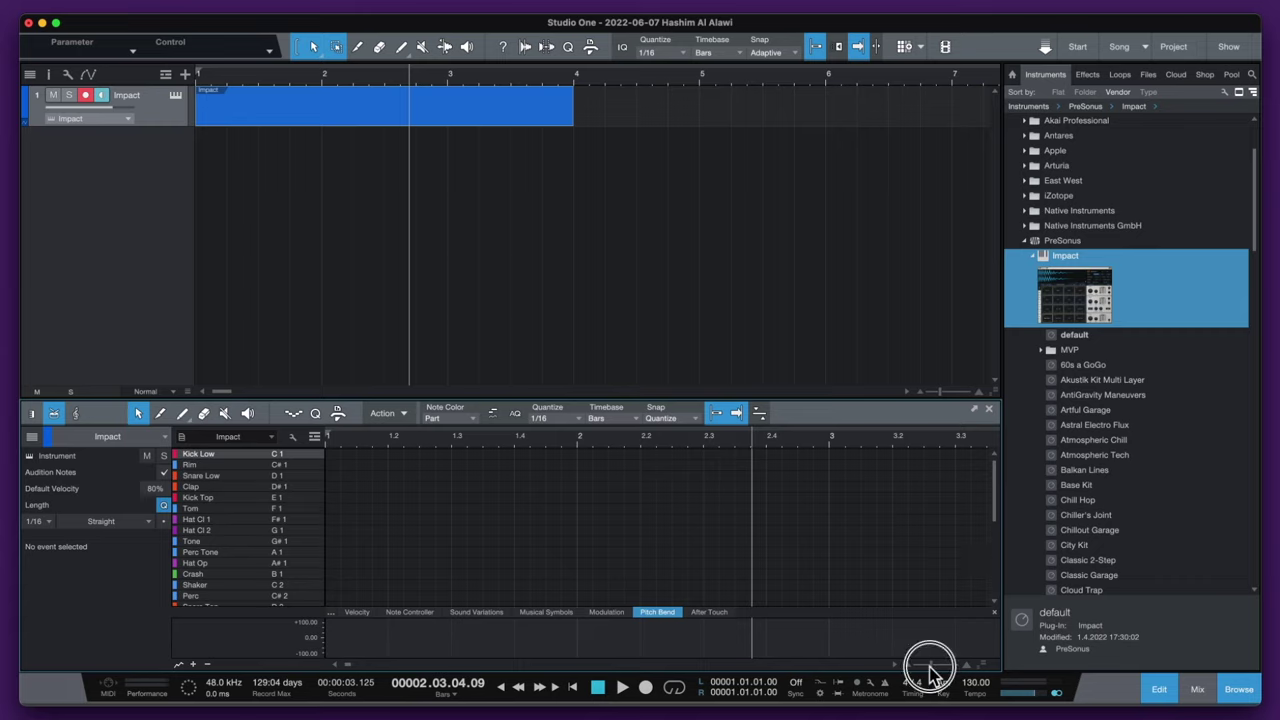
left_click_drag(929, 667, 928, 667)
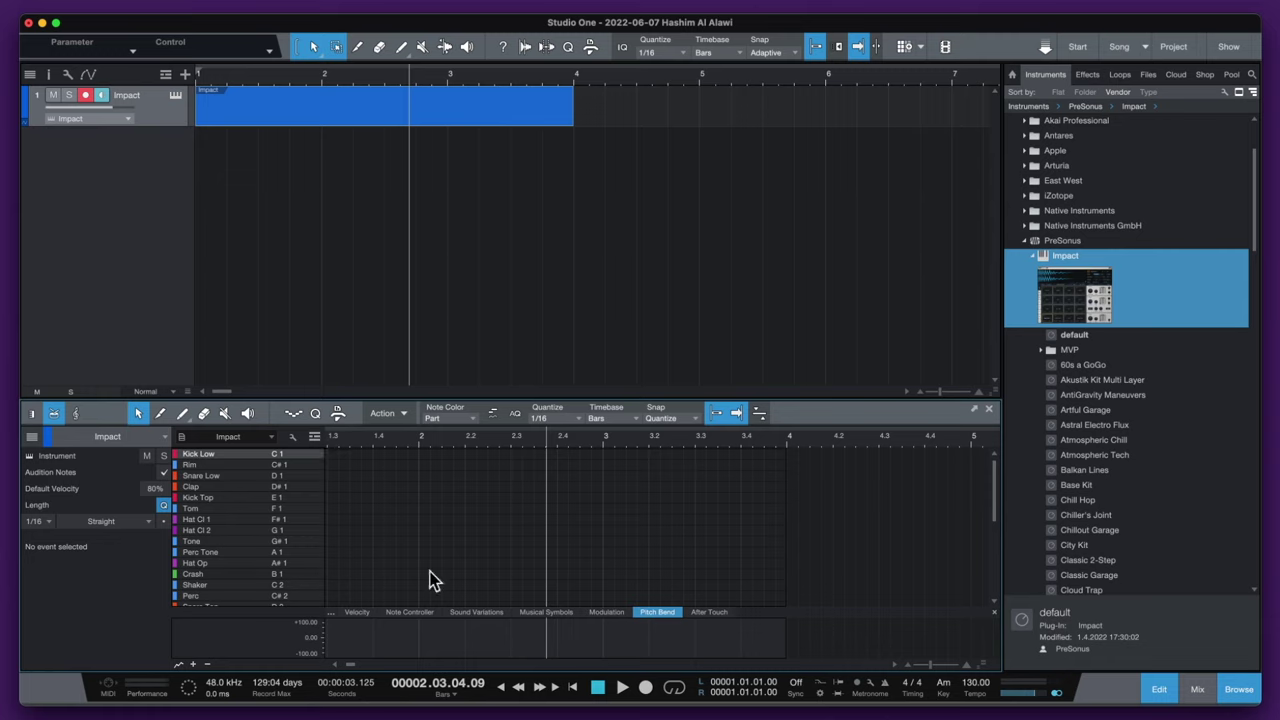
scroll(432, 580, "left", 3)
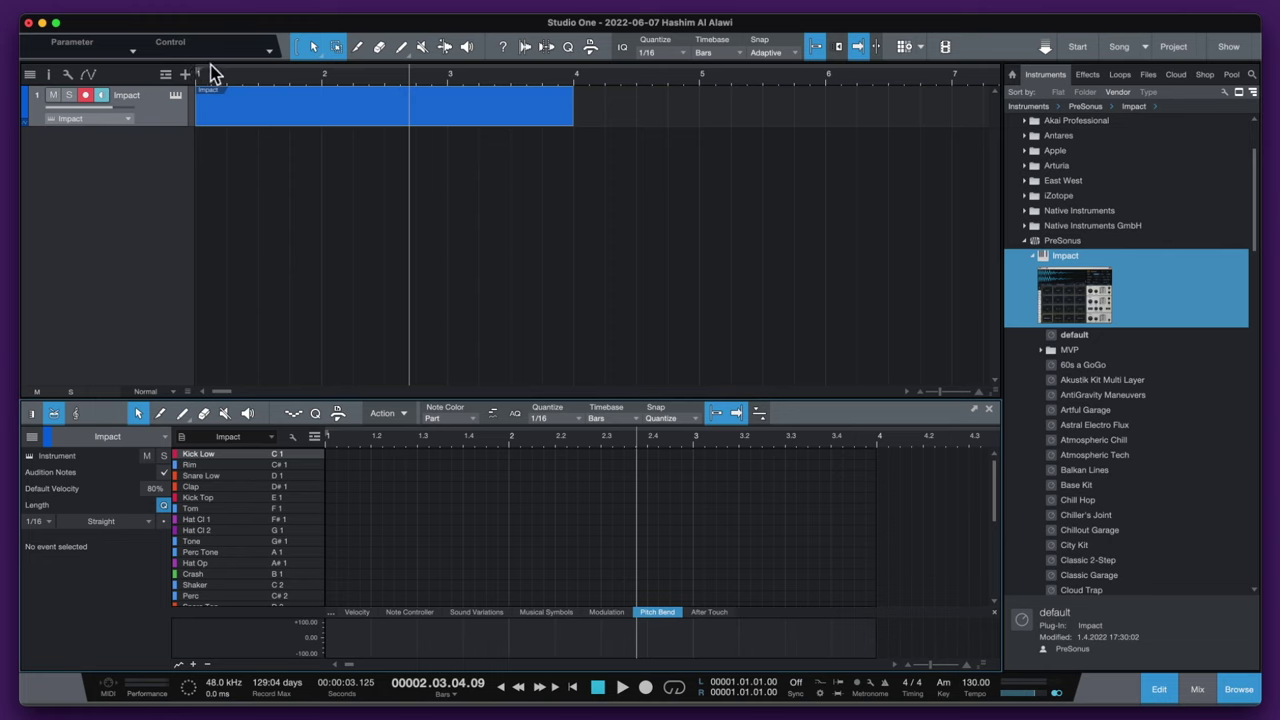
left_click_drag(228, 58, 572, 70)
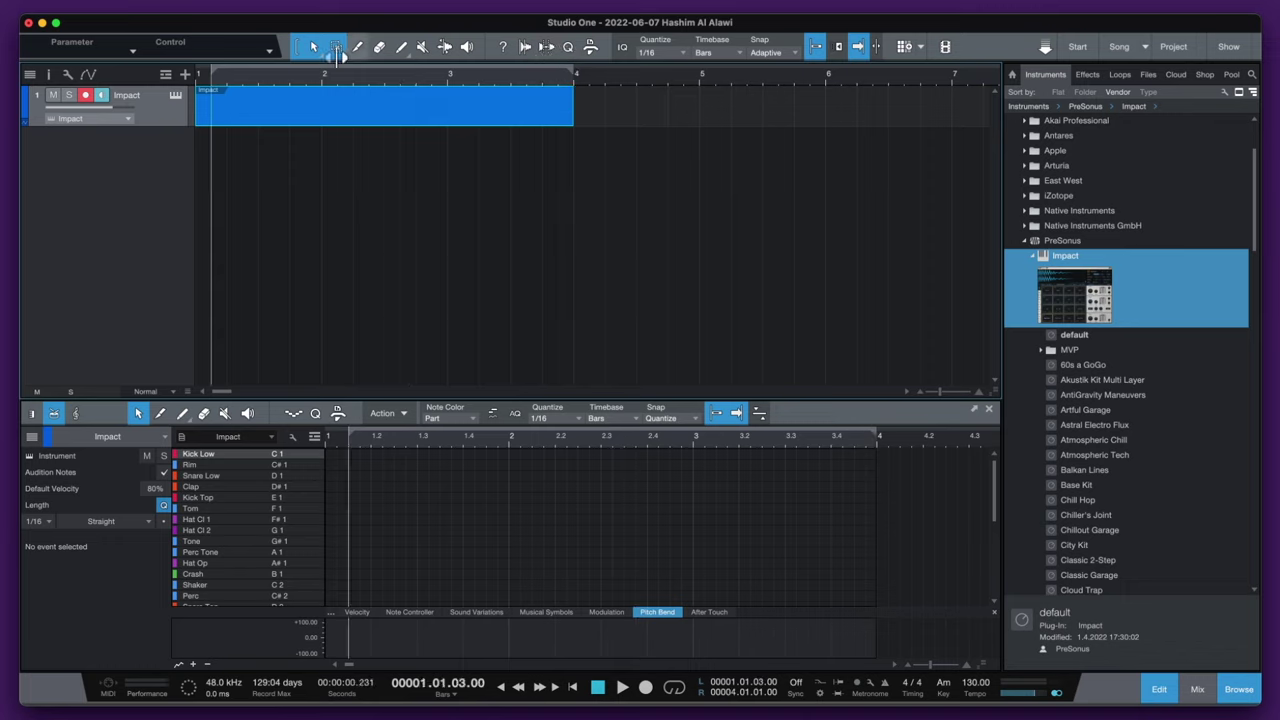
mouse_move(207, 73)
left_mouse_down()
mouse_move(183, 66)
mouse_move(185, 80)
left_mouse_up()
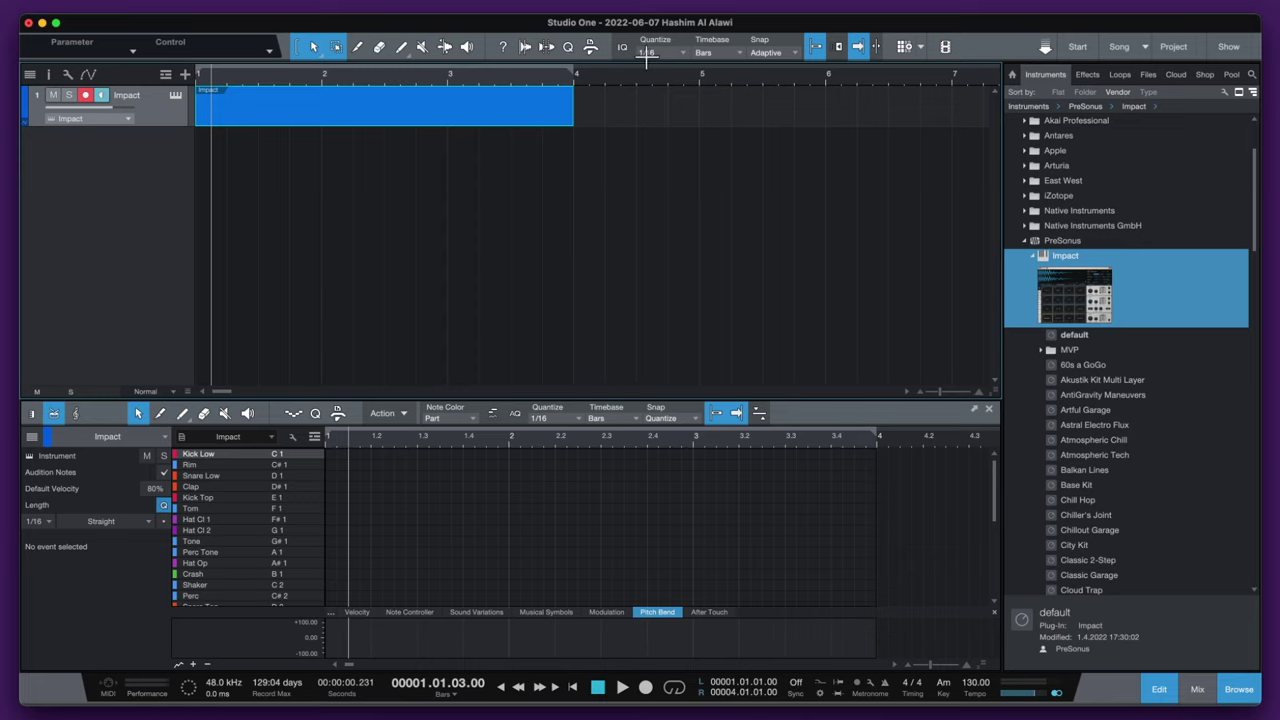
left_click(677, 692)
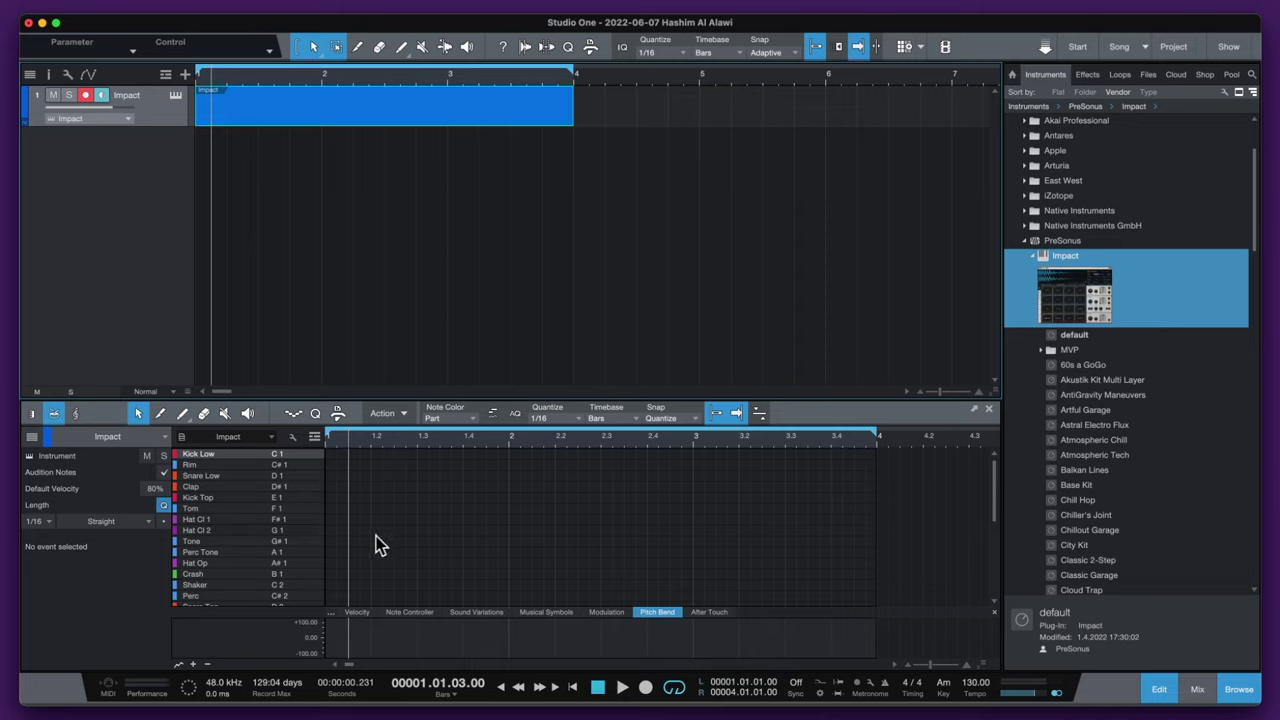
- Audition the Kick Low, Snare Low and Clap sounds from the drum editor's sound list
left_click(221, 458)
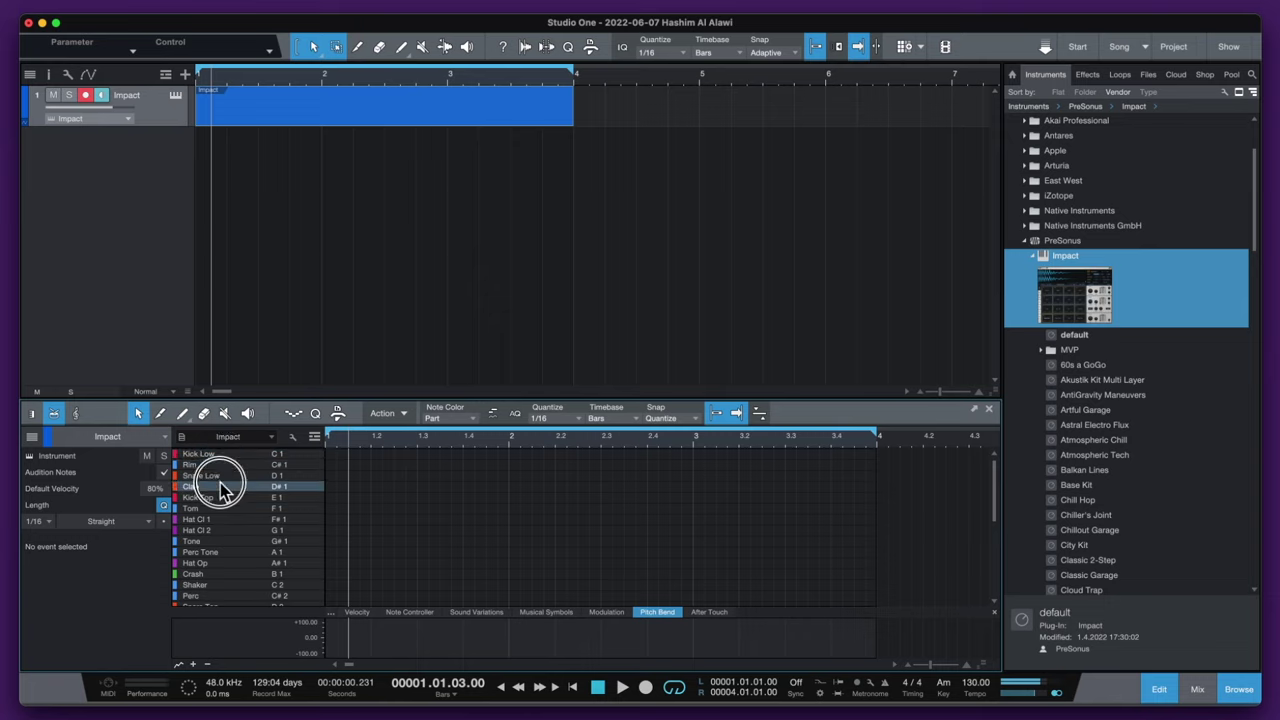
left_click(222, 477)
left_click(227, 456)
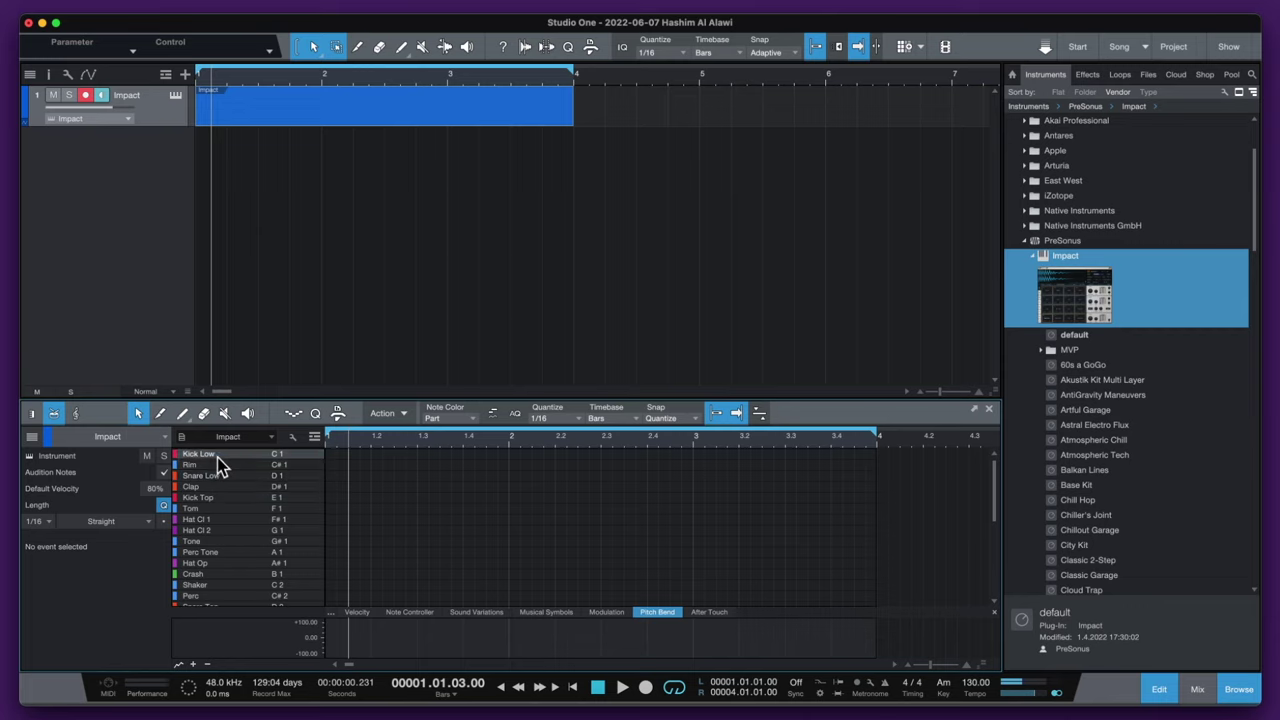
left_click(198, 456)
- Place Kick Low hits on all four beats of bar 1 and play them back from the song start
left_click(331, 453)
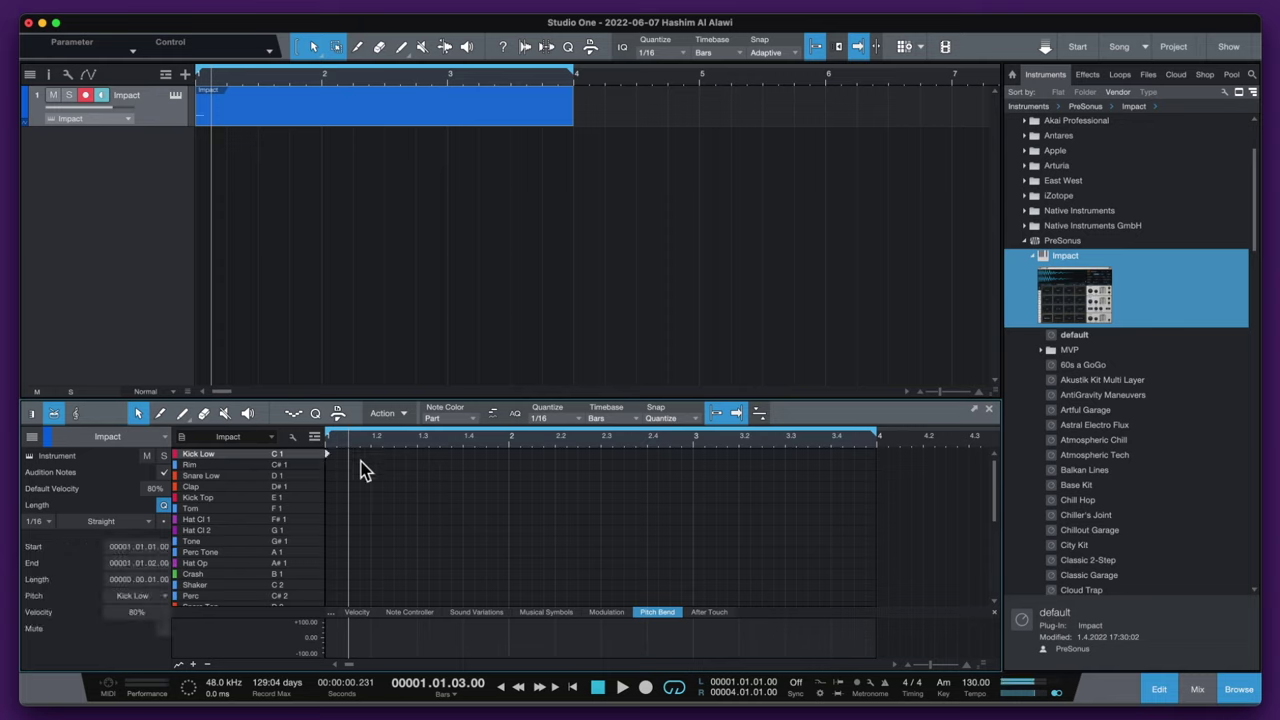
left_click(373, 454)
left_click(466, 453)
left_click(599, 688)
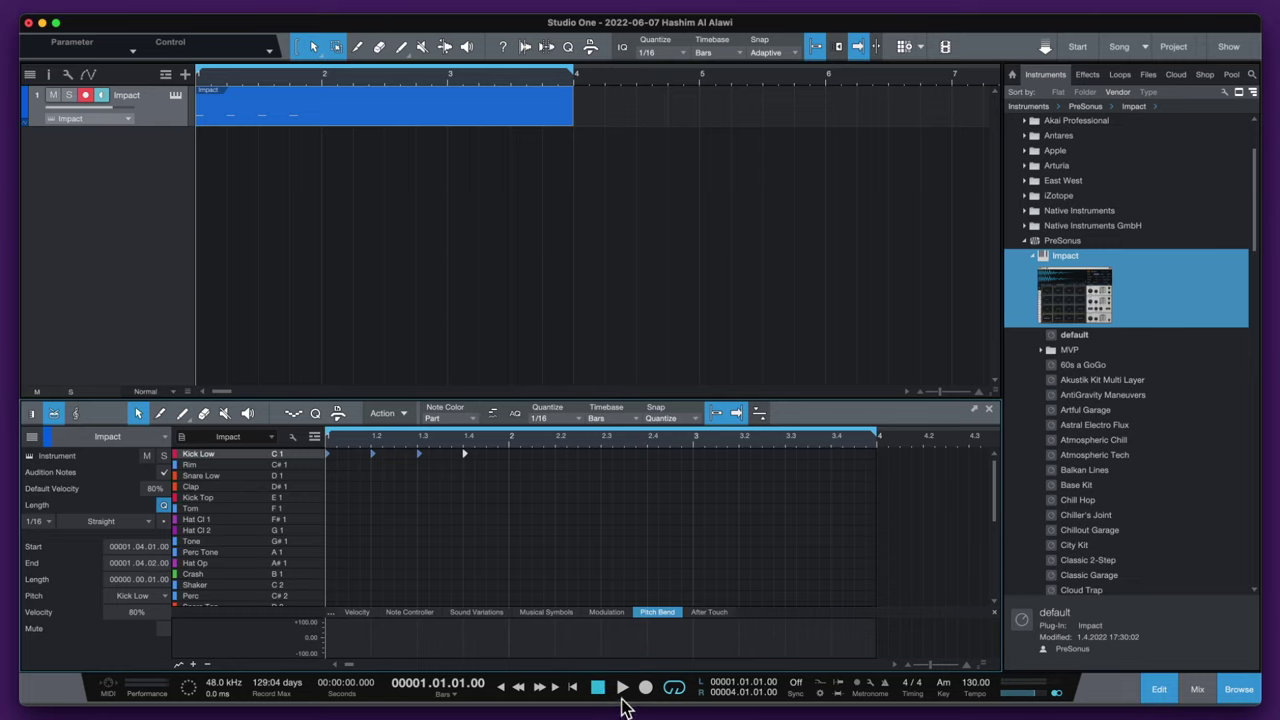
left_click(620, 689)
key("space")
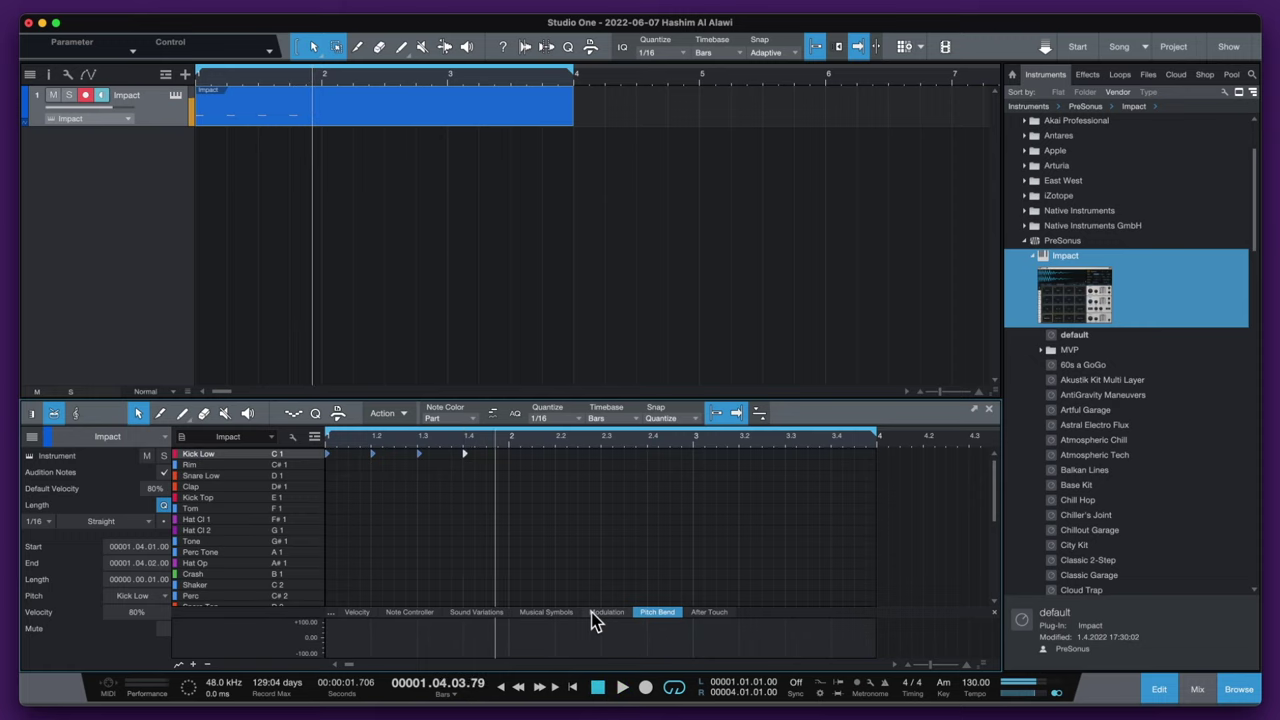
- Set the song tempo to 120 and play the kick pattern from the beginning
double_click(972, 683)
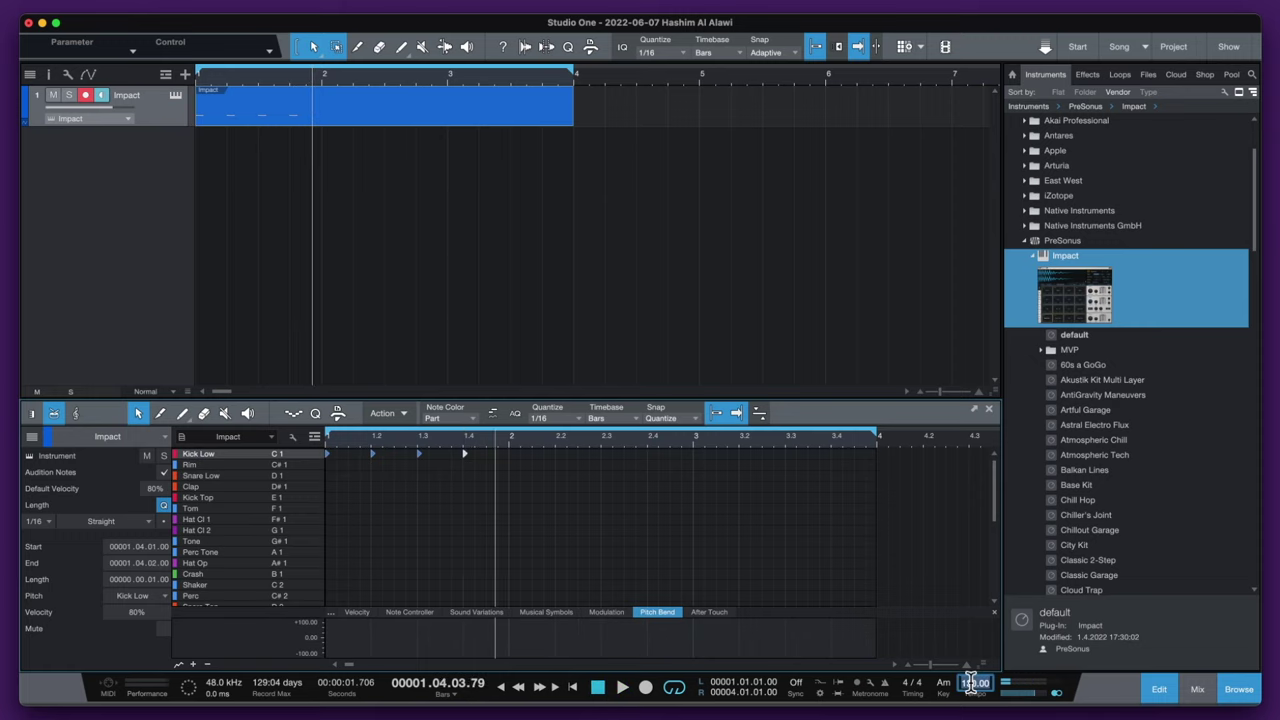
type("120")
key("Return")
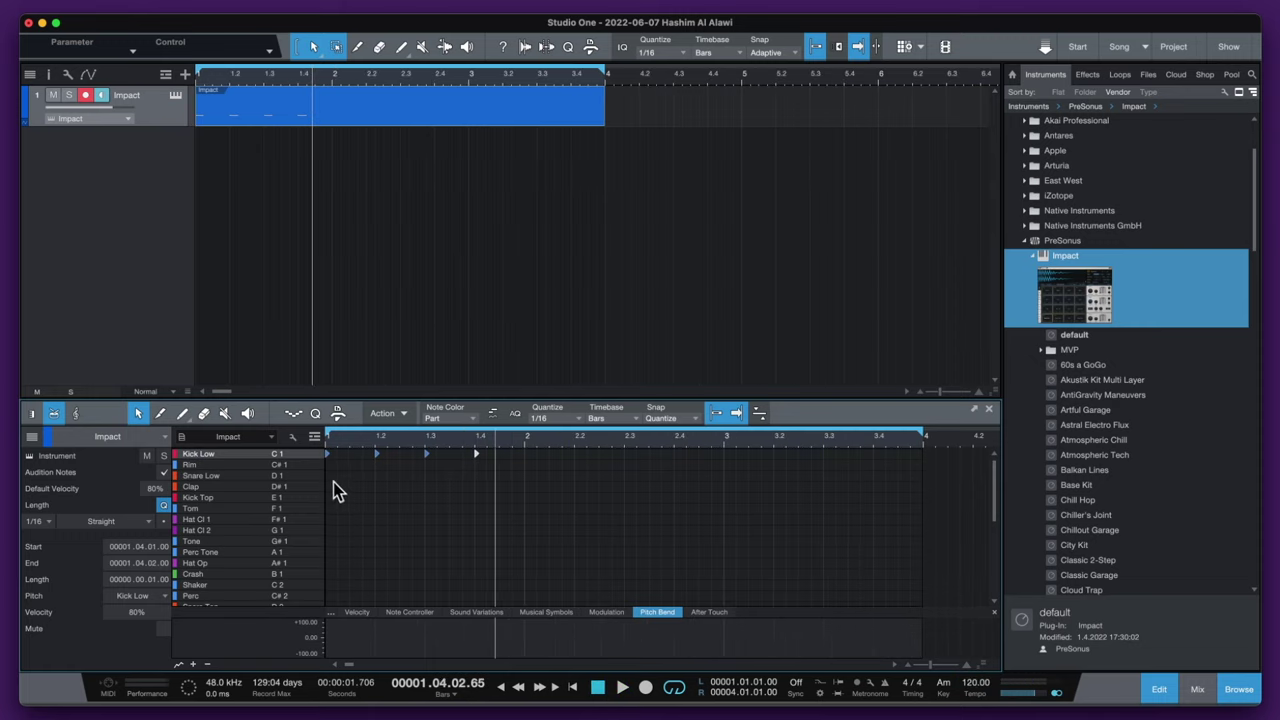
left_click(600, 688)
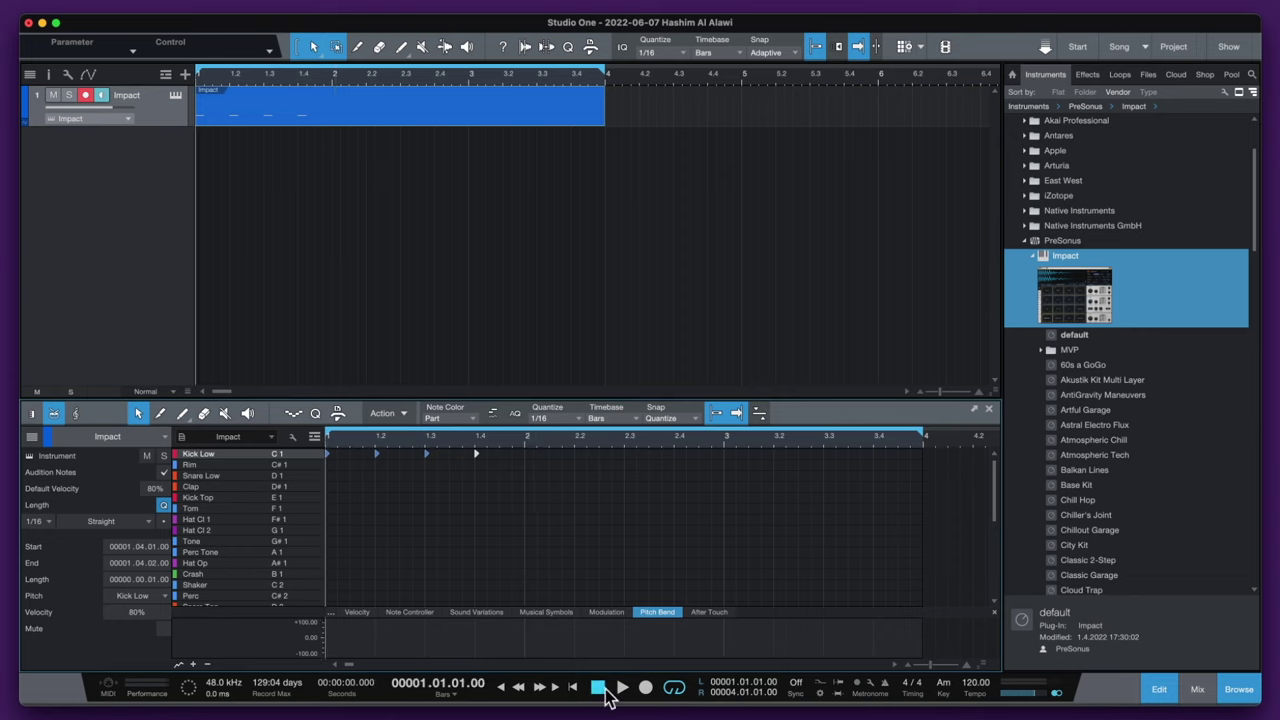
key("space")
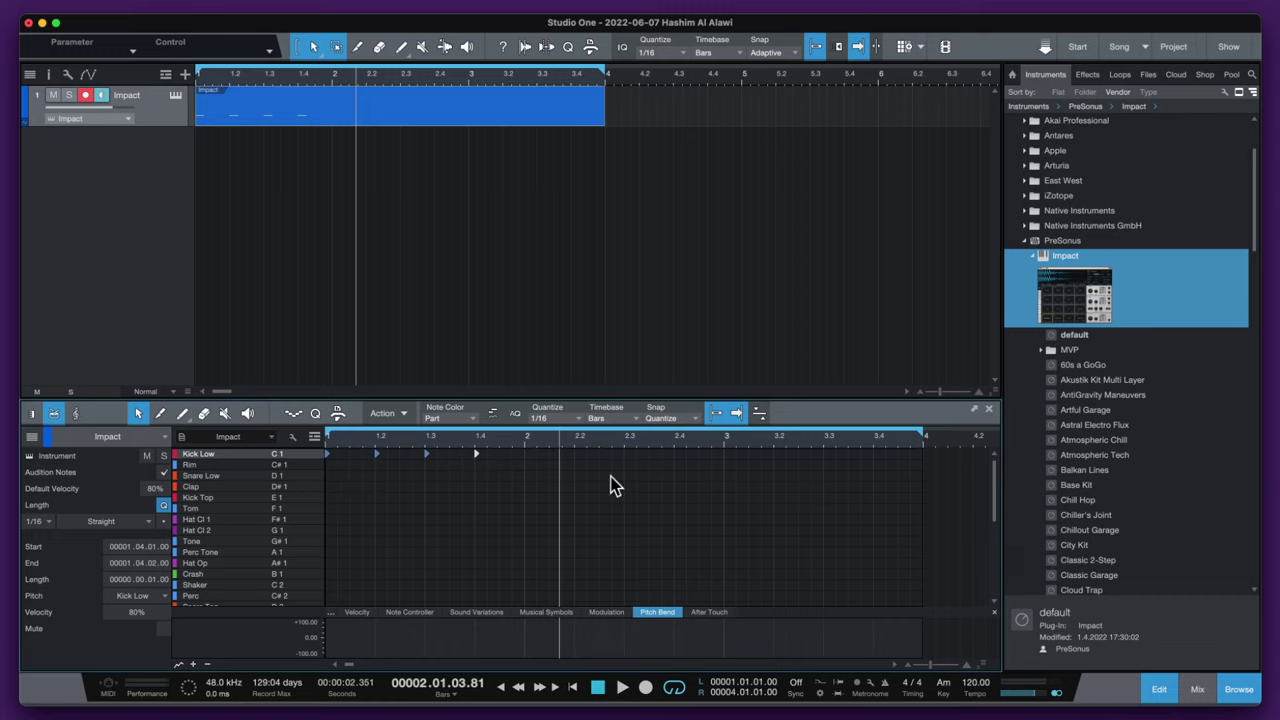
- Extend the Kick Low hits to every beat of bars 2 and 3, remove the extra hit at bar 4, and play the pattern
left_click(526, 455)
left_click_drag(539, 459, 318, 460)
left_click_drag(528, 459, 772, 450)
left_click_drag(798, 490, 830, 451)
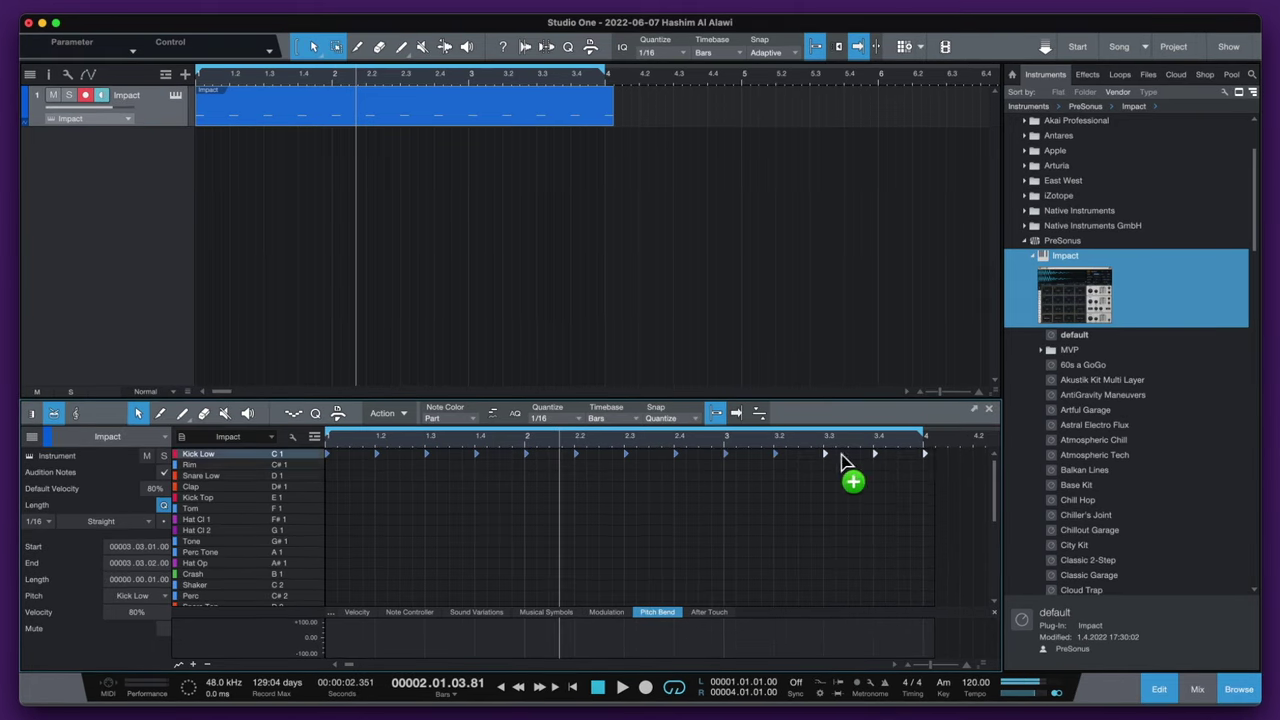
left_click(974, 463)
left_click(920, 454)
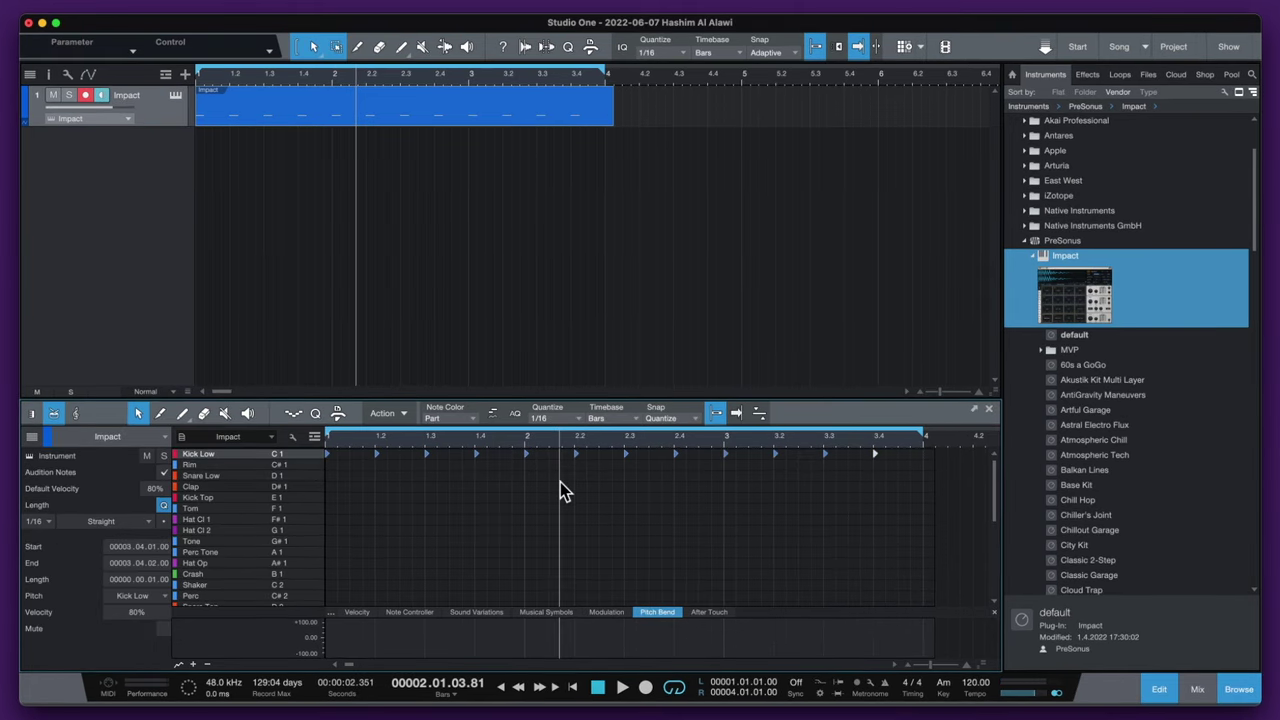
key("space")
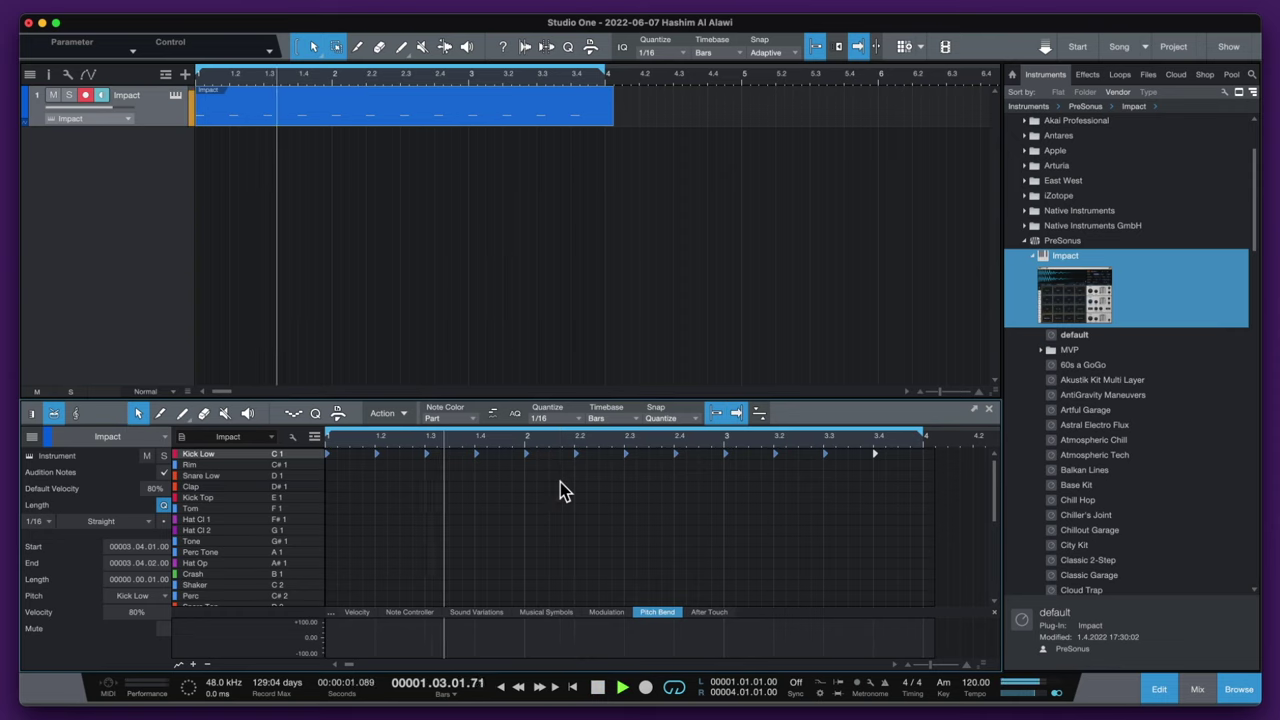
key("space")
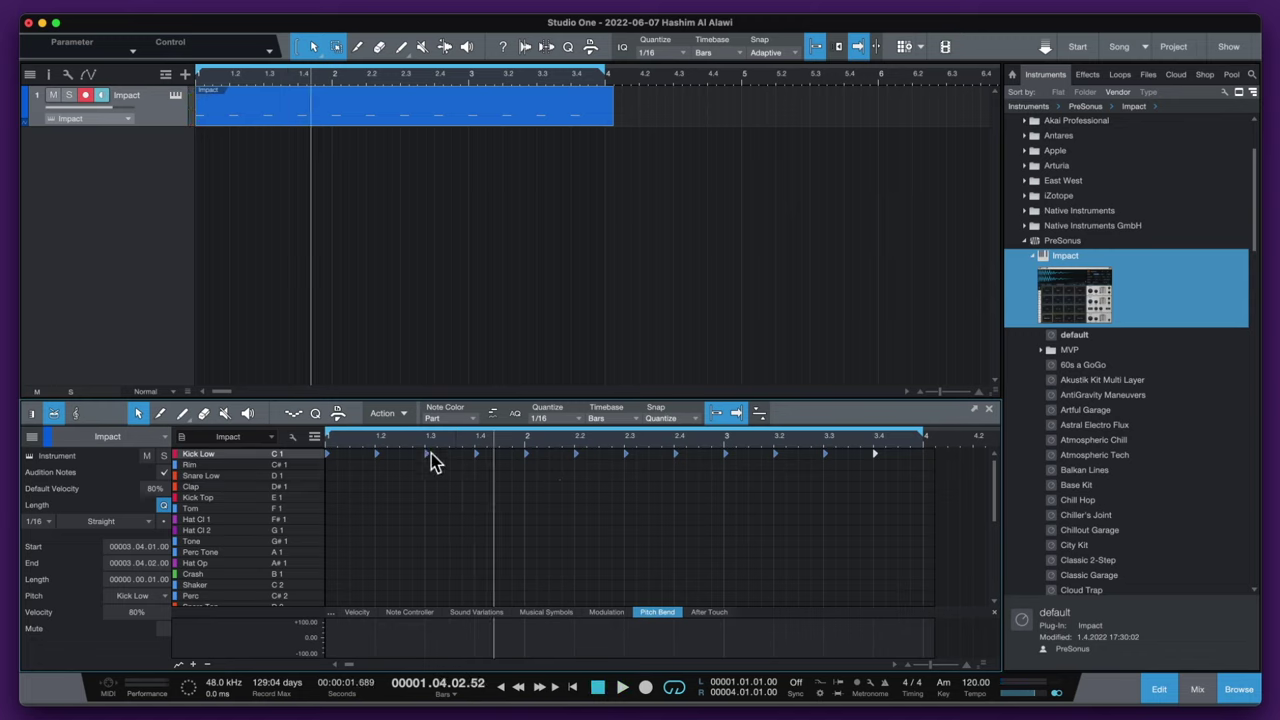
- Place Clap hits on beats 2 and 4 of bar 1 and play the pattern from the start
left_click(200, 476)
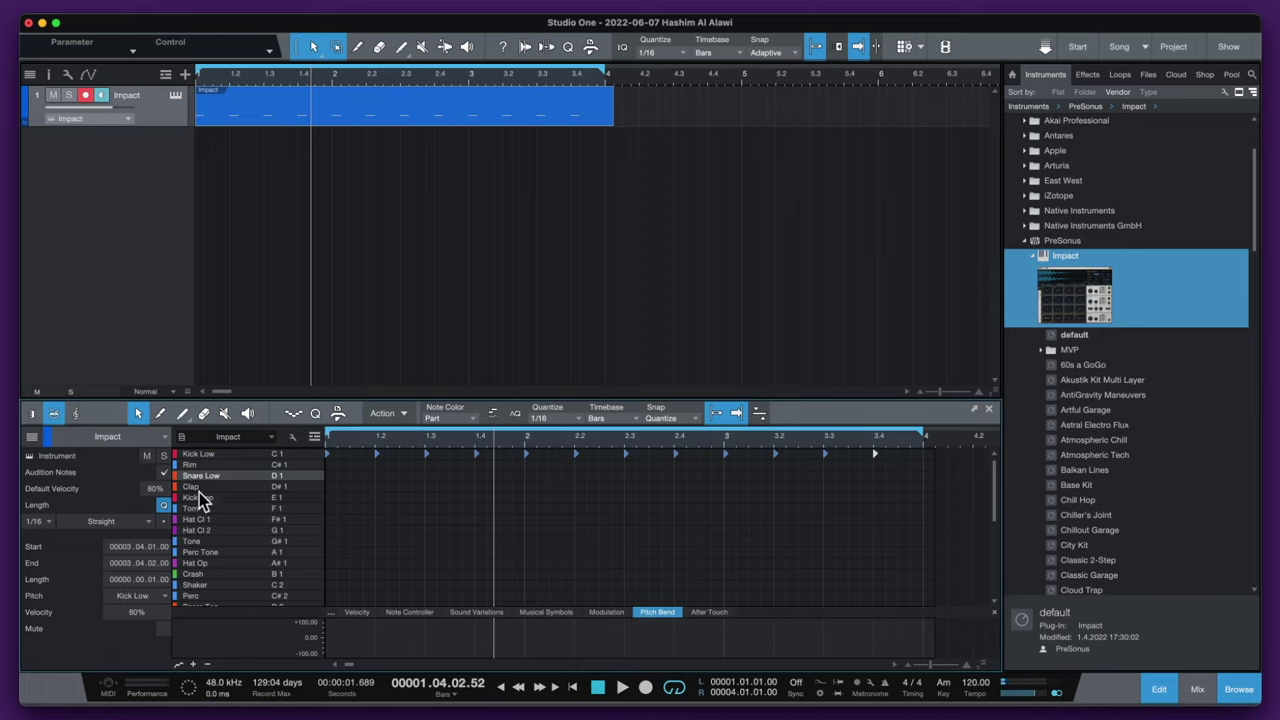
left_click(199, 489)
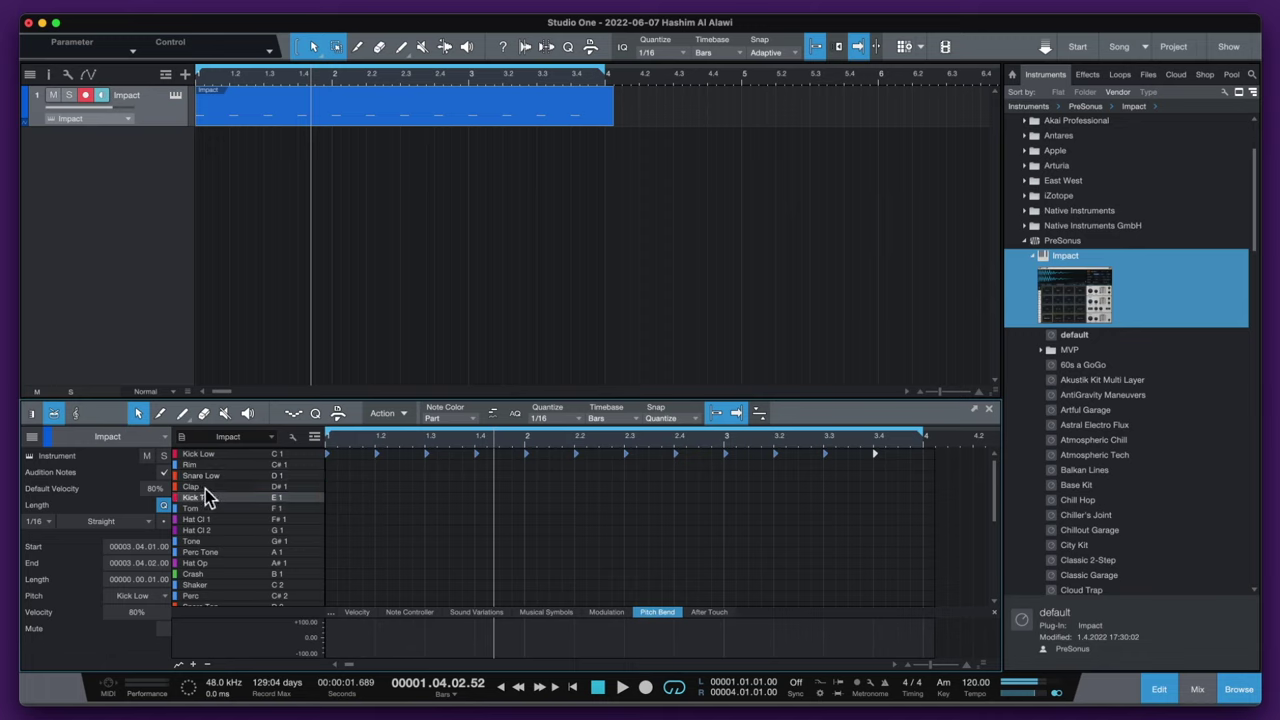
left_click(479, 487)
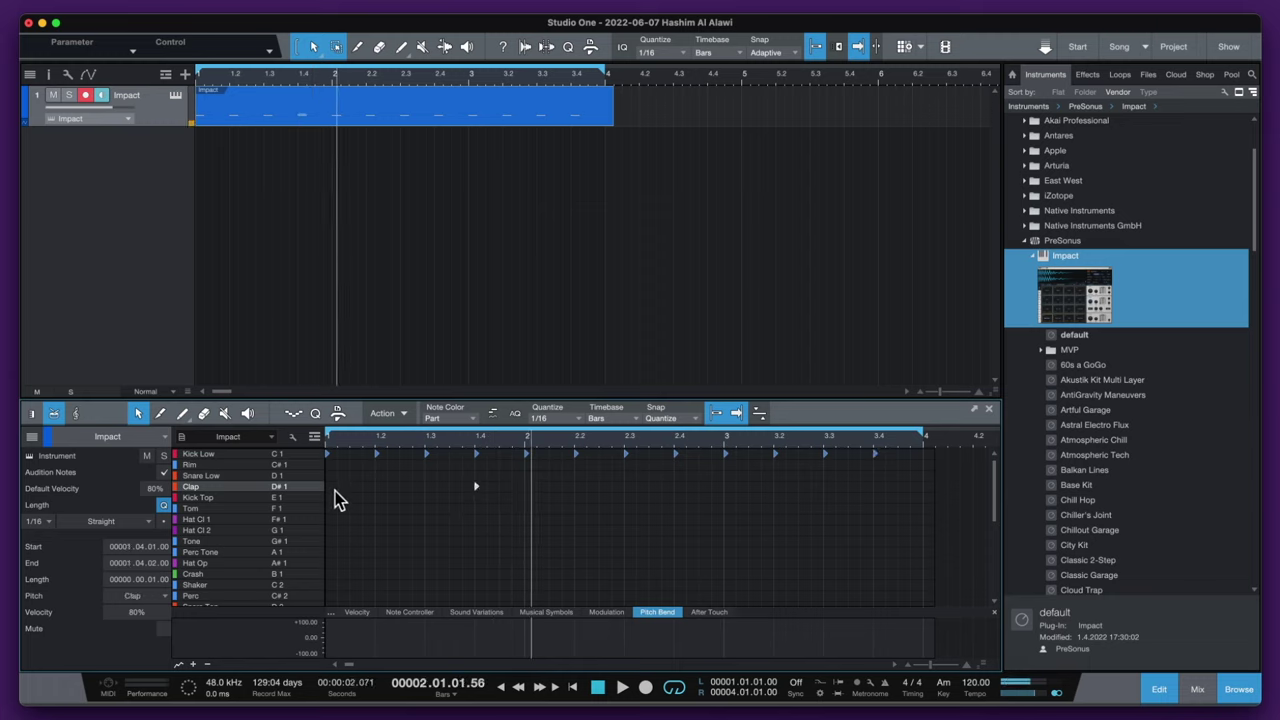
left_click(378, 488)
double_click(598, 690)
key("space")
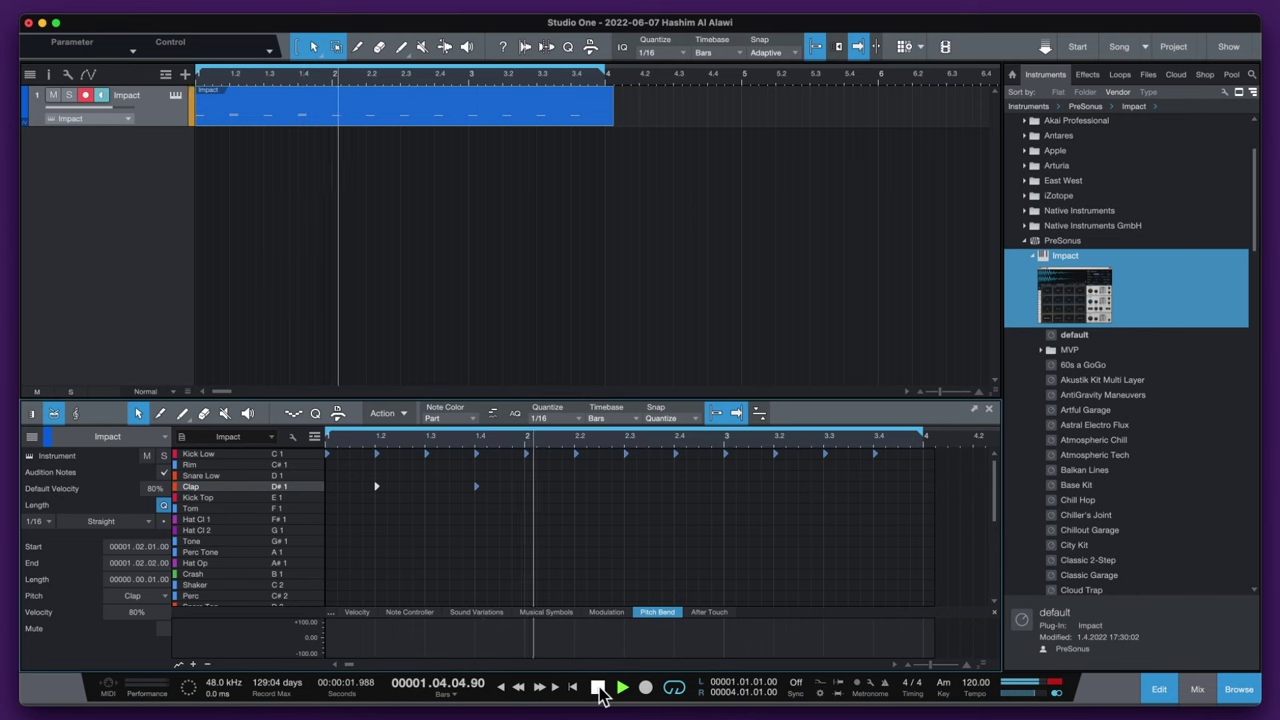
left_click(598, 690)
- Copy the Clap hits to beats 2 and 4 of bars 2 and 3, and play the pattern
left_click_drag(511, 469, 775, 487)
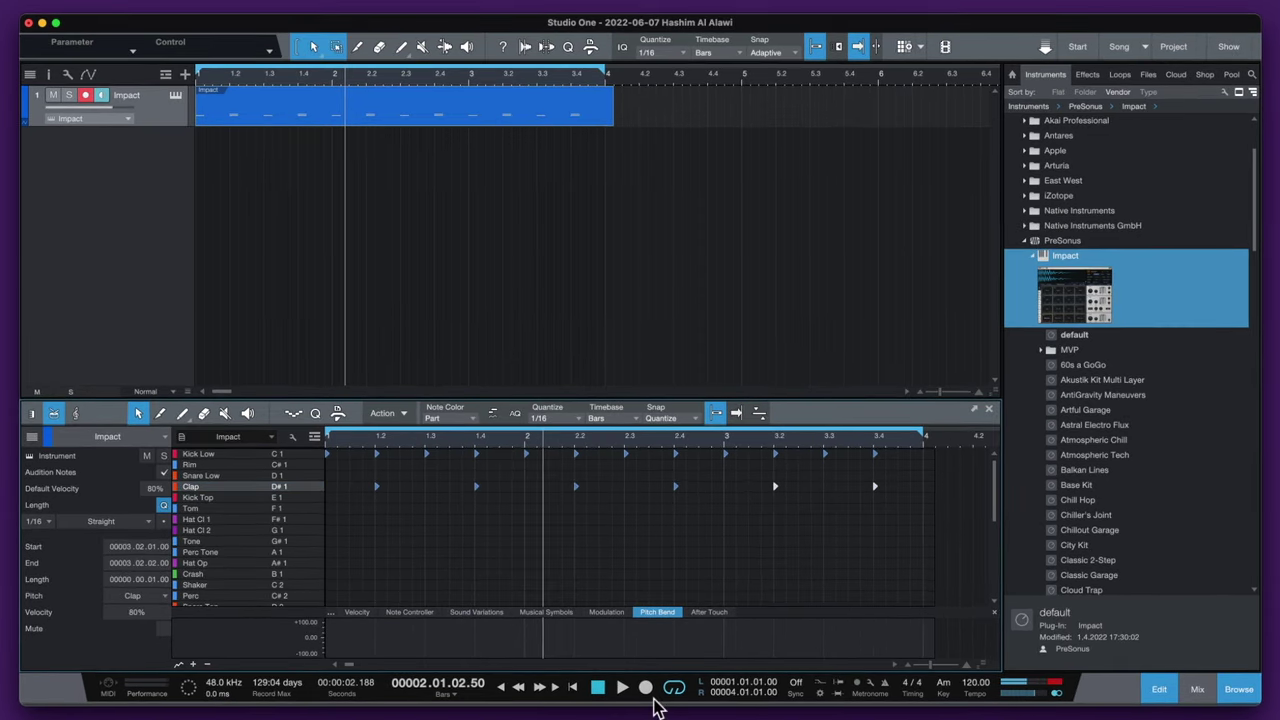
left_click(620, 689)
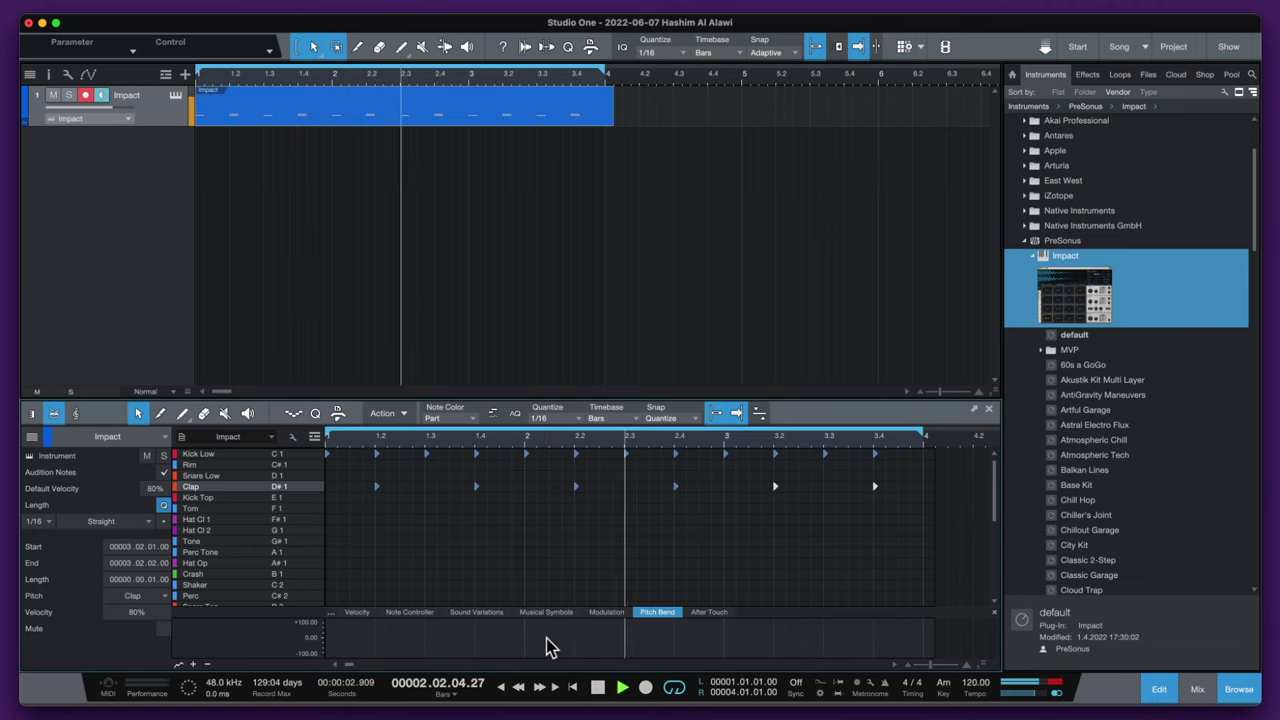
key("space")
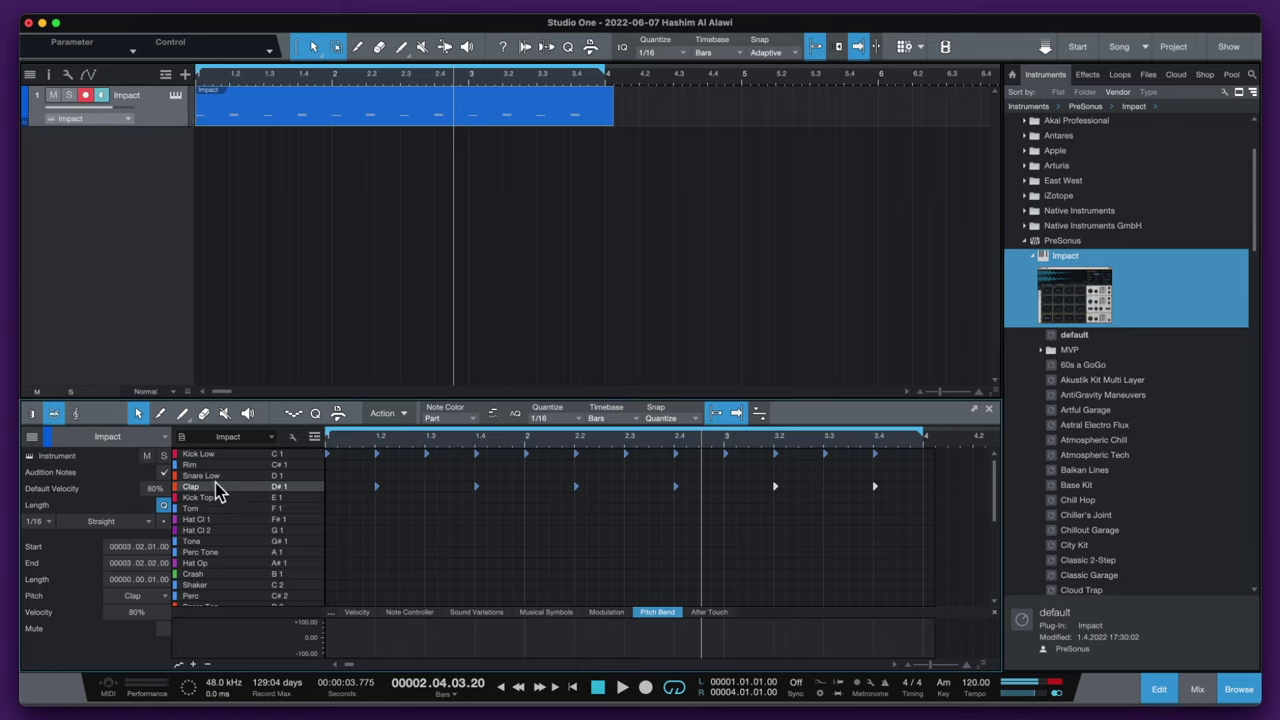
- Place Hat Cl 1 hits on the fourth sixteenth of beat 1 and on beat 2 of bar 1, and play the pattern
left_click(218, 520)
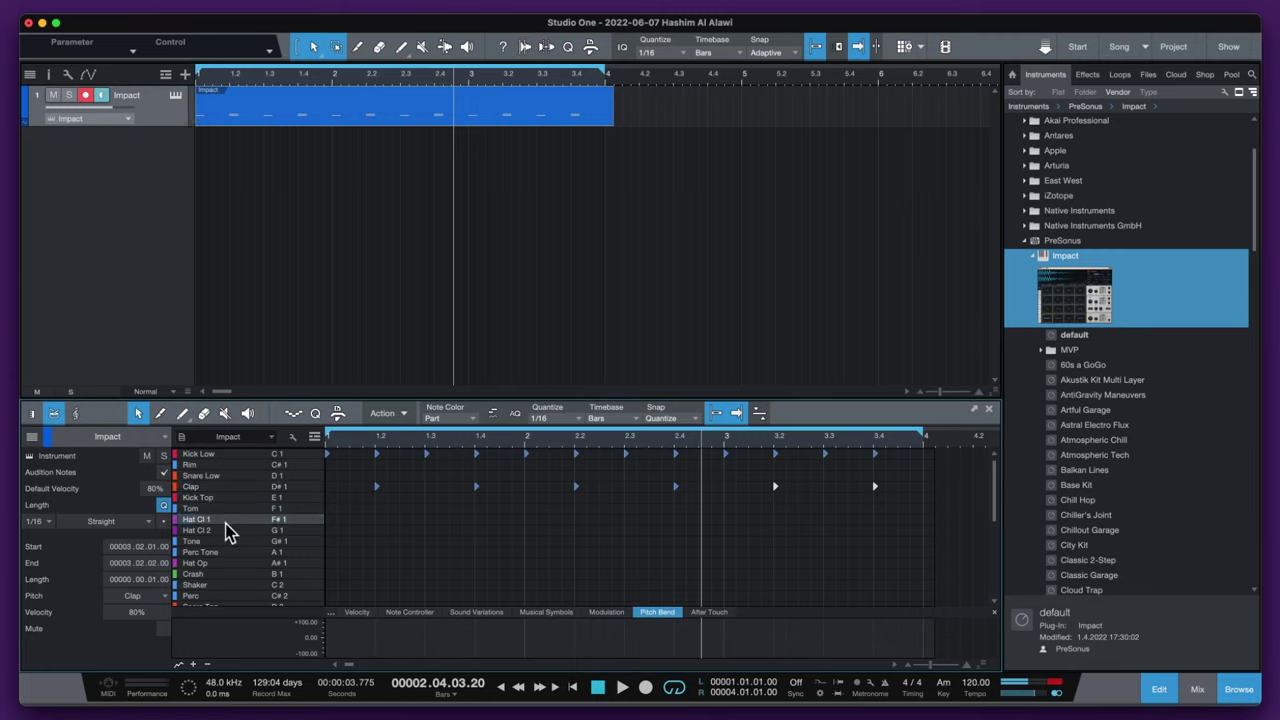
left_click(364, 520)
left_click(376, 520)
left_click(615, 697)
key("space")
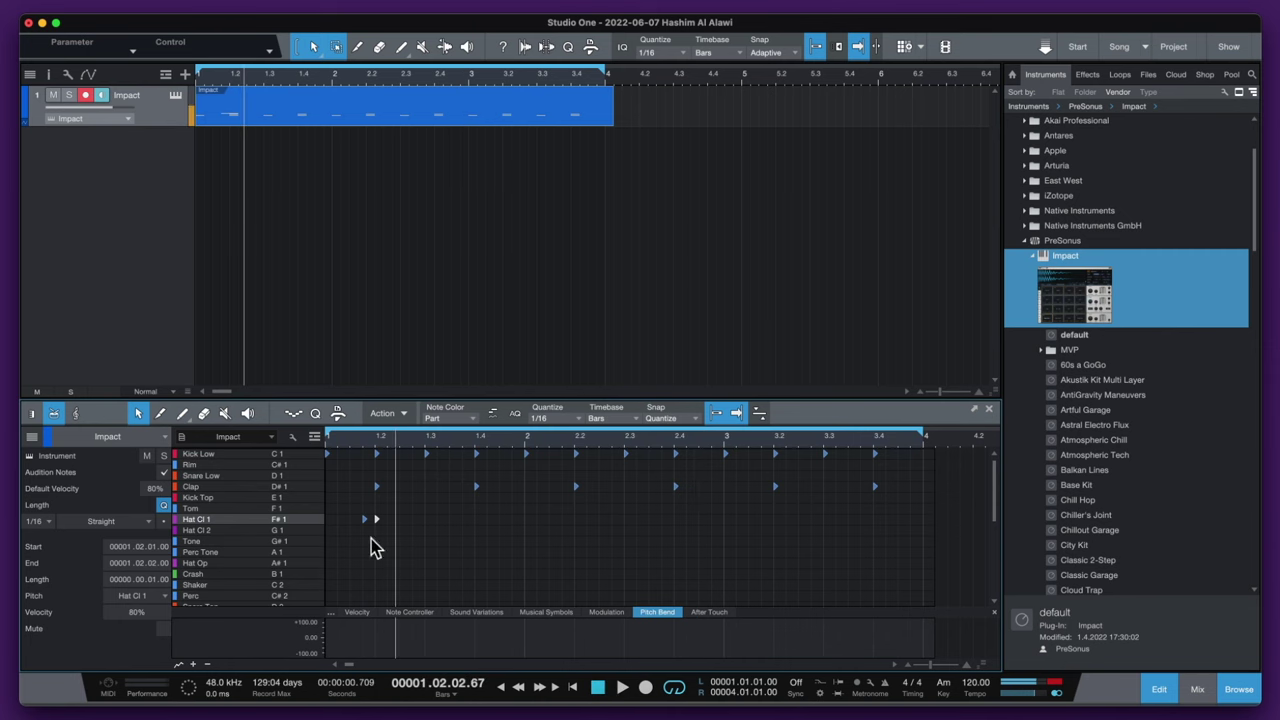
- Move the first Hat Cl 1 hit to the third sixteenth of beat 1 and play the pattern from the start
mouse_move(363, 521)
left_mouse_down()
mouse_move(343, 520)
mouse_move(358, 513)
left_mouse_up()
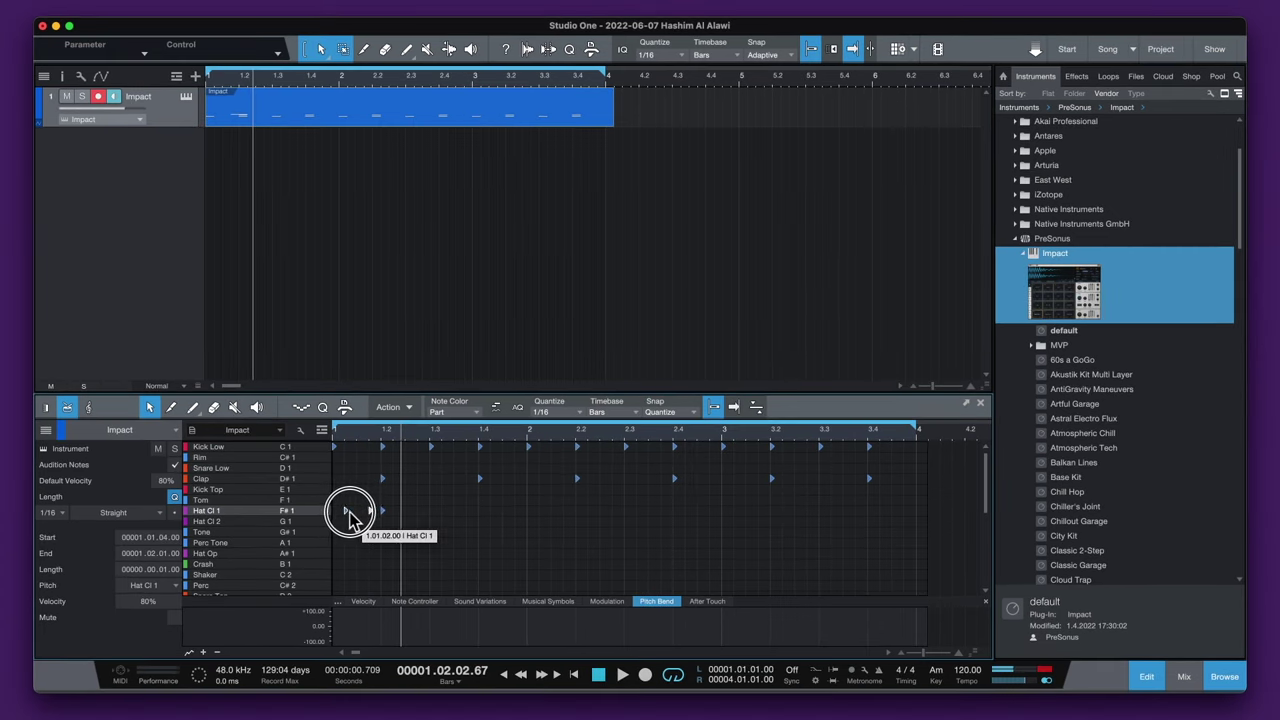
left_click(597, 682)
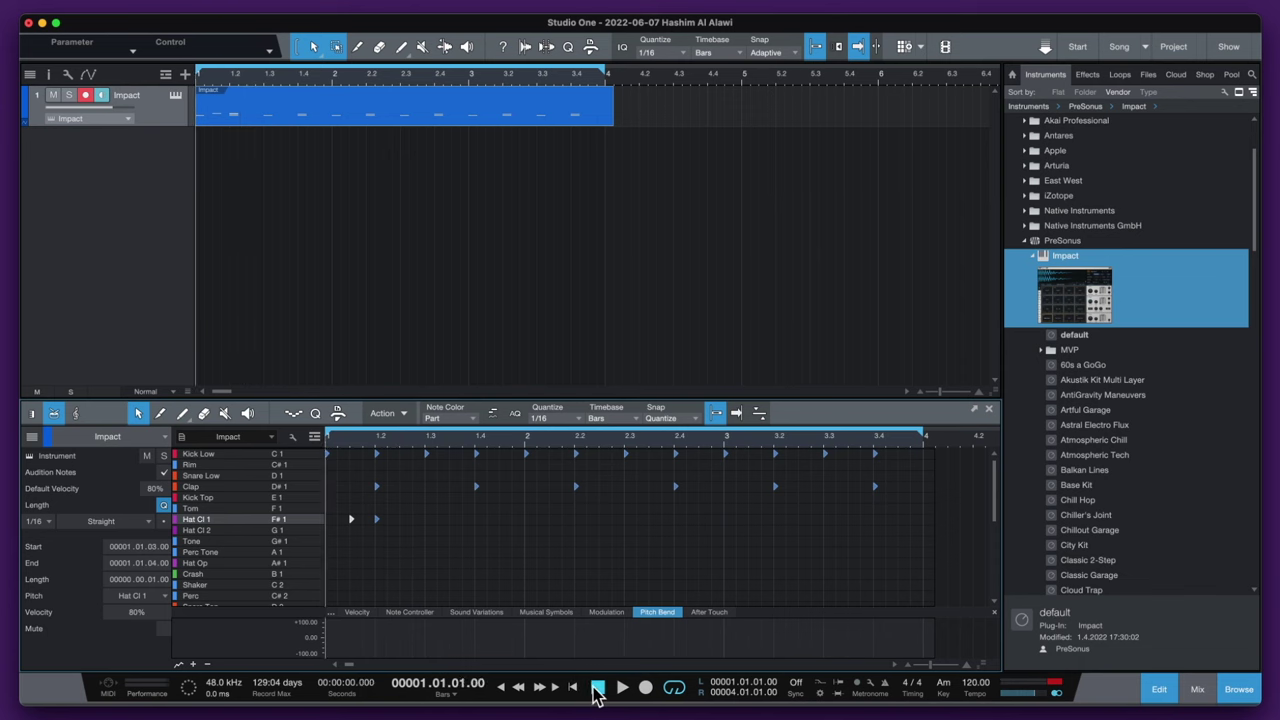
key("space")
key("space")
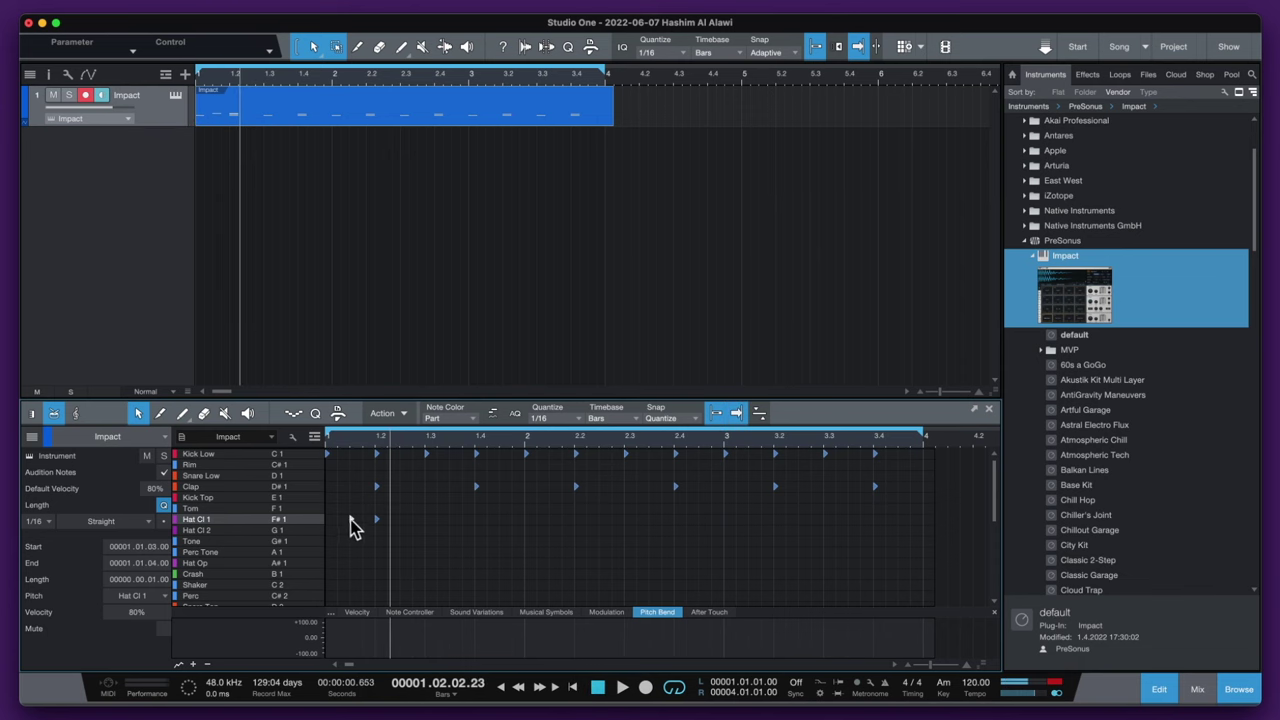
- Rearrange the Hat Cl 1 hits onto the second and third sixteenths of beat 1 and play the pattern
mouse_move(350, 519)
left_mouse_down()
mouse_move(339, 519)
mouse_move(375, 520)
mouse_move(355, 515)
left_mouse_up()
left_click(598, 677)
key("space")
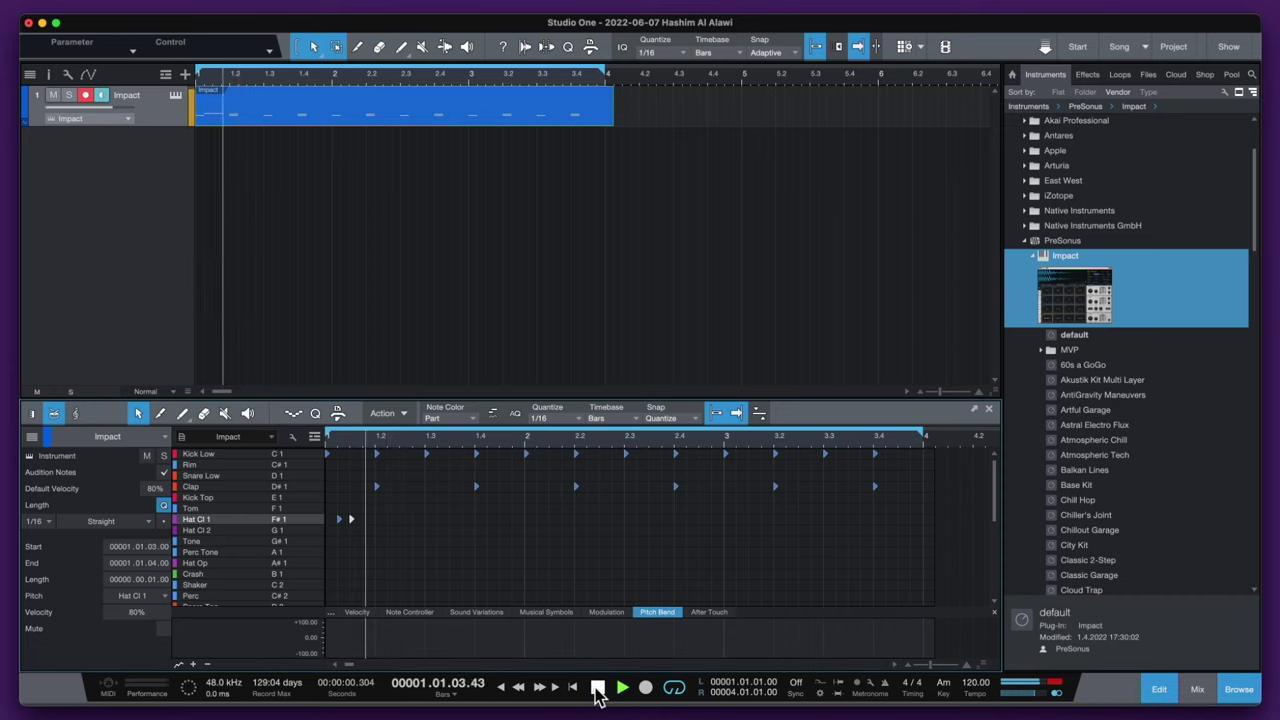
key("space")
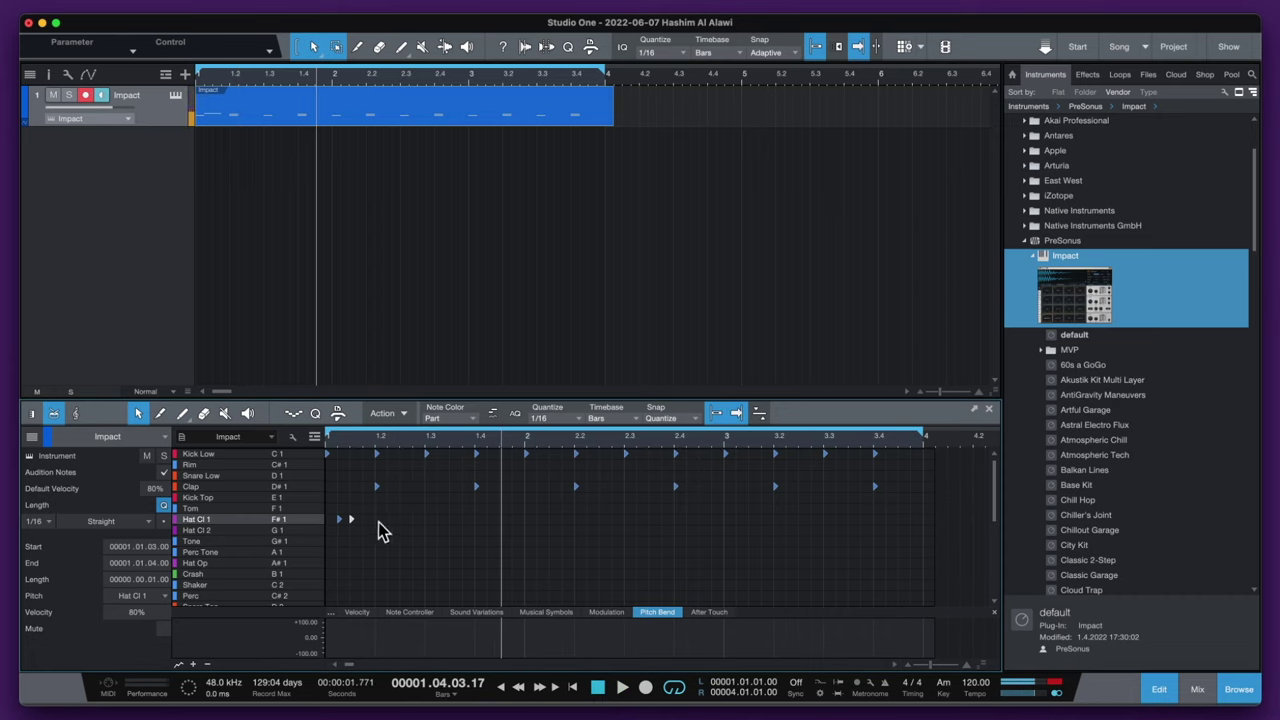
- Add a third Hat Cl 1 hit on beat 2, shift it one sixteenth later, and play the pattern from the start
double_click(375, 520)
left_click(572, 687)
key("space")
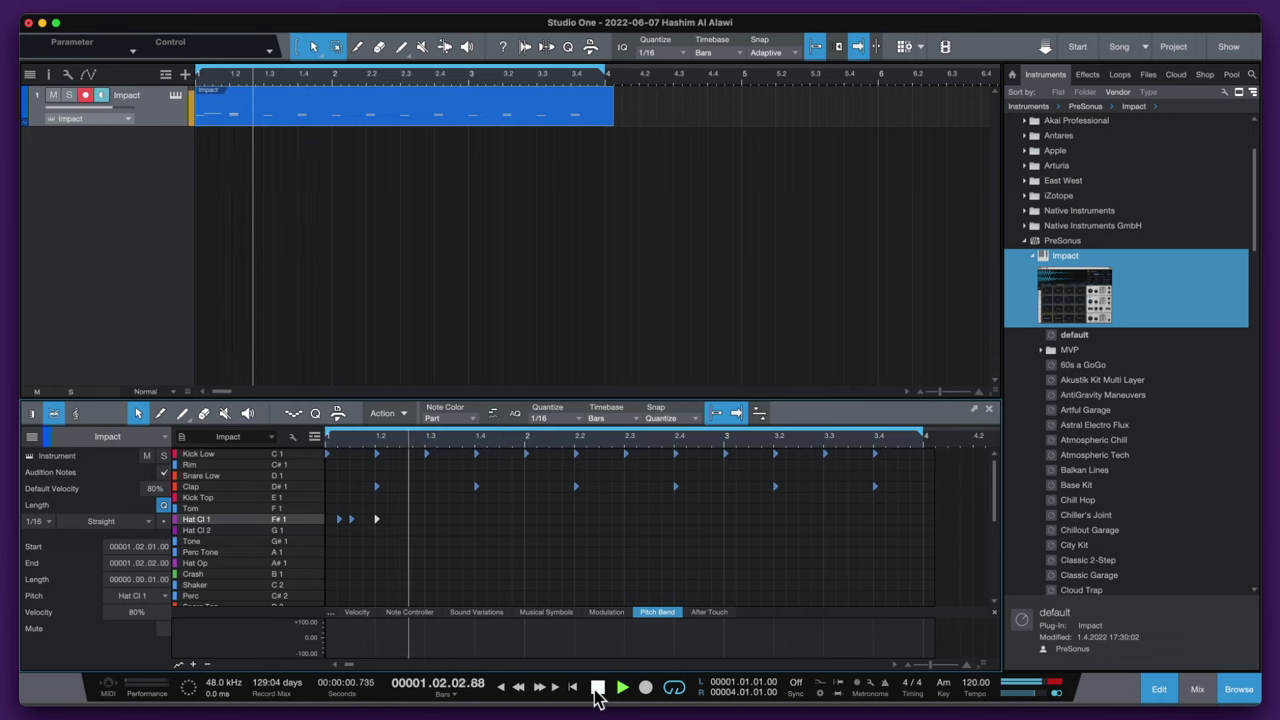
left_click_drag(376, 520, 389, 519)
left_click(598, 687)
key("space")
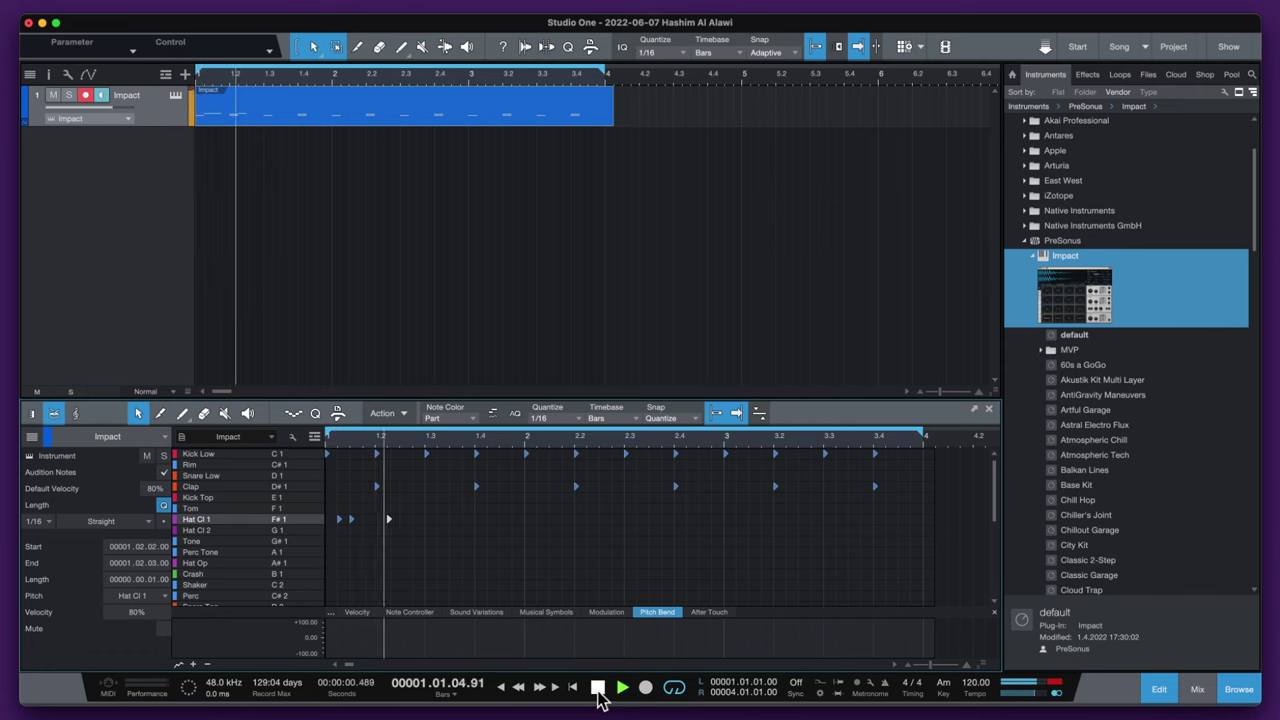
- Move the third Hat Cl 1 hit to the third sixteenth of beat 2 and play the pattern again
left_click_drag(390, 525, 400, 524)
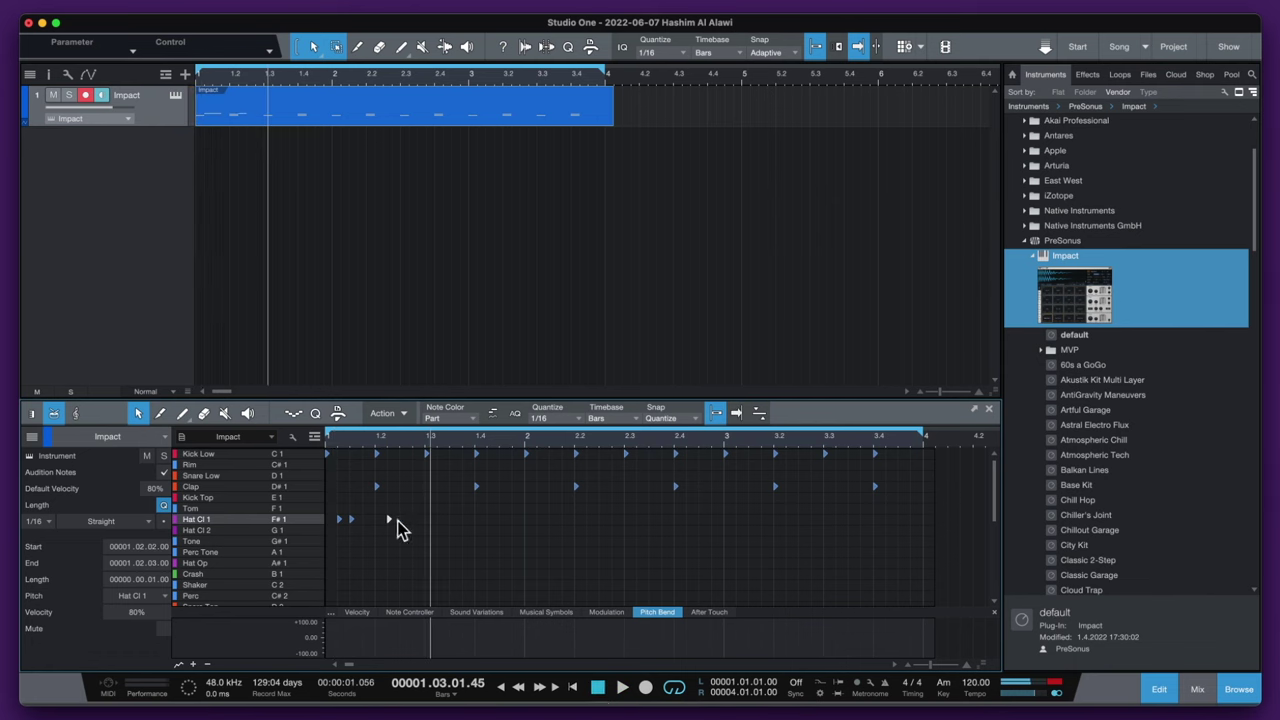
left_click(598, 690)
key("space")
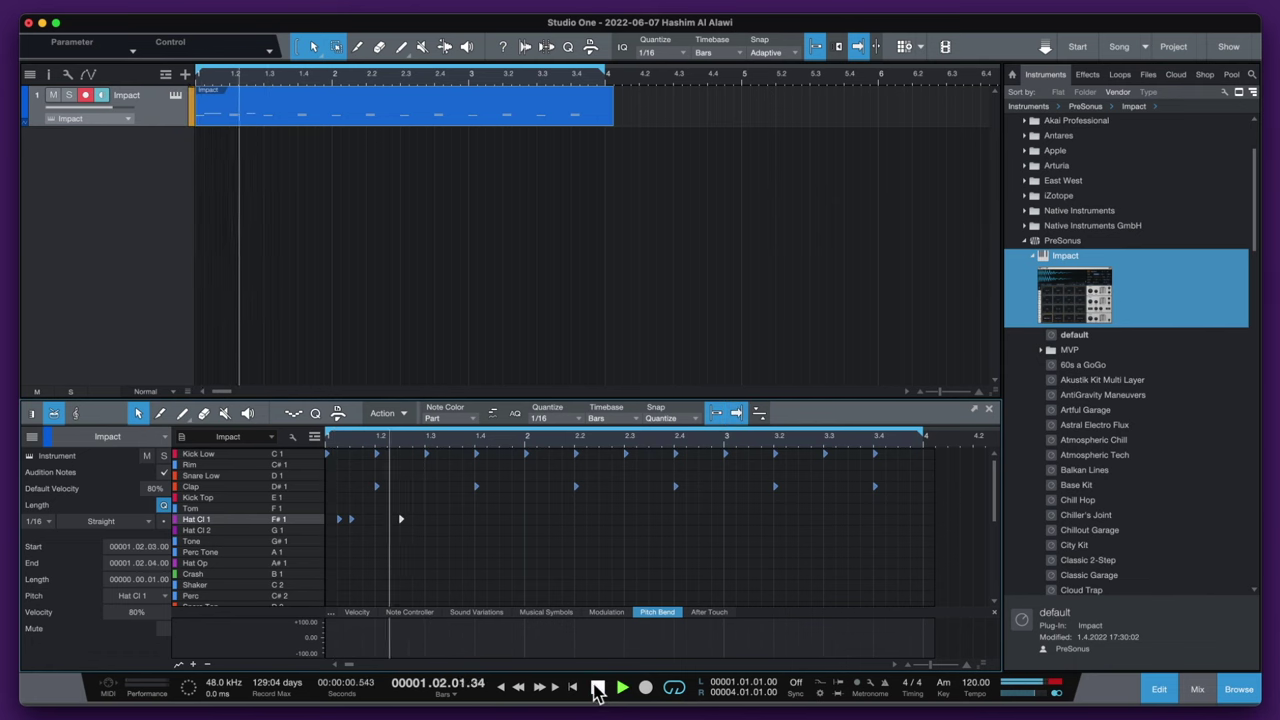
key("space")
- Repeat the three-hit Hat Cl 1 group every two beats through bar 3 and play the pattern from the start
left_click_drag(411, 514, 820, 520)
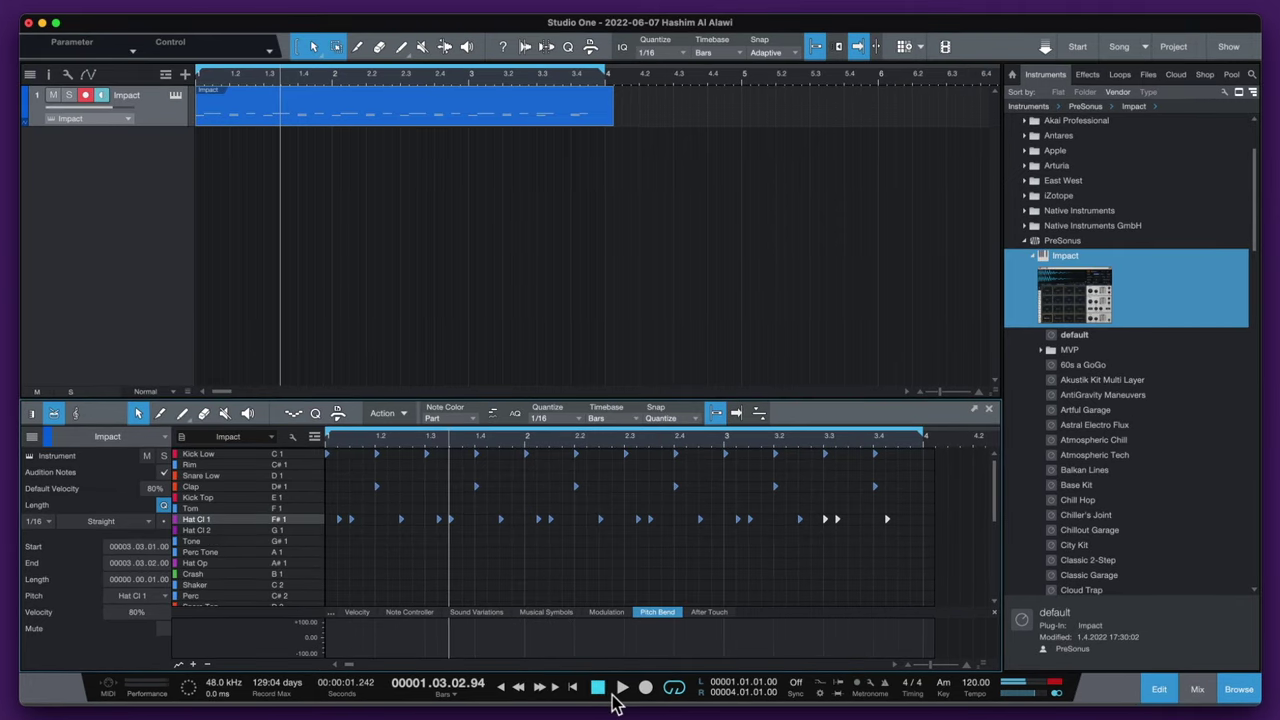
left_click(597, 687)
left_click(621, 687)
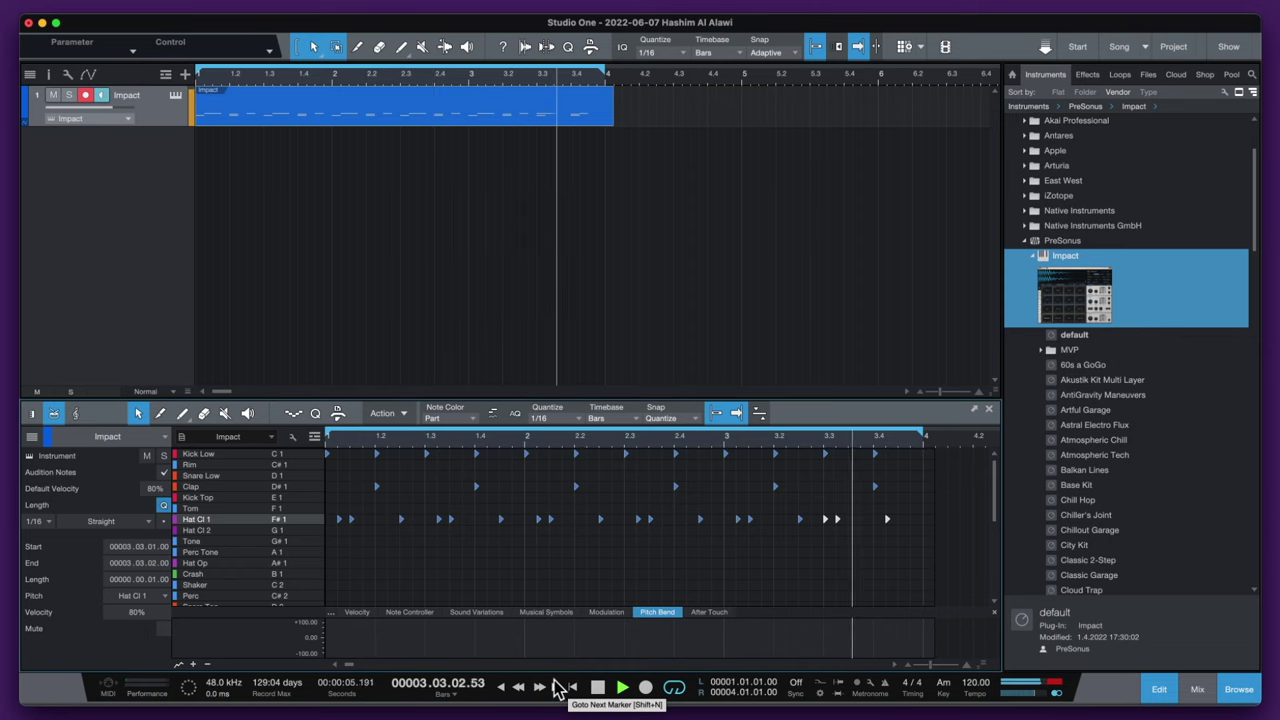
- Shift the last three Hat Cl 1 hits in bar 3 one sixteenth later, play the pattern, and clear the note selection
mouse_move(922, 505)
left_mouse_down()
mouse_move(803, 531)
mouse_move(858, 507)
mouse_move(932, 518)
left_mouse_up()
left_click_drag(829, 521, 839, 527)
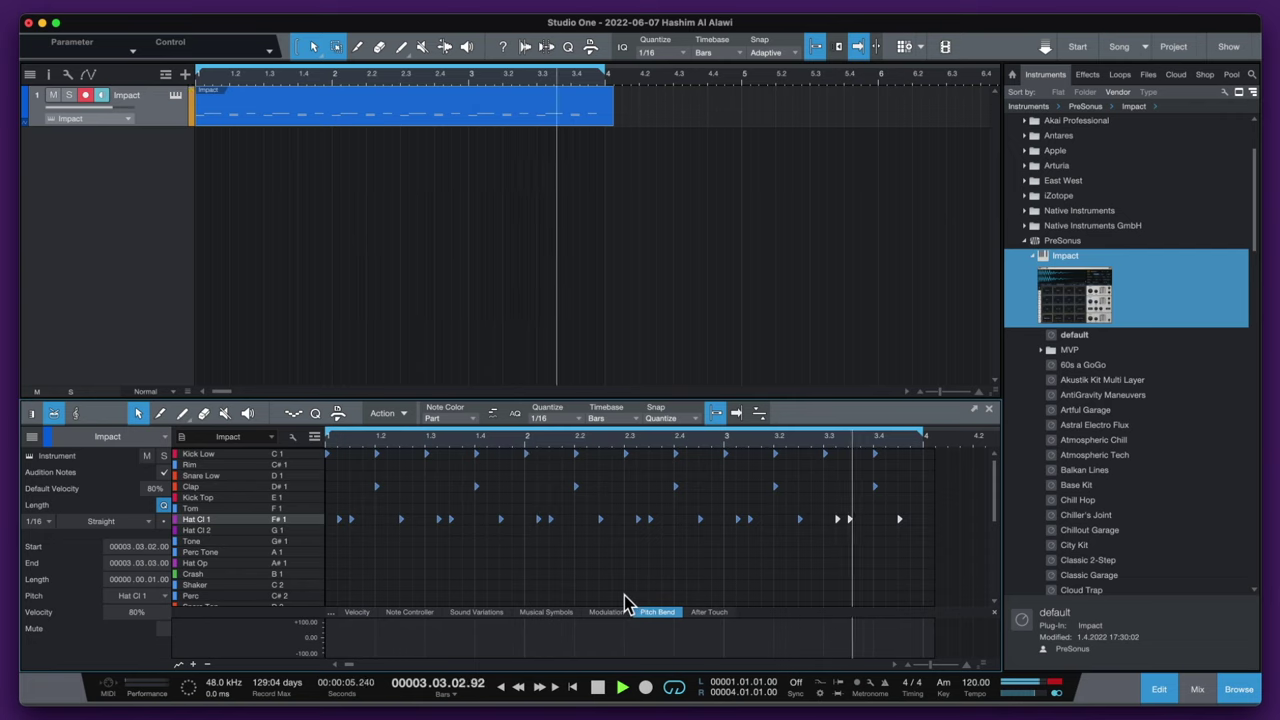
key("space")
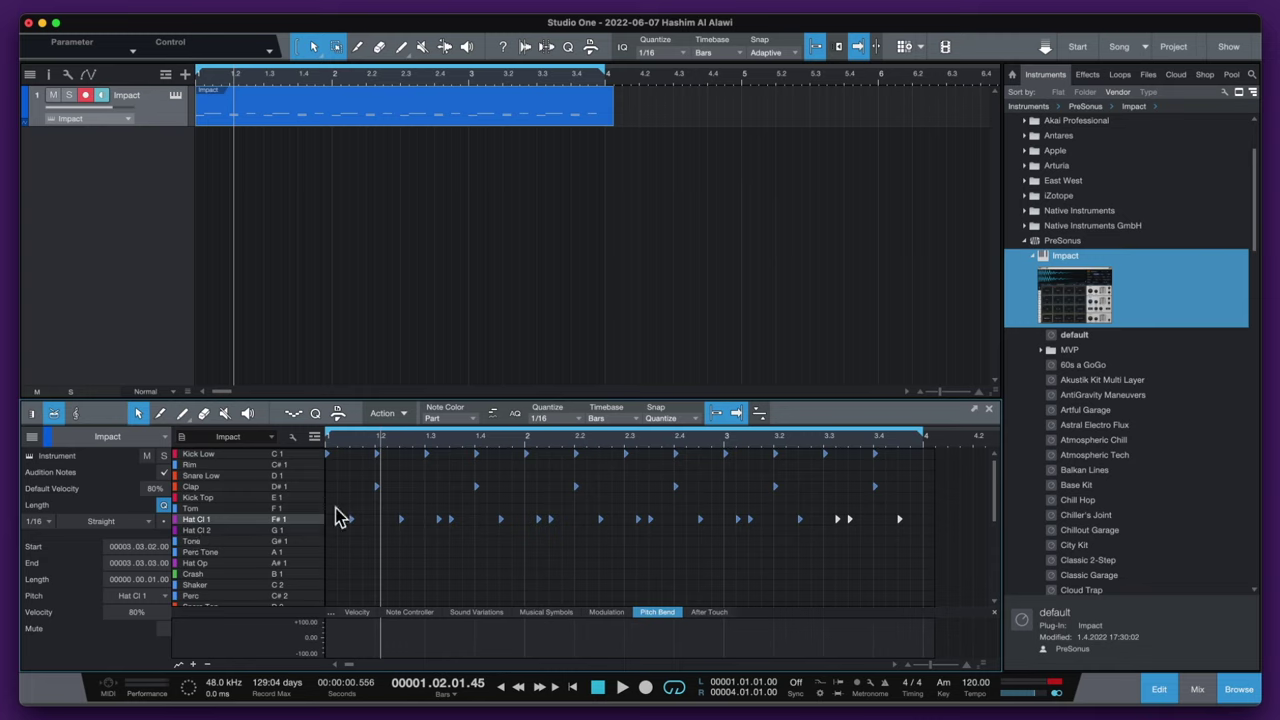
left_click(397, 497)
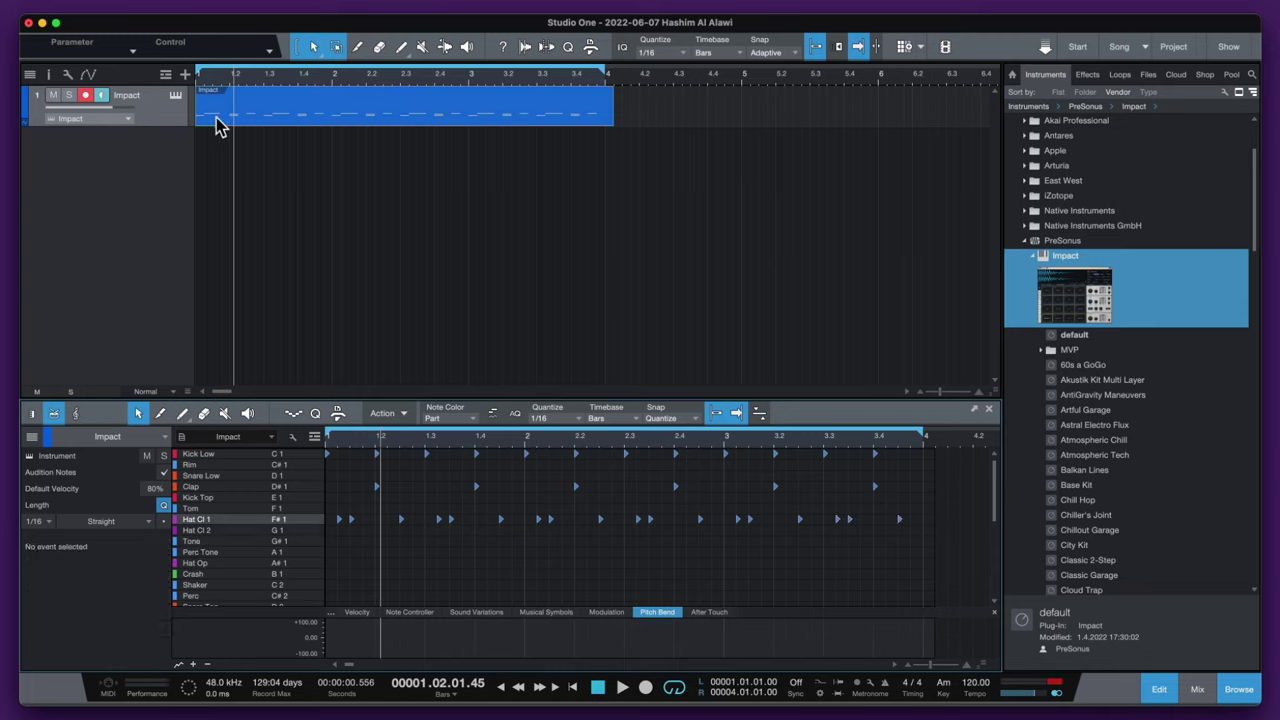